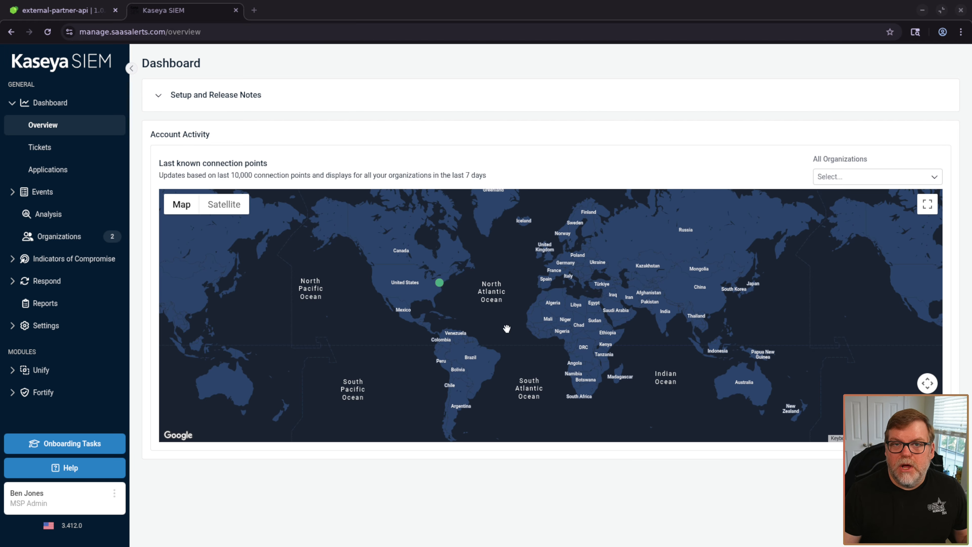
# - Search Google in a new tab for 'webhook test' and open the Webhook.site result
pyautogui.click(254, 10)
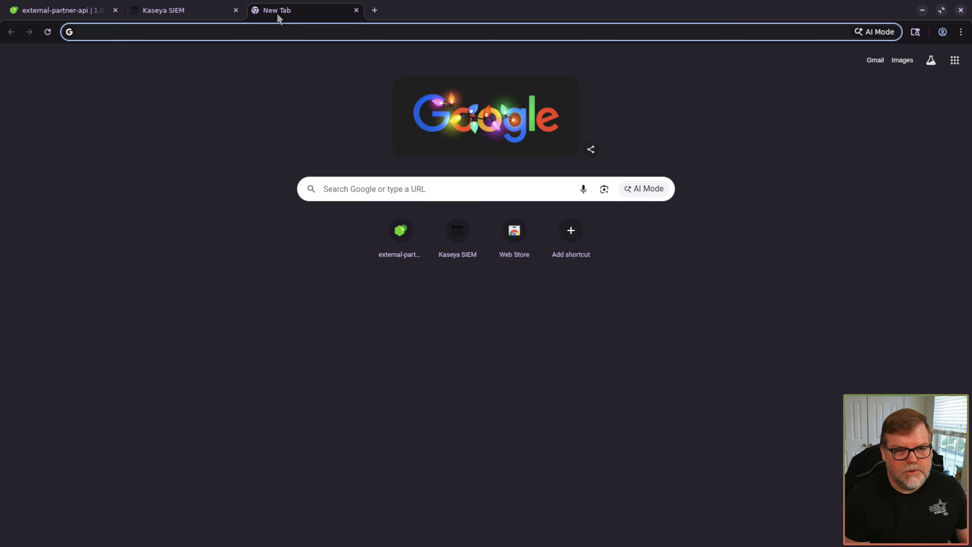
pyautogui.write('webhook test')
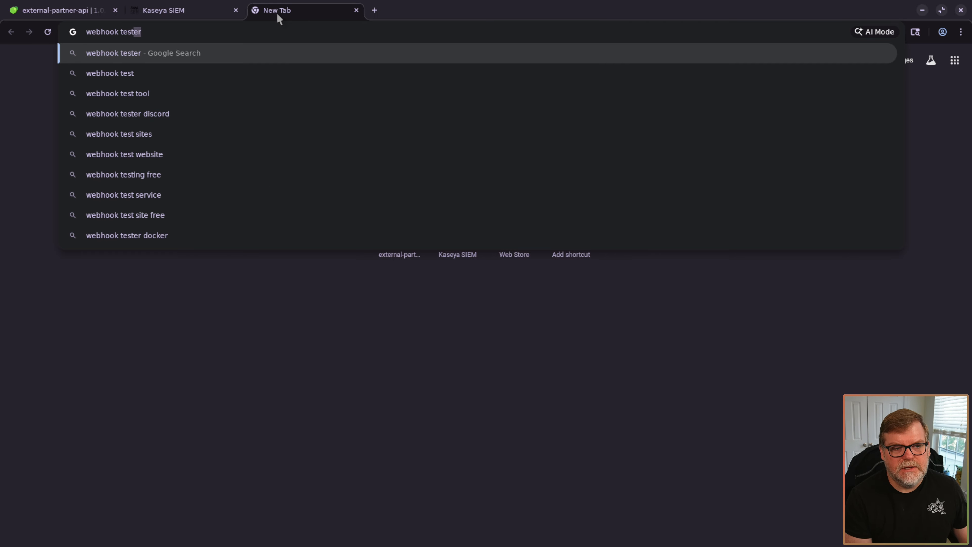
pyautogui.press('Return')
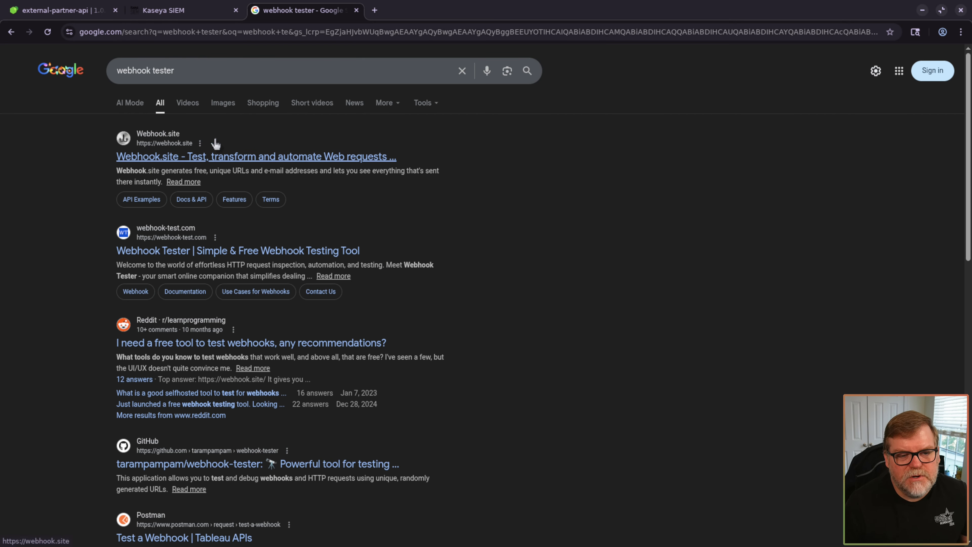
pyautogui.click(198, 157)
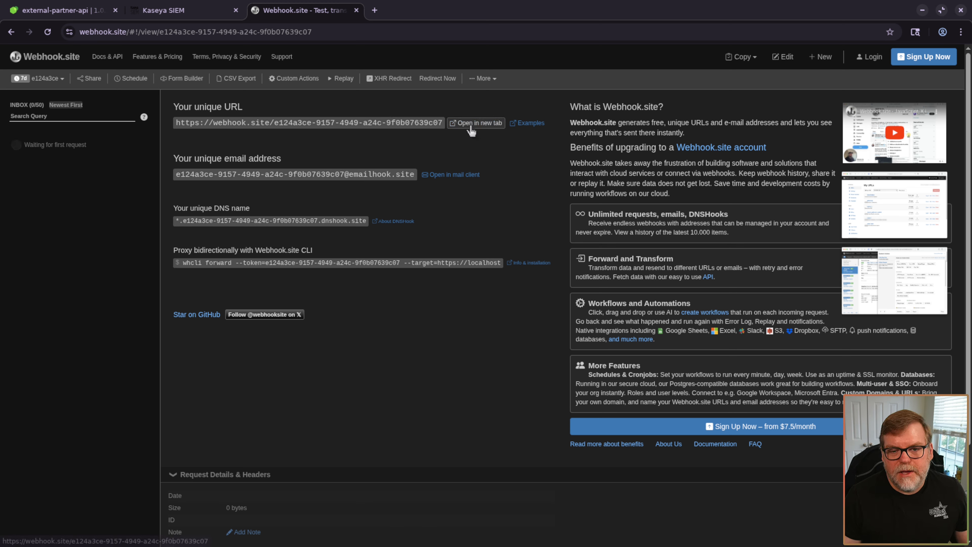
# - Copy the Webhook.site unique URL, send it one test request, and block site notifications
pyautogui.click(414, 128)
pyautogui.hotkey('ctrl', 'c')
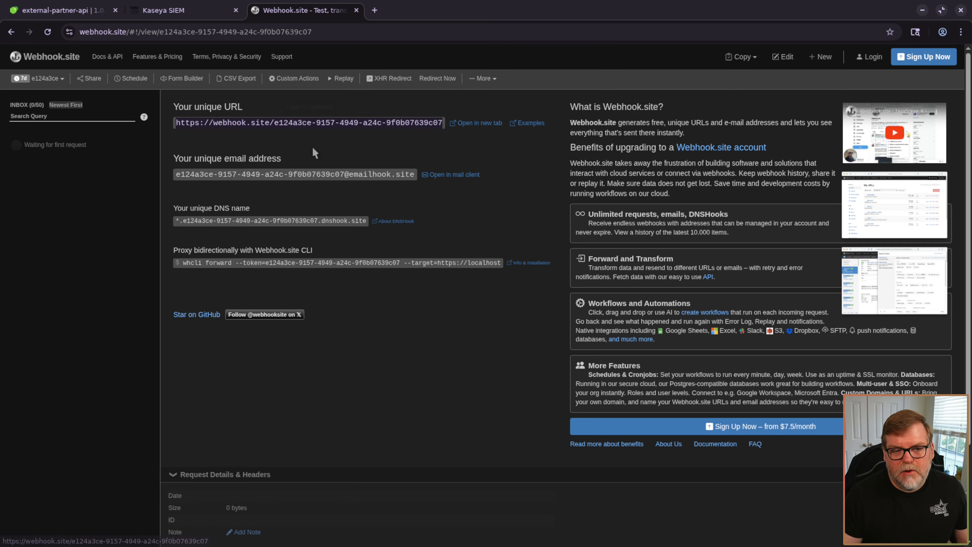
pyautogui.click(489, 123)
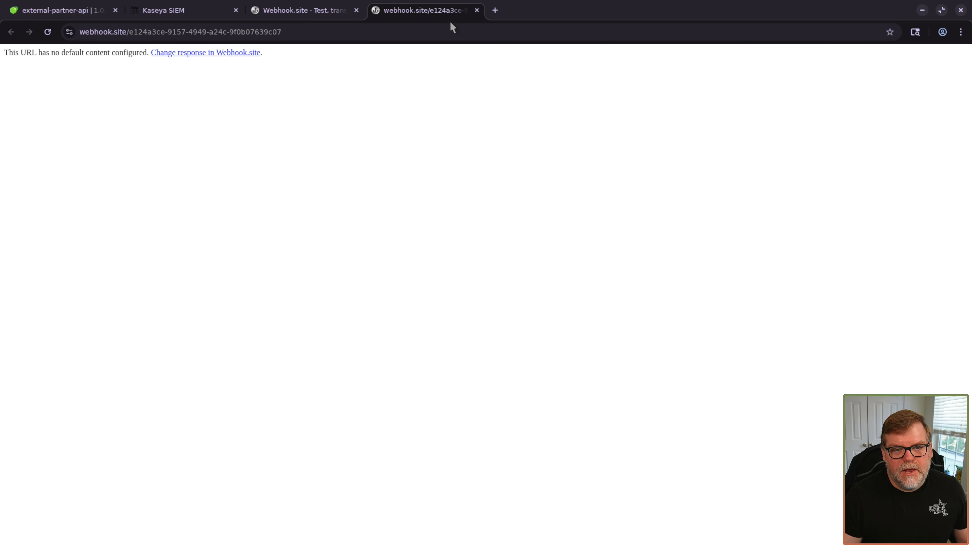
pyautogui.click(477, 10)
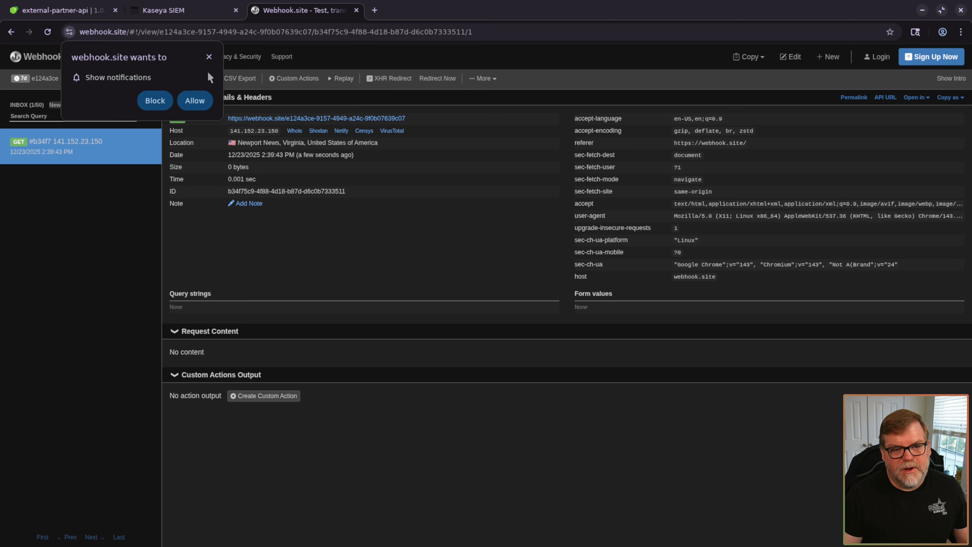
pyautogui.click(152, 104)
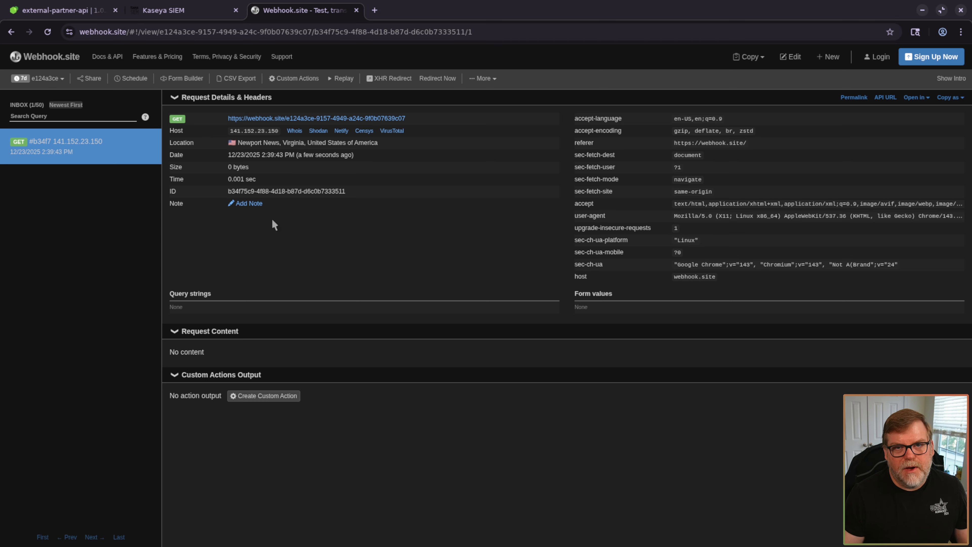
# - Go to the API settings page in Kaseya SIEM's account settings
pyautogui.click(184, 12)
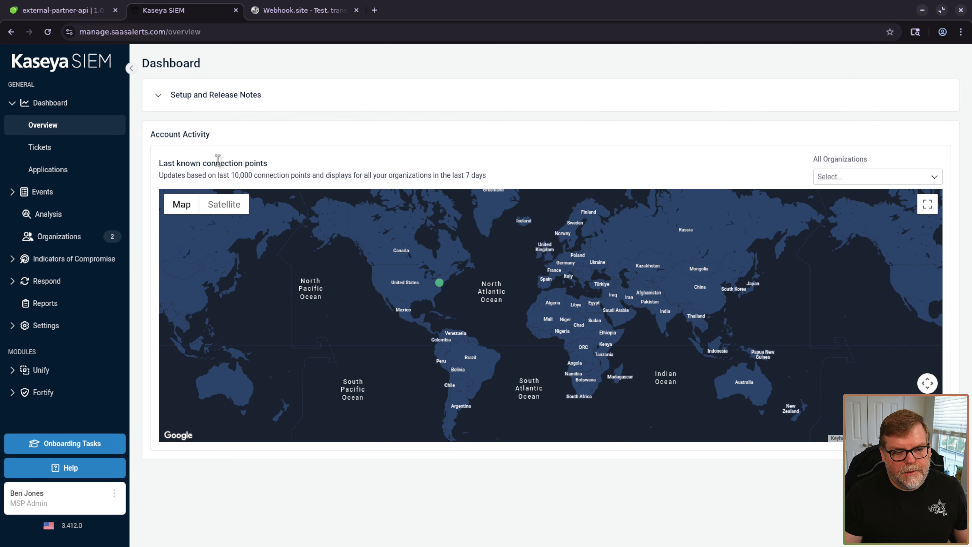
pyautogui.click(53, 326)
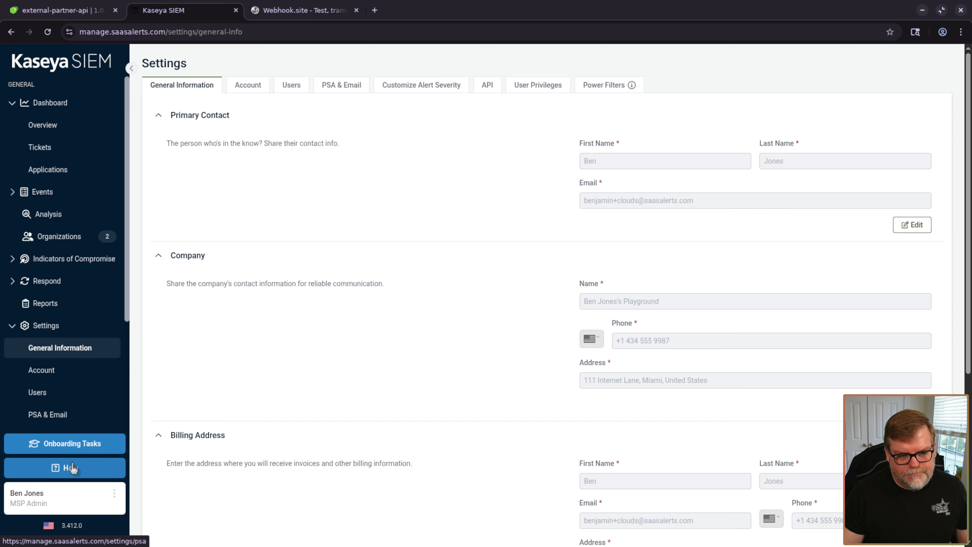
pyautogui.scroll(-3, 77, 358)
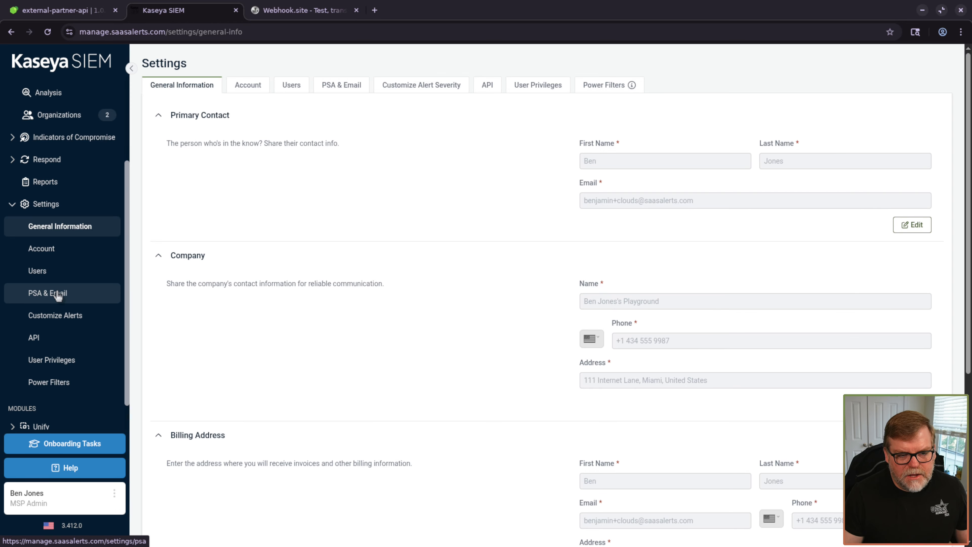
pyautogui.click(52, 344)
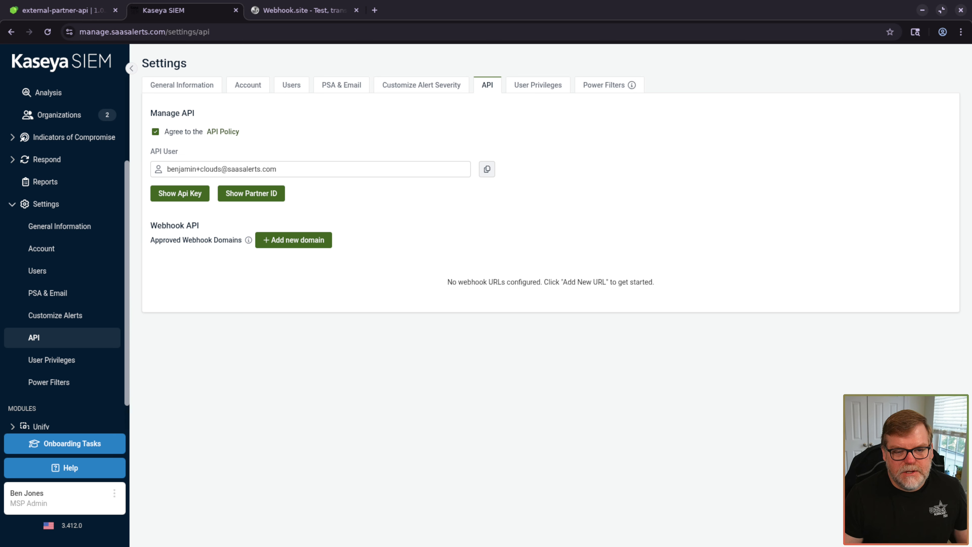
# - Paste the copied Webhook.site URL as a new approved webhook domain and save it
pyautogui.rightClick(300, 239)
pyautogui.click(285, 252)
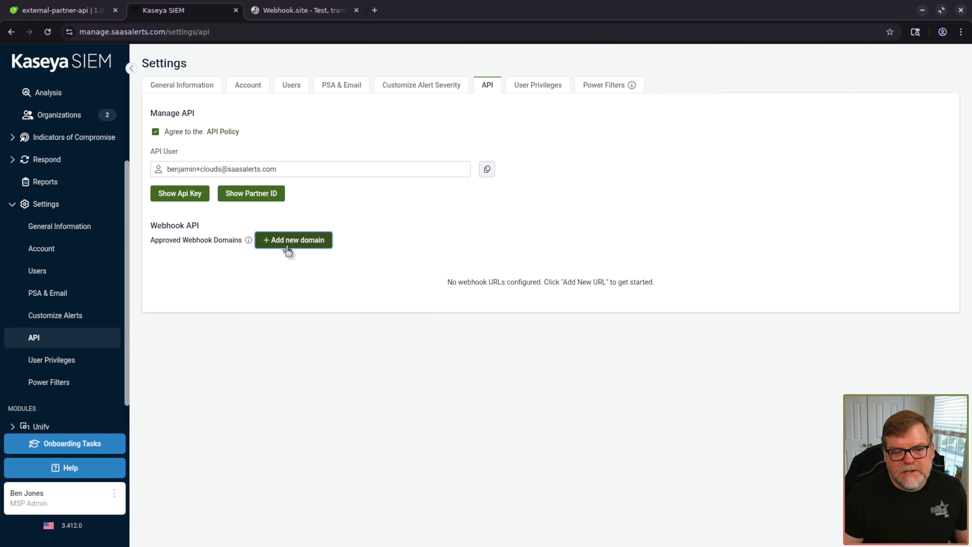
pyautogui.click(290, 241)
pyautogui.click(307, 303)
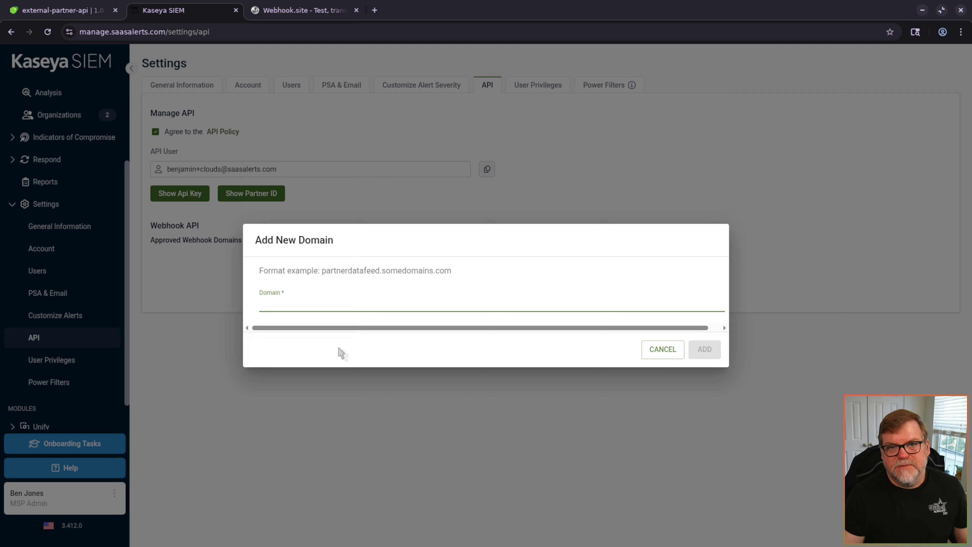
pyautogui.hotkey('ctrl', 'v')
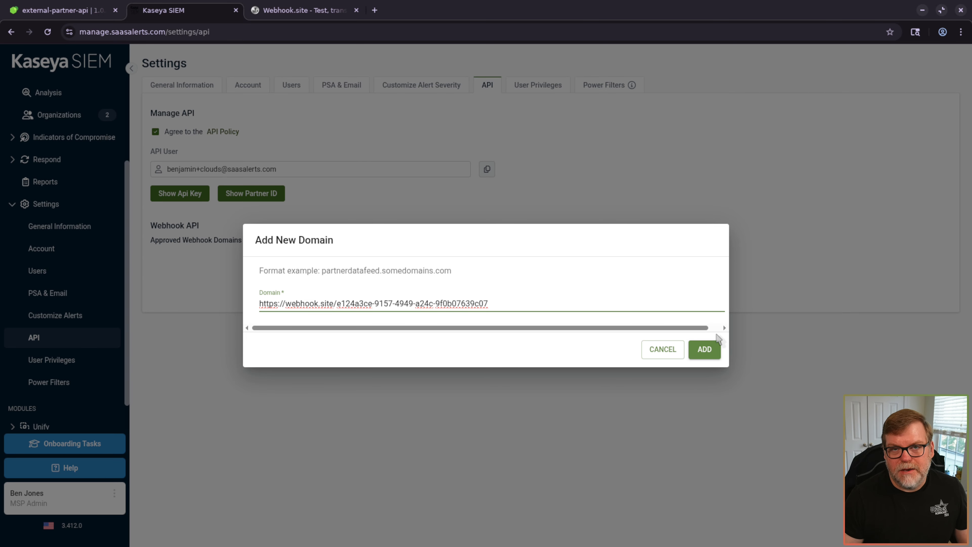
pyautogui.click(706, 348)
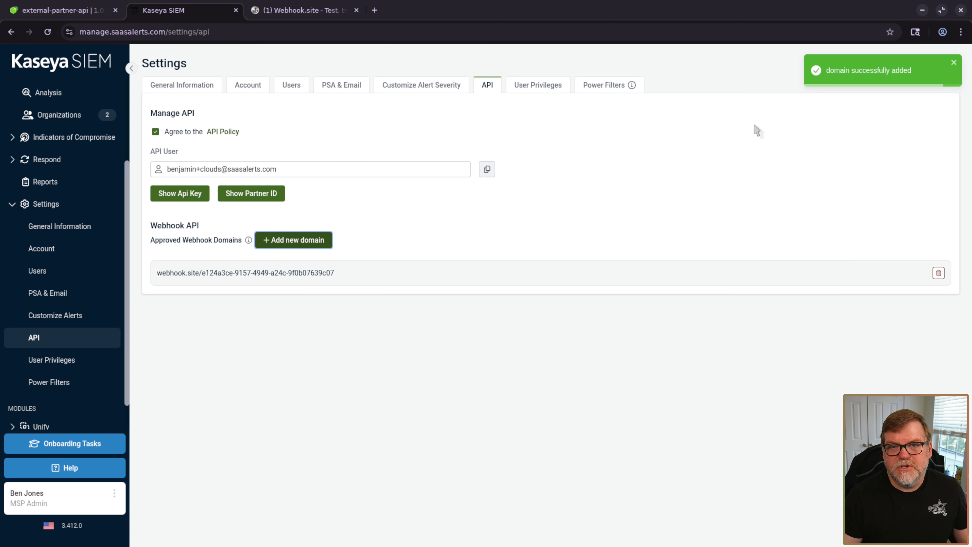
pyautogui.click(281, 13)
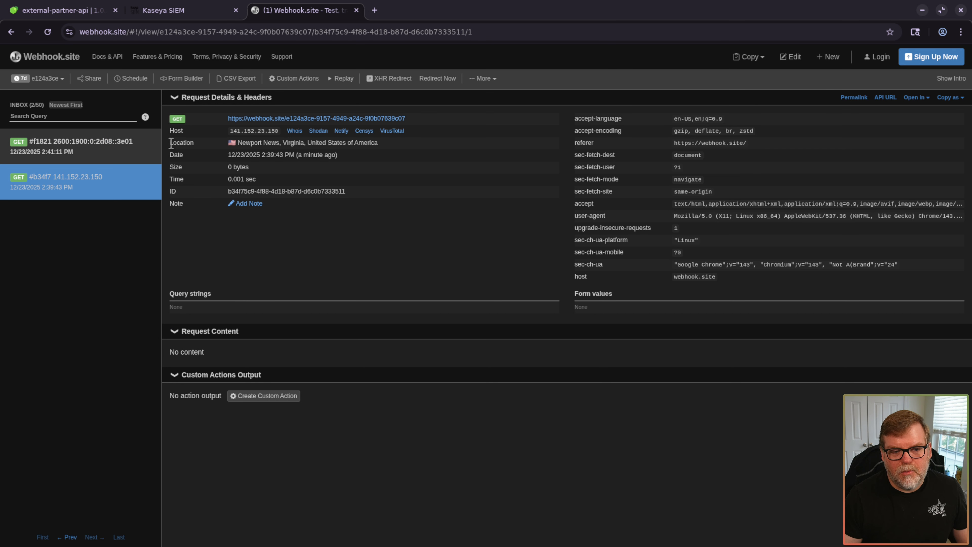
# - View the new #f1821 verification request details, then go back to Kaseya SIEM
pyautogui.click(88, 155)
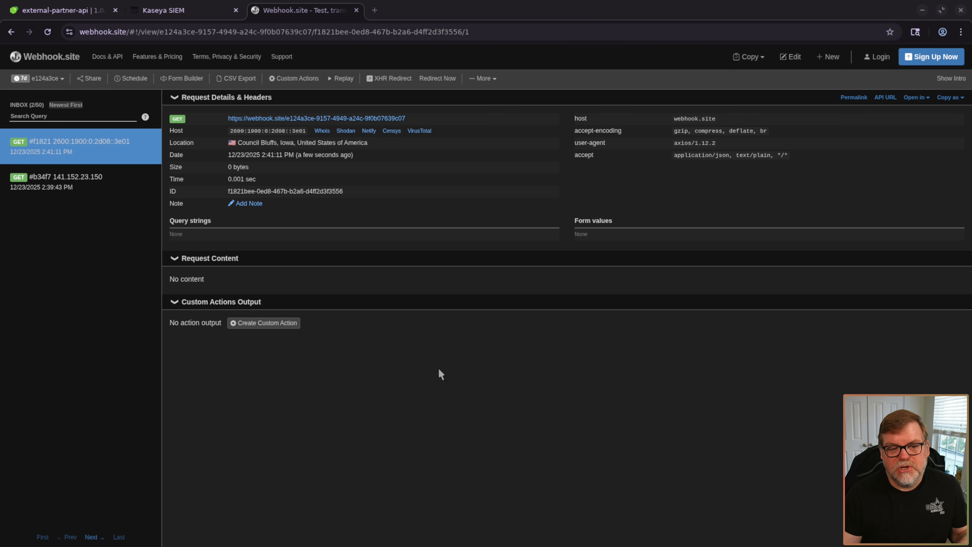
pyautogui.click(184, 12)
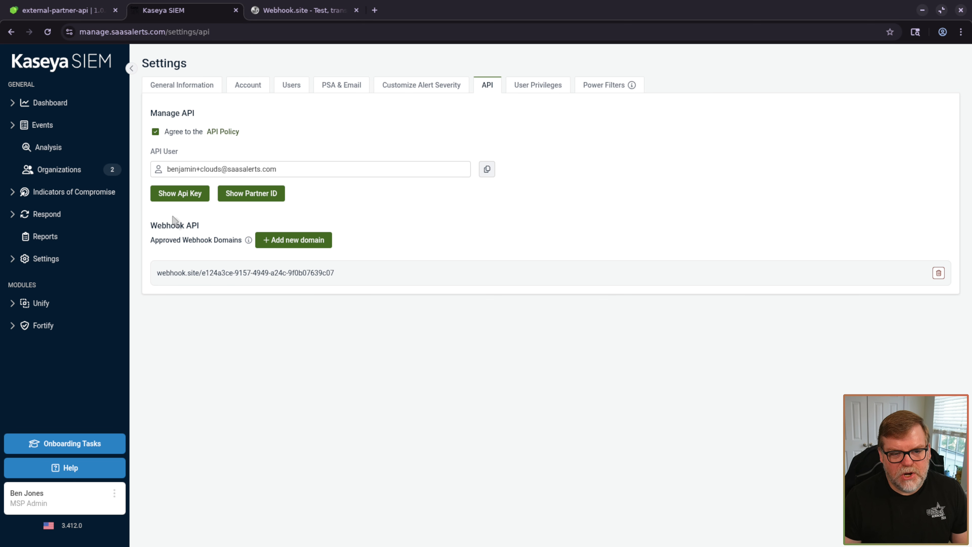
# - Reveal and copy the partner API key, then switch to the External Partner API docs
pyautogui.click(181, 195)
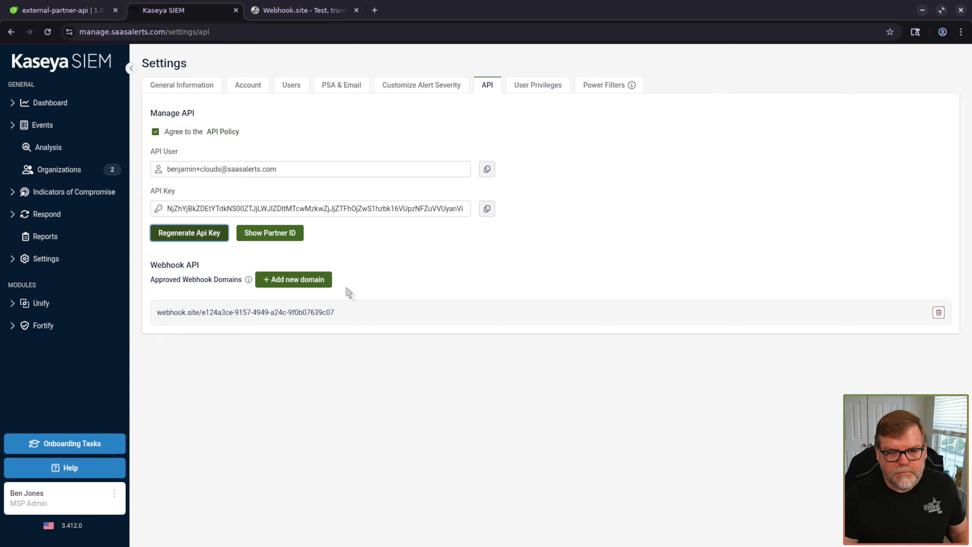
pyautogui.click(494, 212)
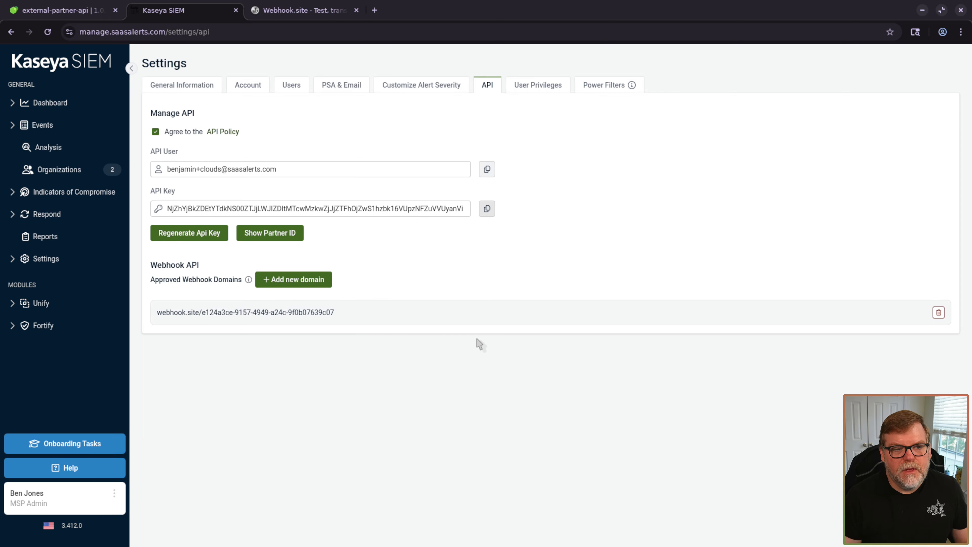
pyautogui.click(72, 15)
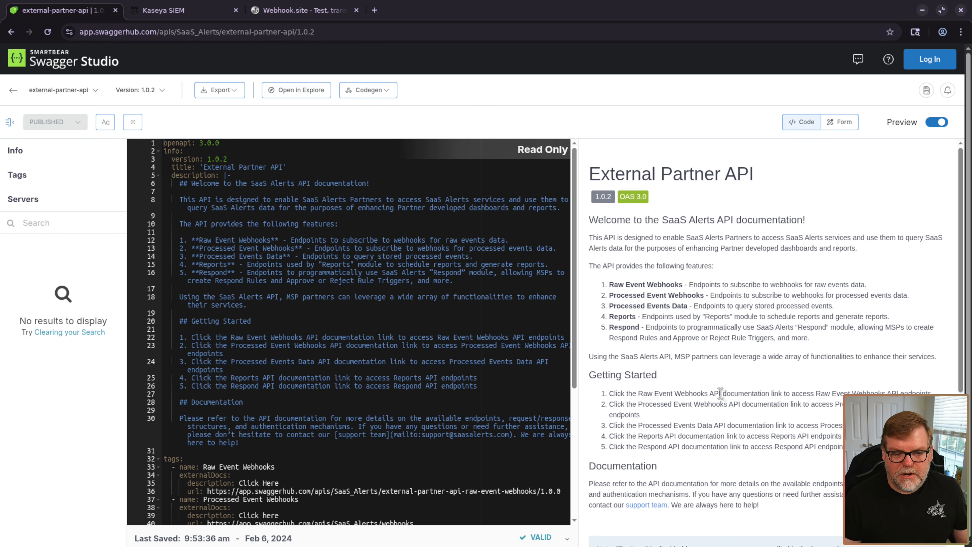
# - Widen the documentation preview and open the Processed Event Webhooks API docs in a new tab
pyautogui.click(10, 122)
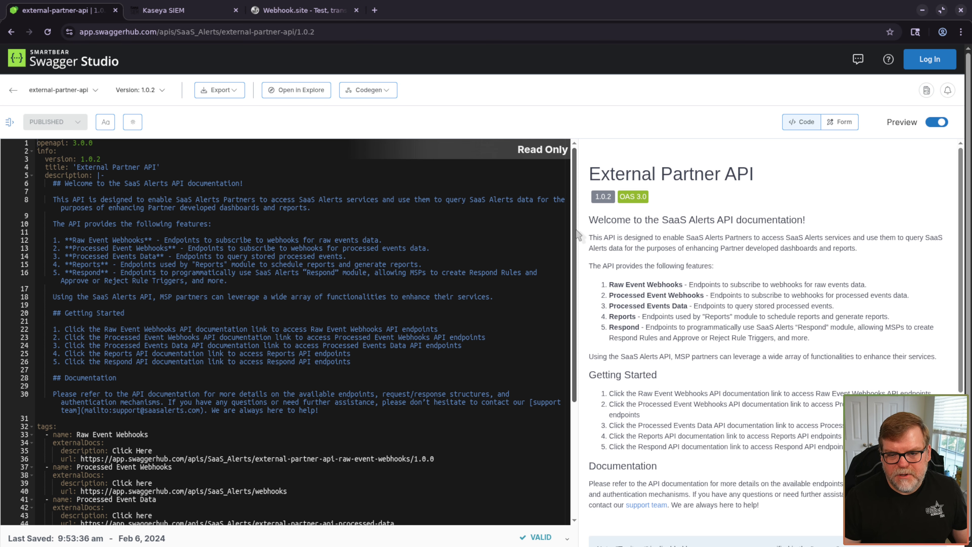
pyautogui.moveTo(578, 229); pyautogui.dragTo(425, 230)
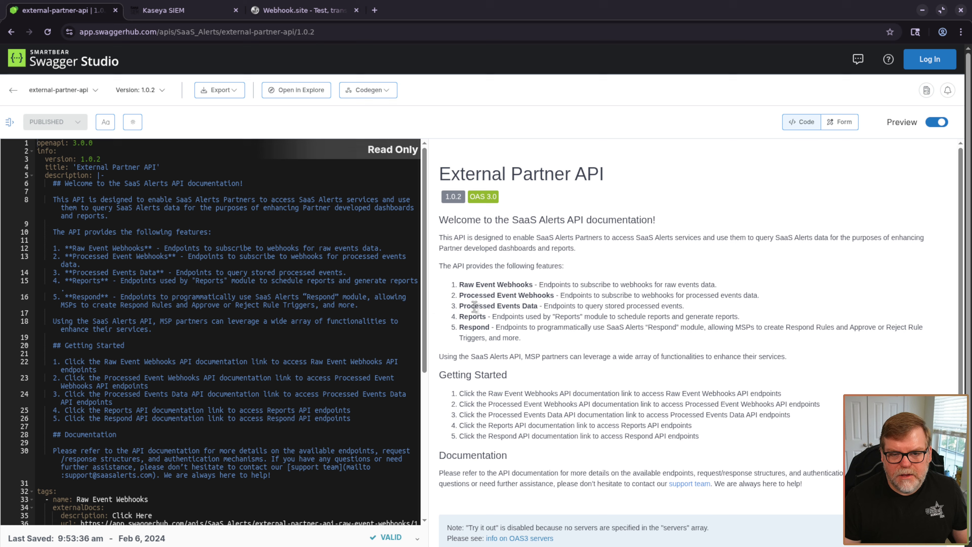
pyautogui.scroll(-5, 531, 347)
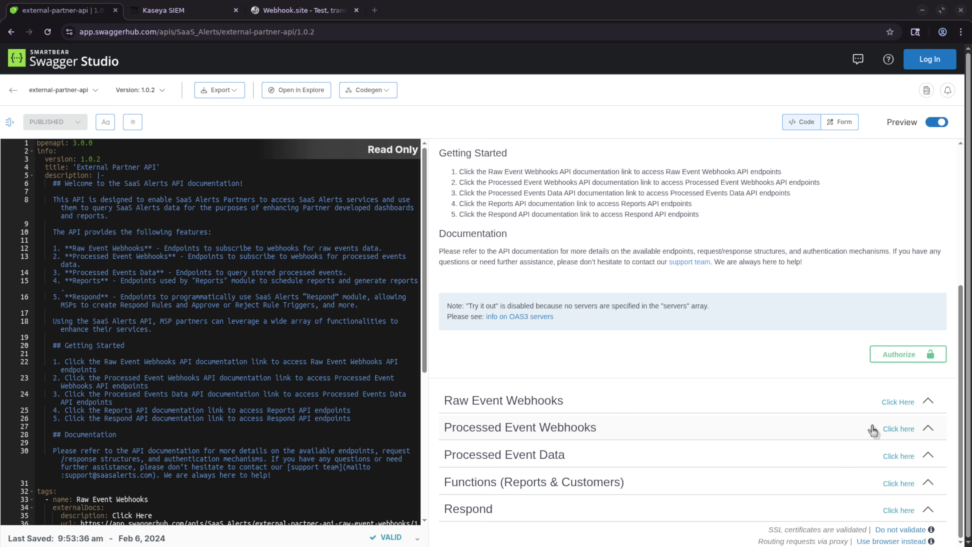
pyautogui.click(898, 428)
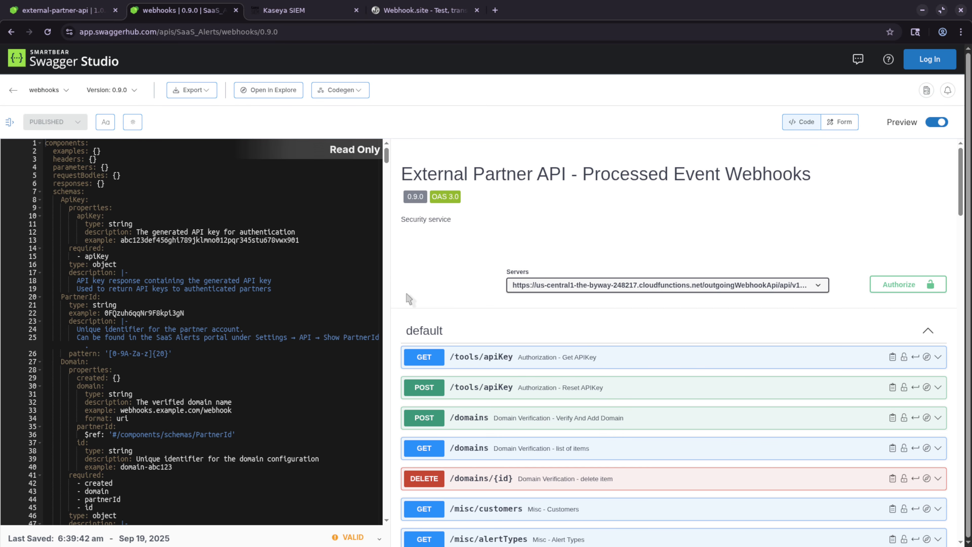
pyautogui.click(907, 288)
pyautogui.scroll(7, 505, 321)
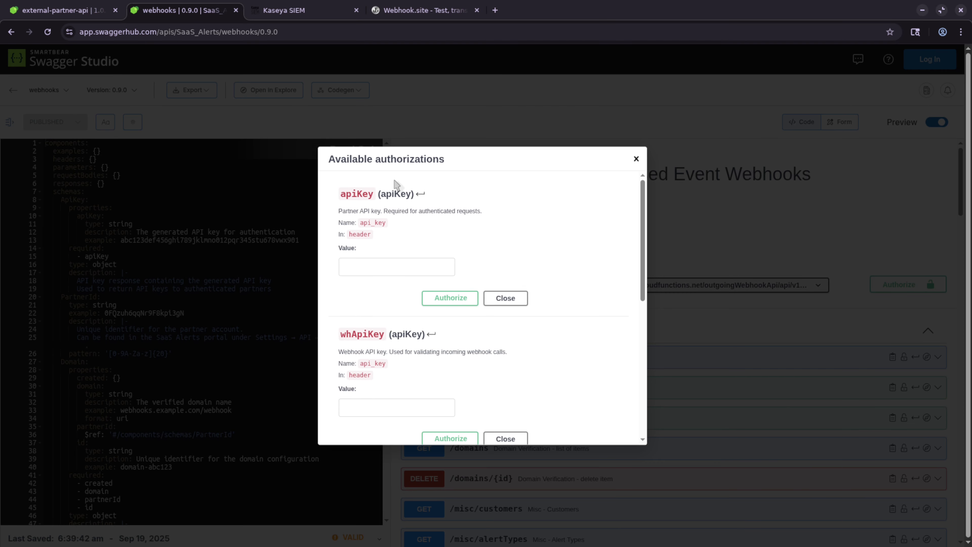
pyautogui.click(410, 262)
pyautogui.hotkey('ctrl', 'v')
pyautogui.click(450, 298)
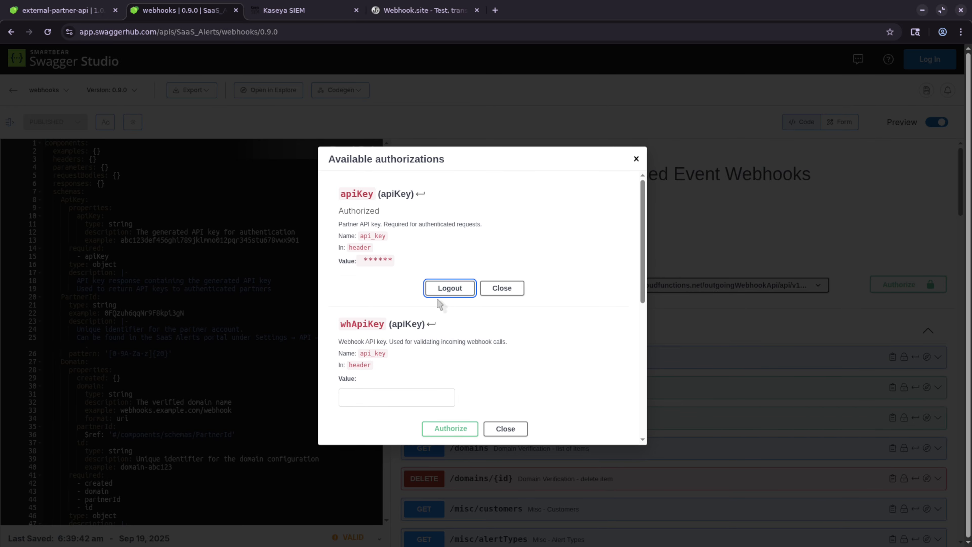
pyautogui.click(502, 288)
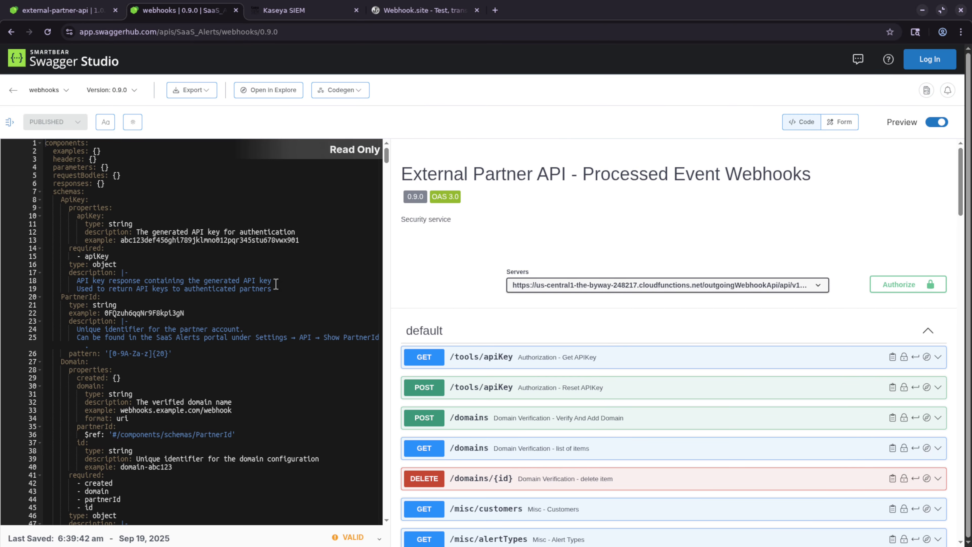
pyautogui.scroll(-3, 443, 326)
pyautogui.scroll(-1, 436, 340)
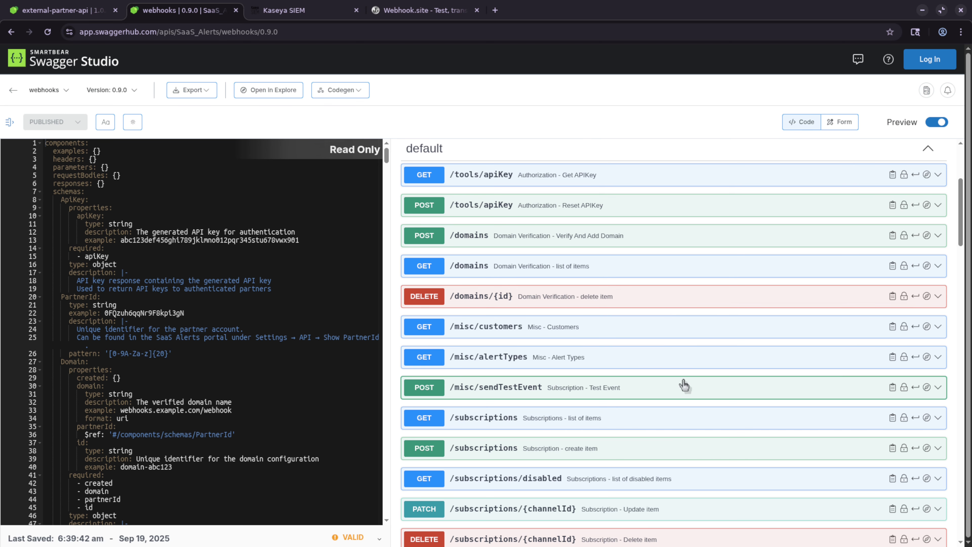
pyautogui.scroll(-3, 684, 385)
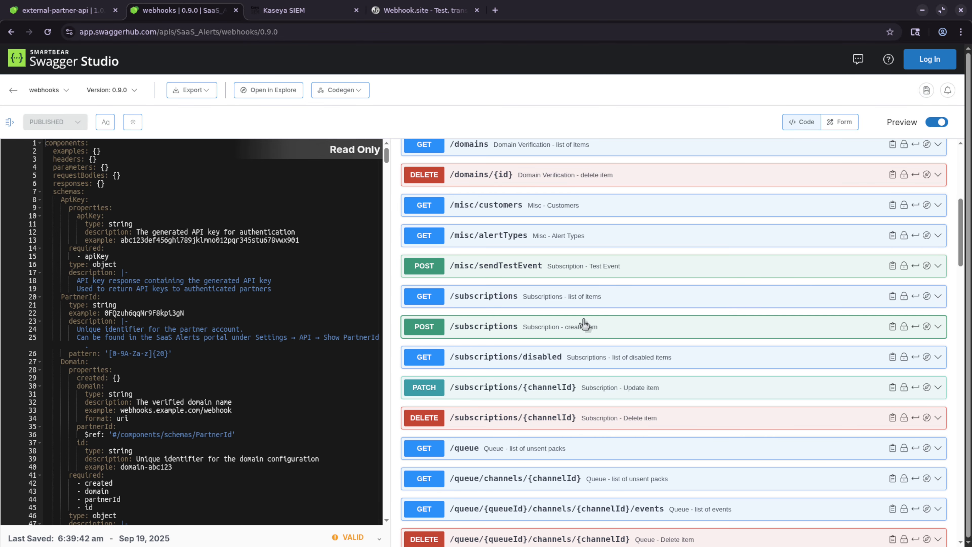
# - Execute GET /subscriptions, confirm the empty [] response body, then collapse the operation
pyautogui.click(567, 300)
pyautogui.scroll(-4, 689, 386)
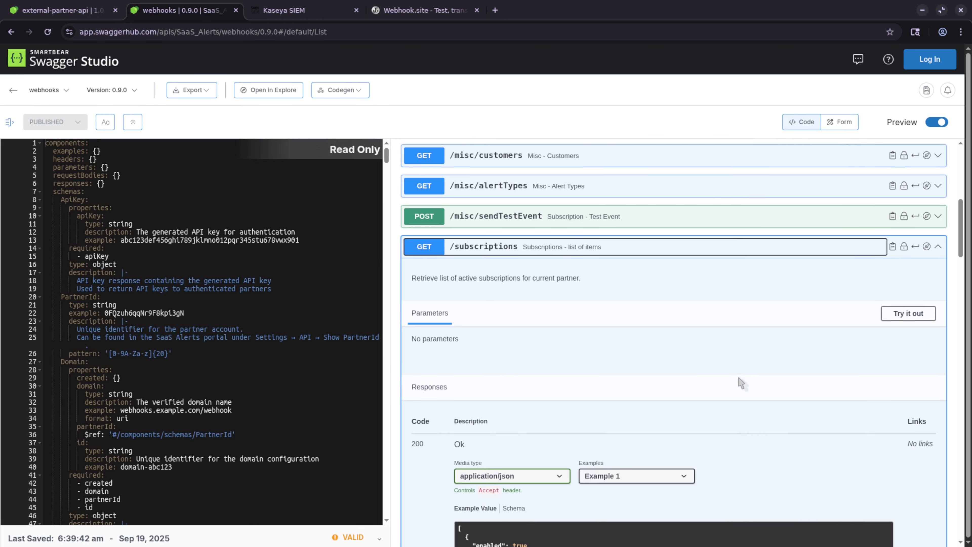
pyautogui.scroll(3, 688, 374)
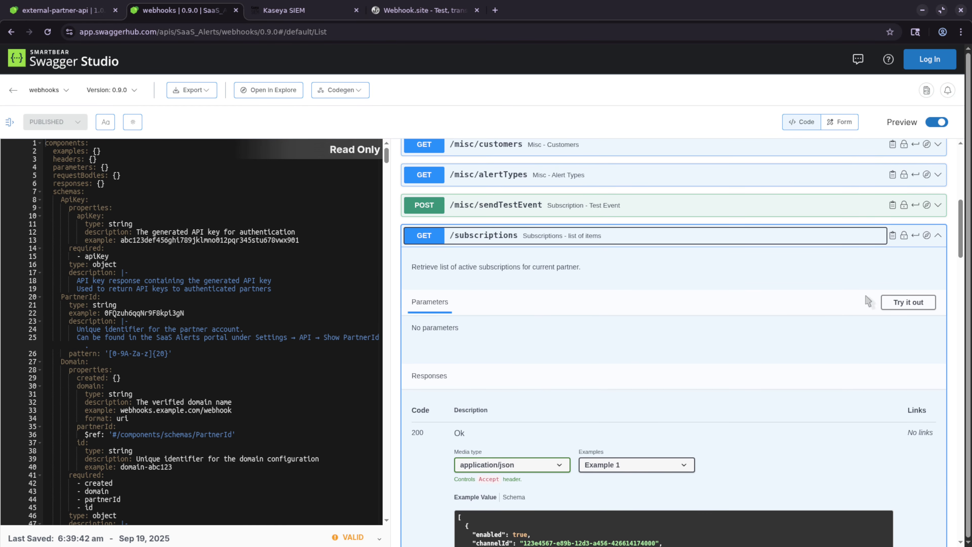
pyautogui.doubleClick(898, 301)
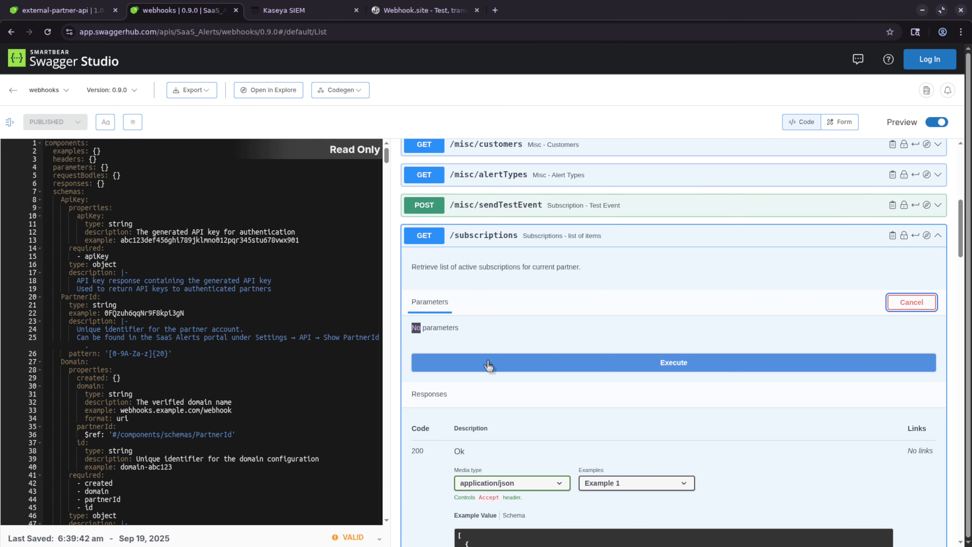
pyautogui.click(554, 367)
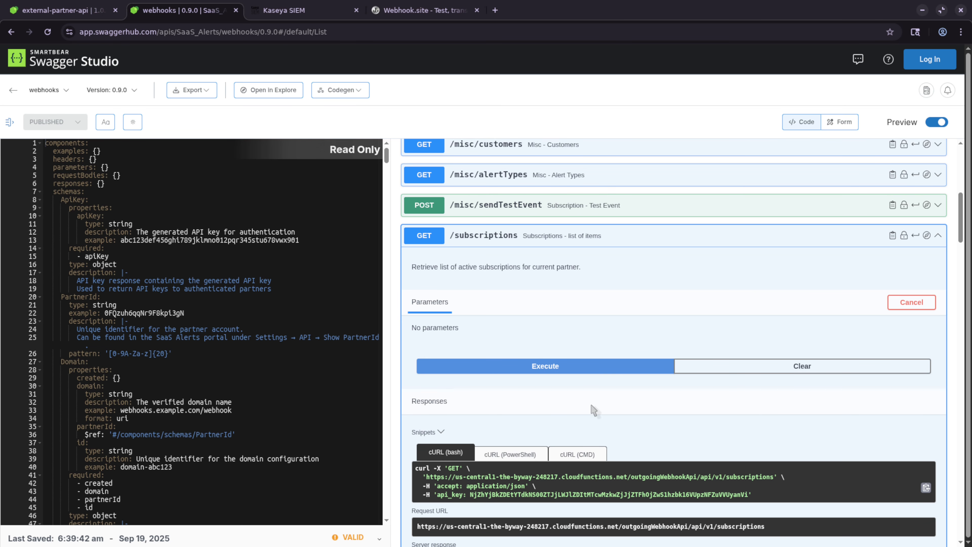
pyautogui.scroll(-5, 674, 306)
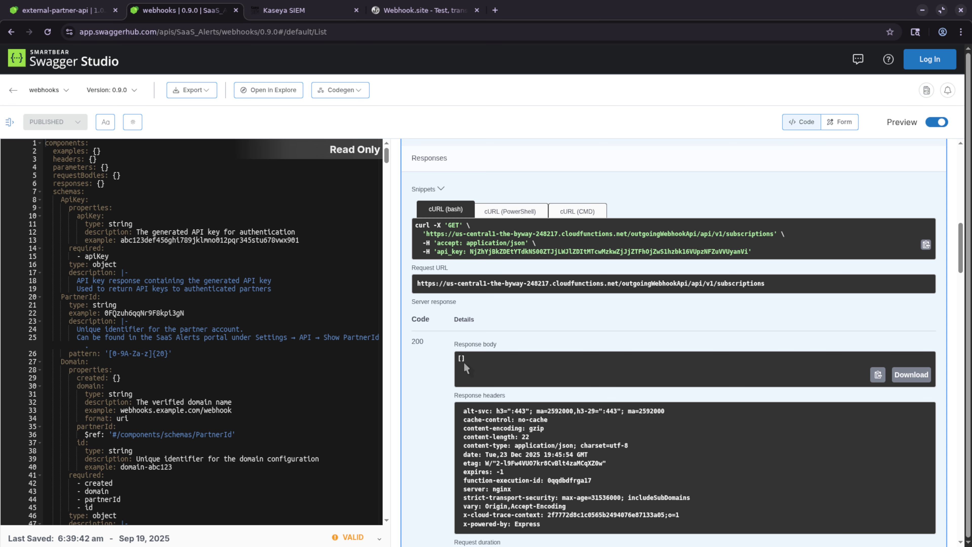
pyautogui.moveTo(457, 361); pyautogui.dragTo(487, 371)
pyautogui.click(473, 377)
pyautogui.scroll(2, 610, 445)
pyautogui.scroll(5, 488, 384)
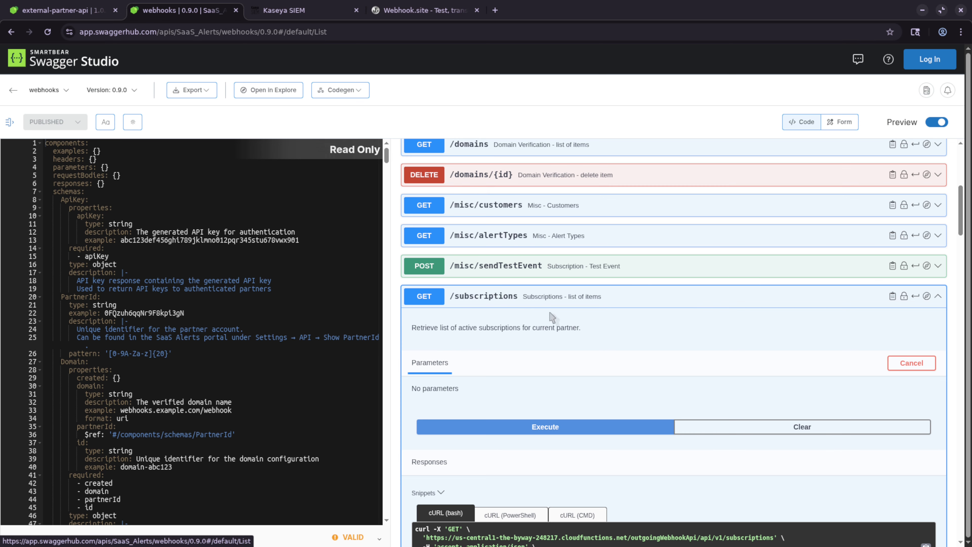
pyautogui.click(504, 299)
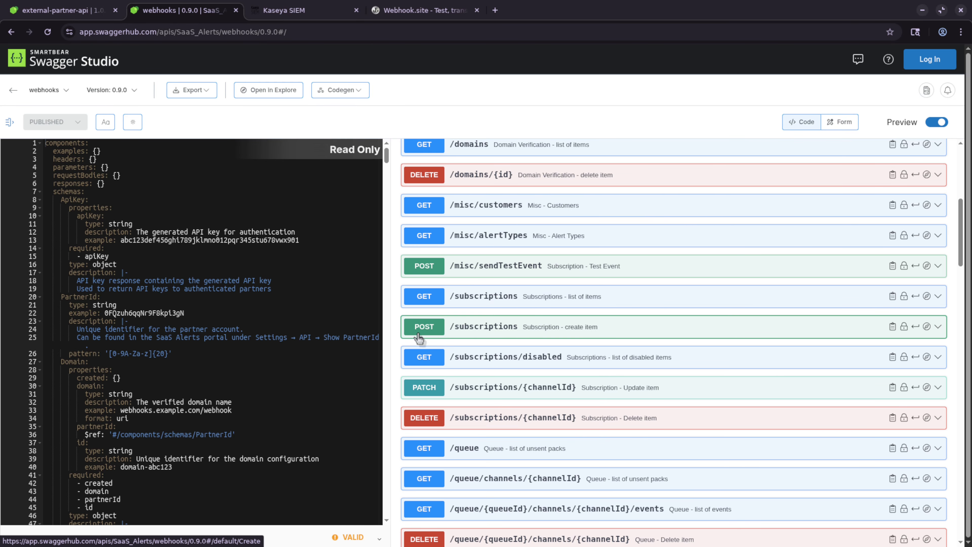
# - Expand POST /subscriptions, widen the preview, enable Try it out, and start editing the JSON body
pyautogui.click(522, 333)
pyautogui.scroll(-5, 636, 391)
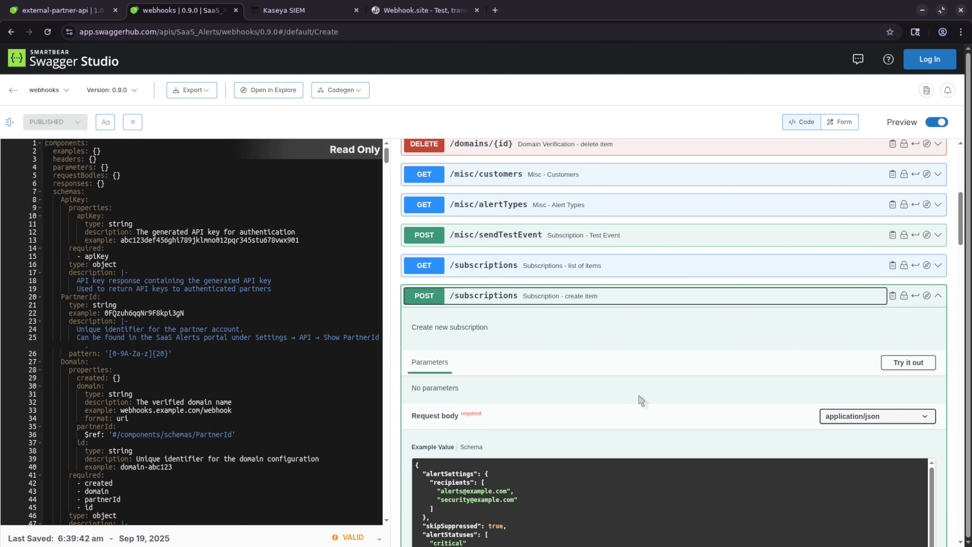
pyautogui.scroll(-1, 528, 410)
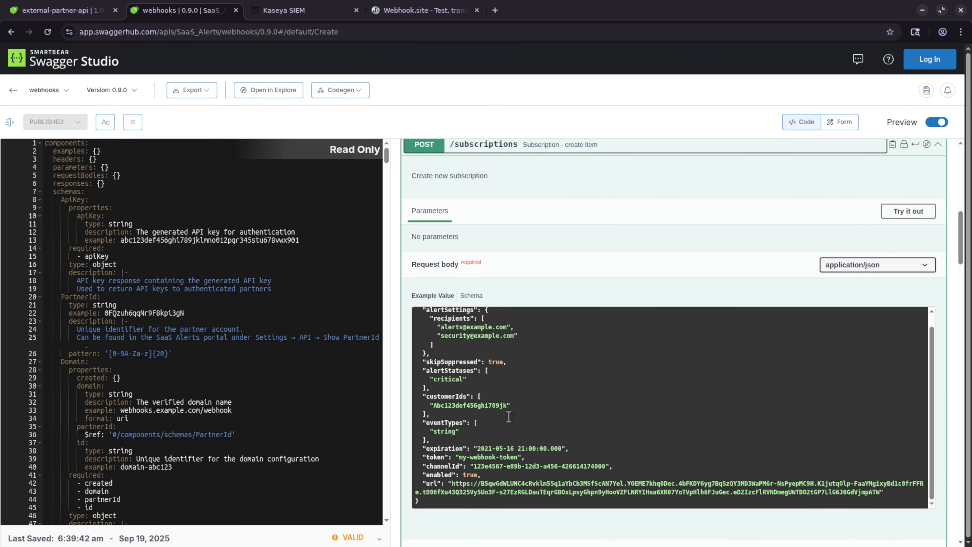
pyautogui.scroll(1, 508, 416)
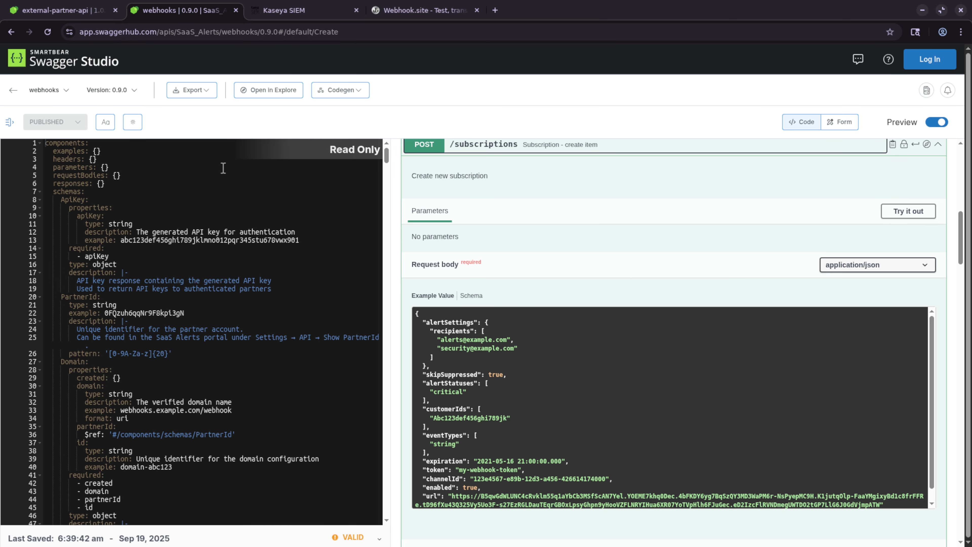
pyautogui.moveTo(395, 222); pyautogui.dragTo(218, 232)
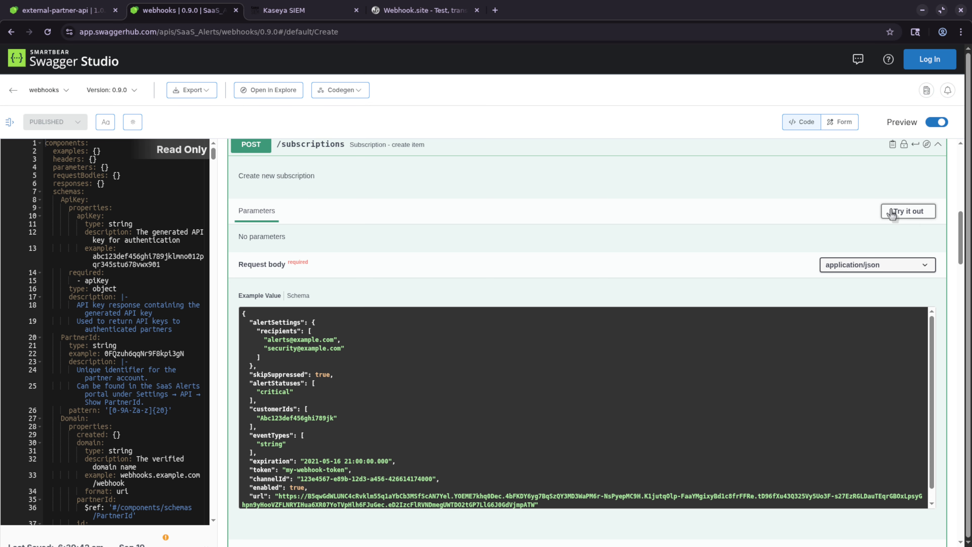
pyautogui.click(912, 213)
pyautogui.scroll(-3, 457, 281)
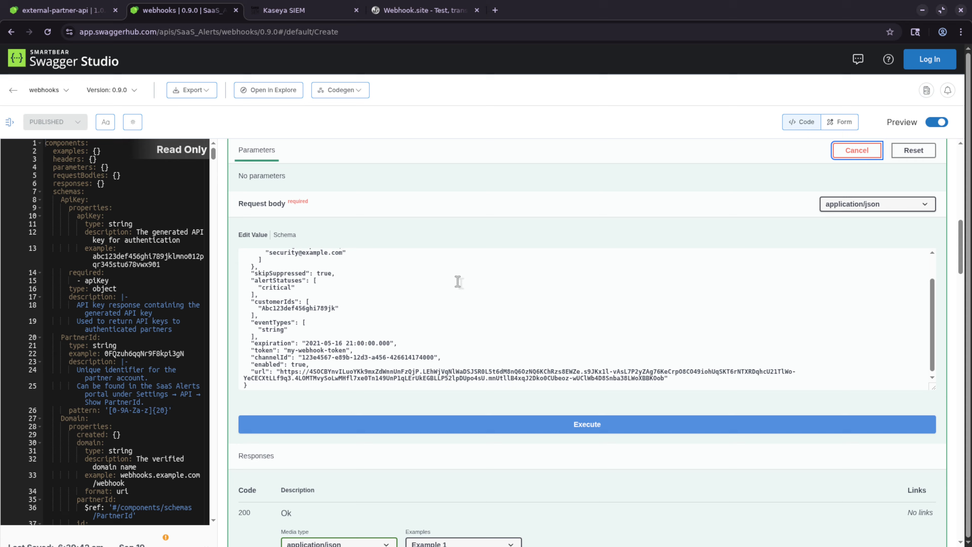
pyautogui.scroll(2, 461, 323)
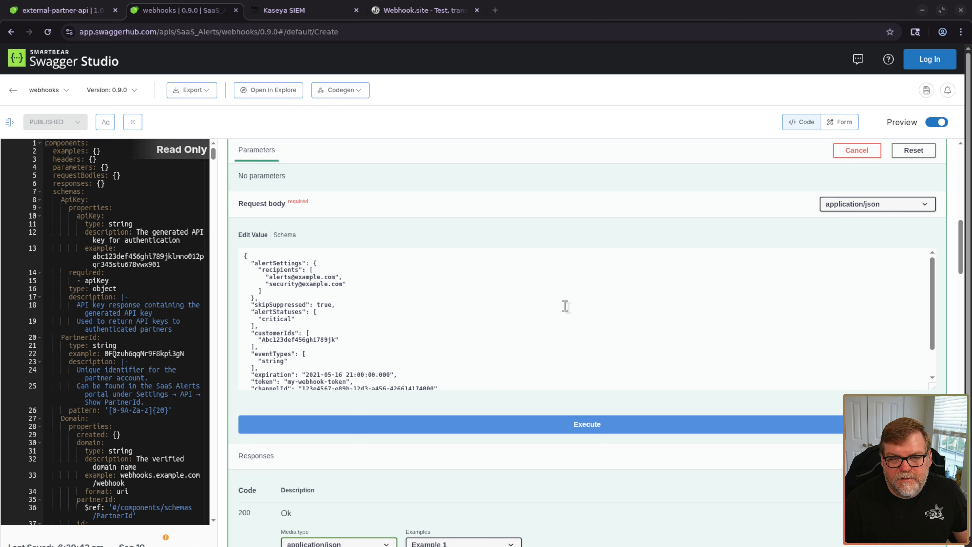
pyautogui.click(397, 303)
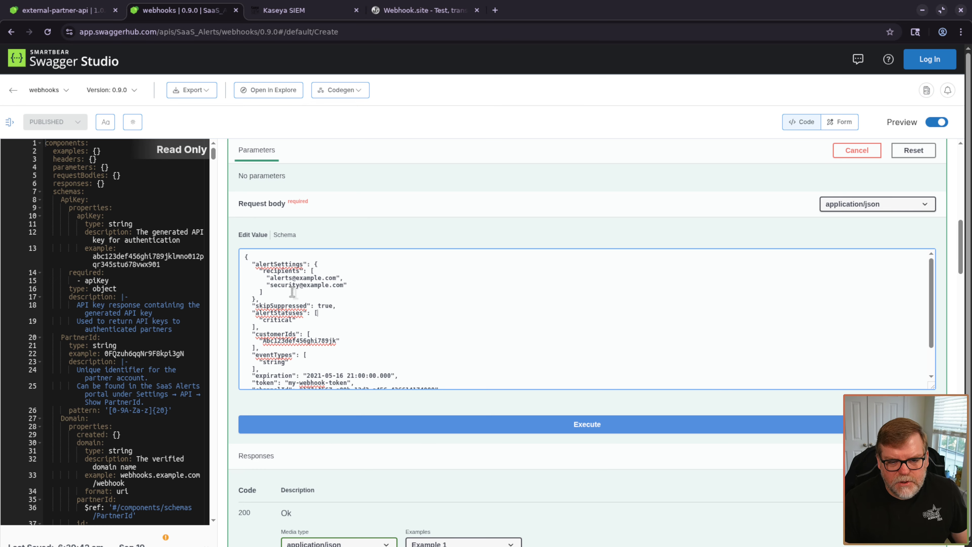
pyautogui.hotkey('ctrl', '+')
pyautogui.hotkey('ctrl', '+')
pyautogui.hotkey('ctrl', '+')
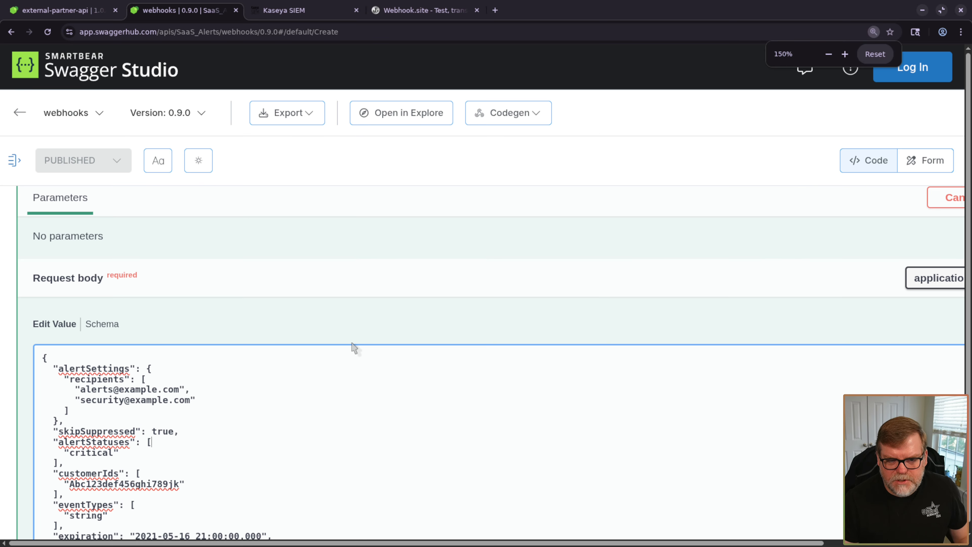
# - Delete the alertSettings block and the skipSuppressed line from the request body, then switch to Kaseya SIEM
pyautogui.scroll(-5, 292, 408)
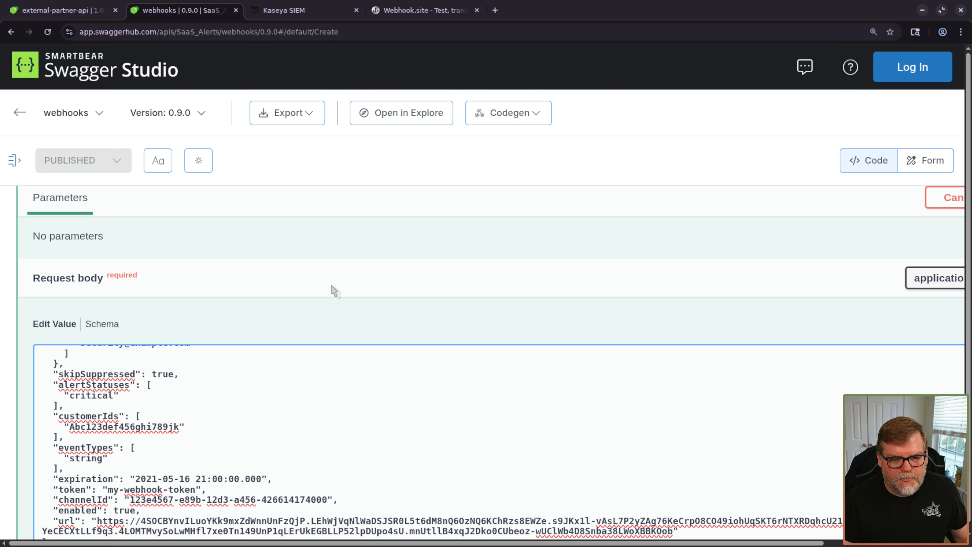
pyautogui.scroll(3, 245, 367)
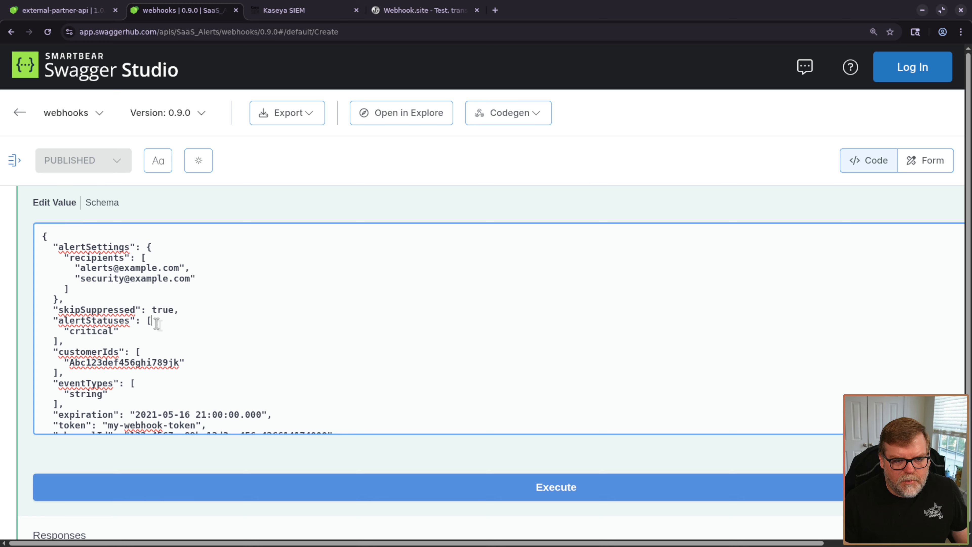
pyautogui.click(103, 293)
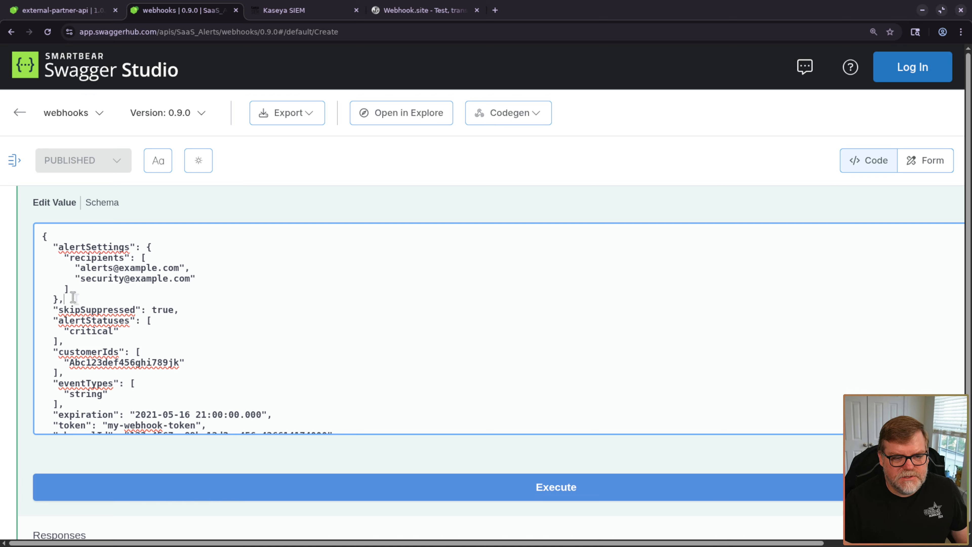
pyautogui.moveTo(64, 298); pyautogui.dragTo(42, 248)
pyautogui.press('BackSpace')
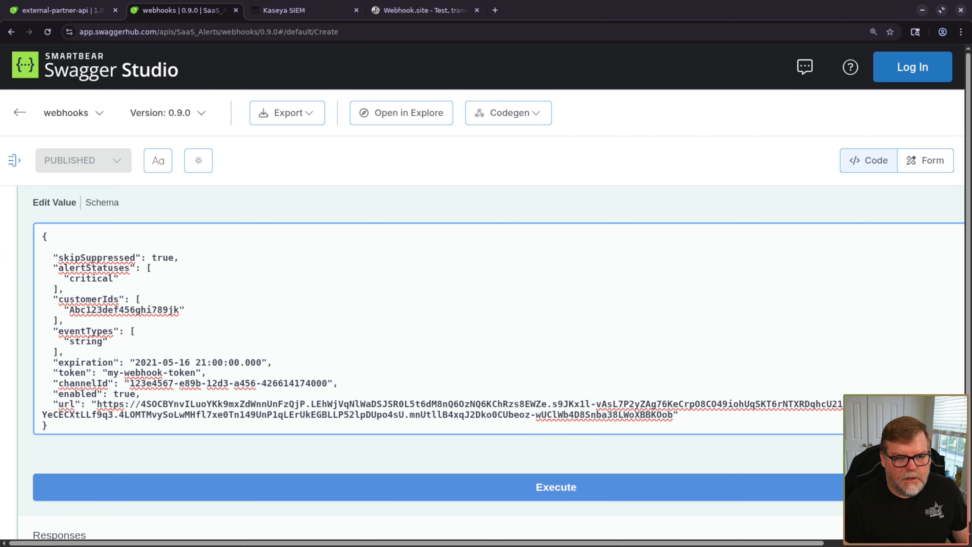
pyautogui.press('Delete')
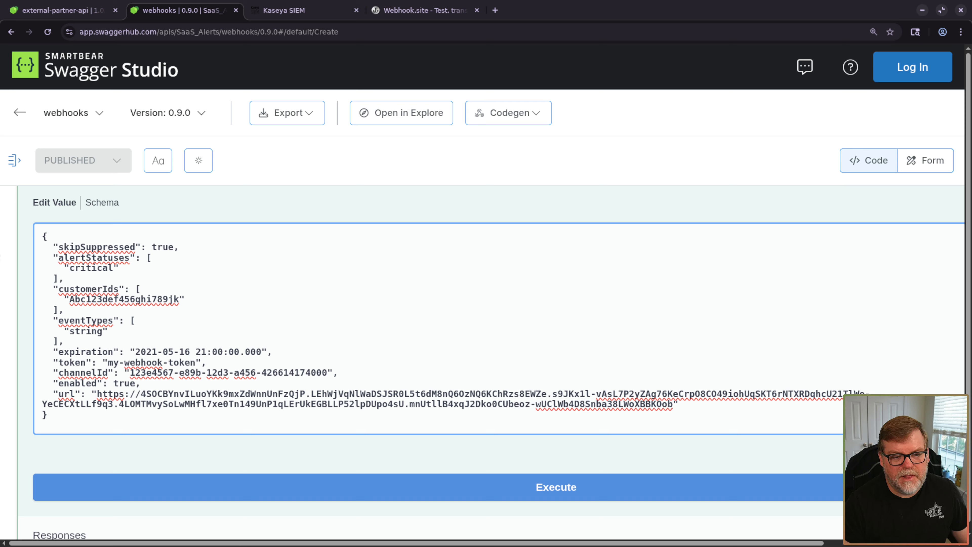
pyautogui.hotkey('shift', 'End')
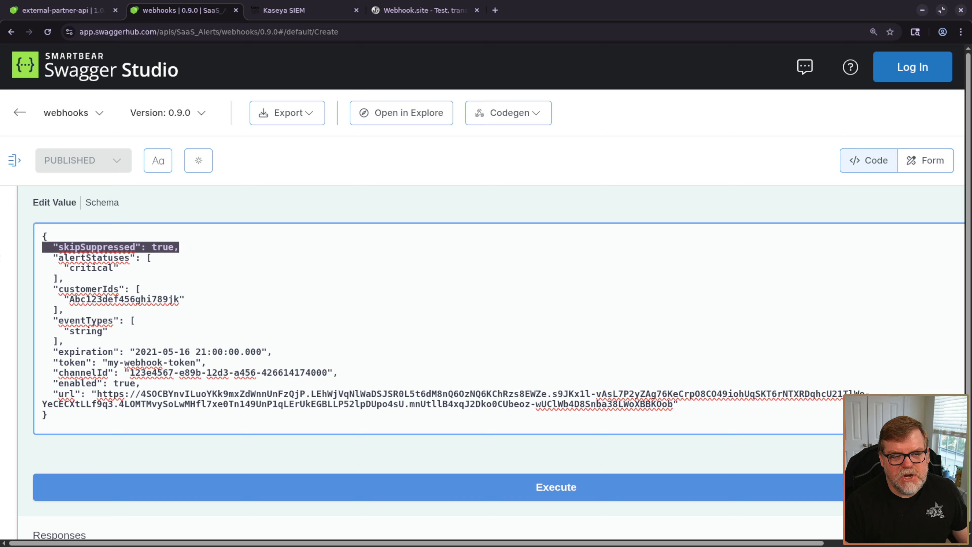
pyautogui.press('Delete')
pyautogui.press('Delete')
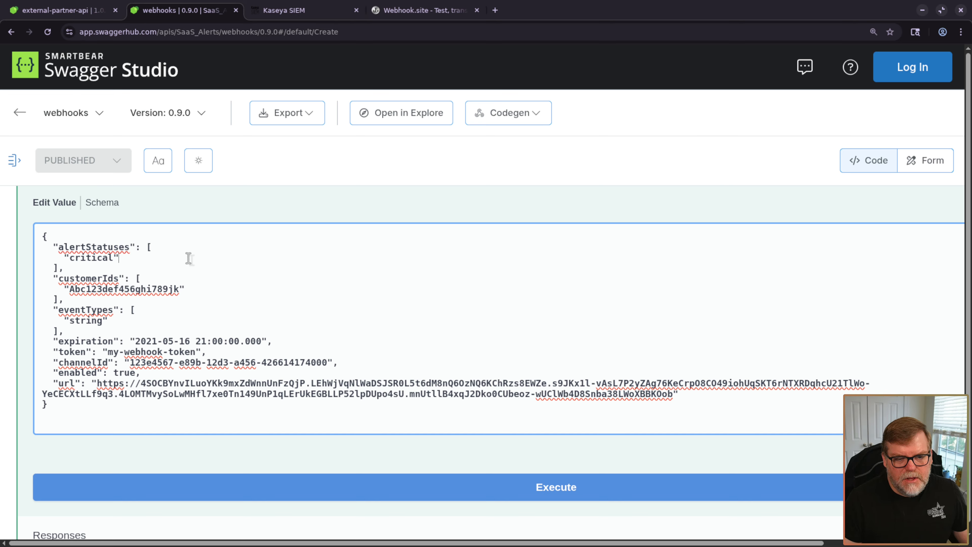
pyautogui.write(',')
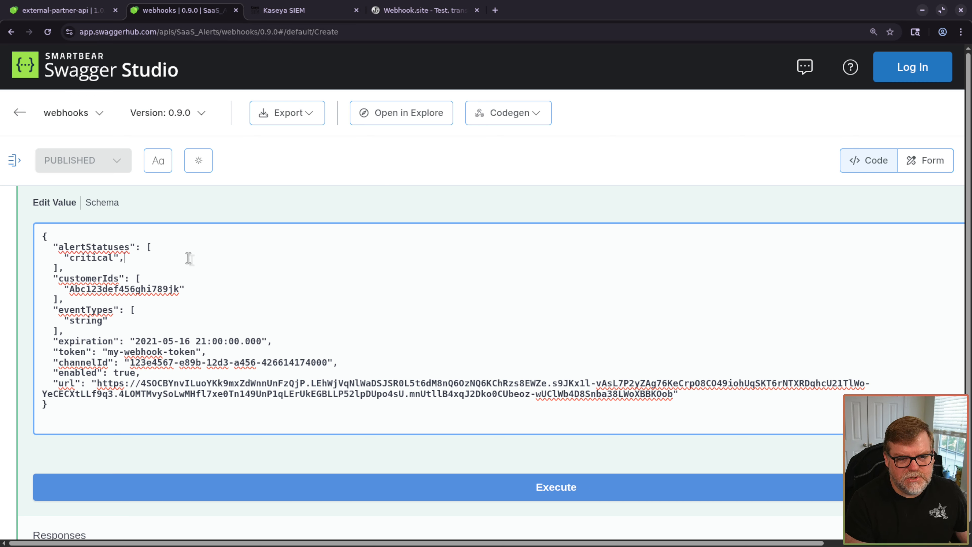
pyautogui.write('"low"')
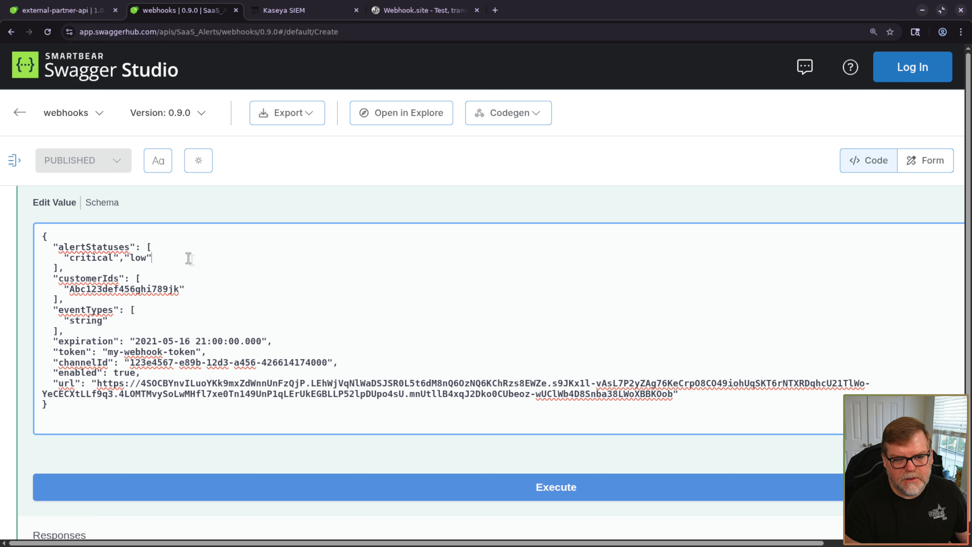
pyautogui.press('BackSpace')
pyautogui.press('BackSpace')
pyautogui.press('BackSpace')
pyautogui.press('BackSpace')
pyautogui.press('BackSpace')
pyautogui.press('BackSpace')
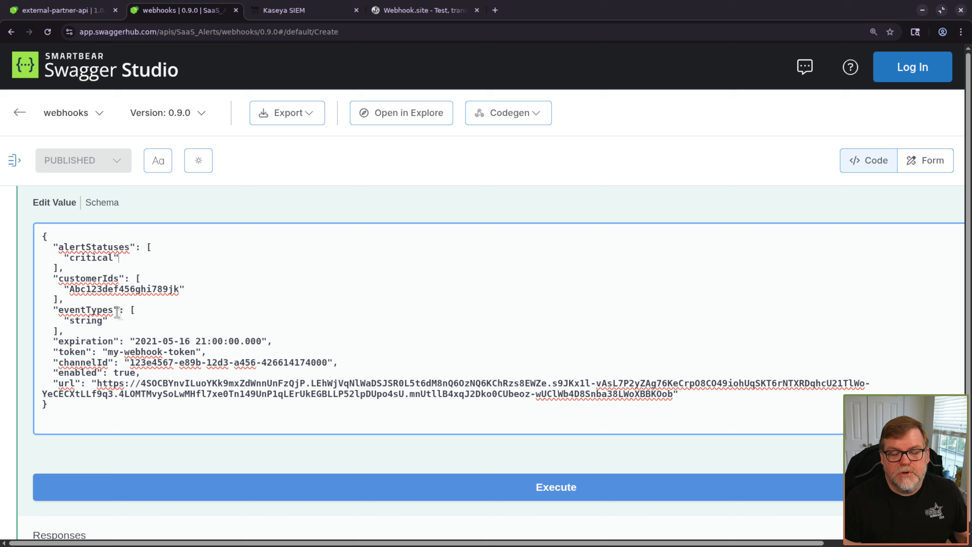
pyautogui.click(305, 12)
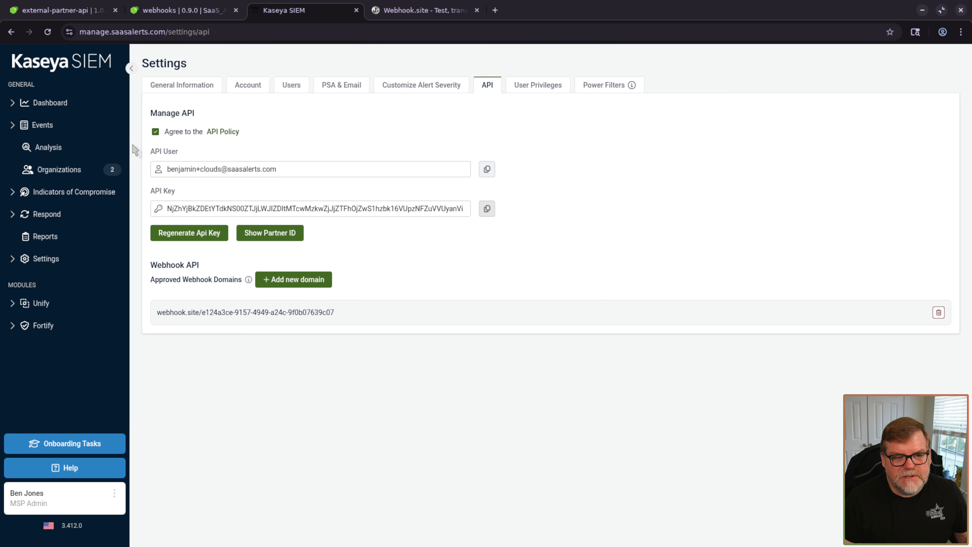
# - Select an organization's ID on the Kaseya SIEM Organizations page, then return to the webhooks tab
pyautogui.click(72, 169)
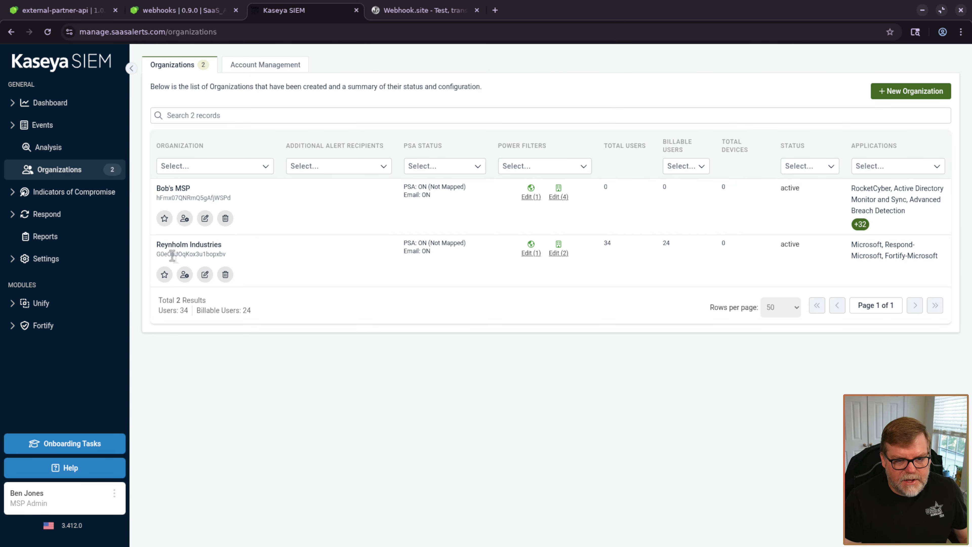
pyautogui.doubleClick(192, 253)
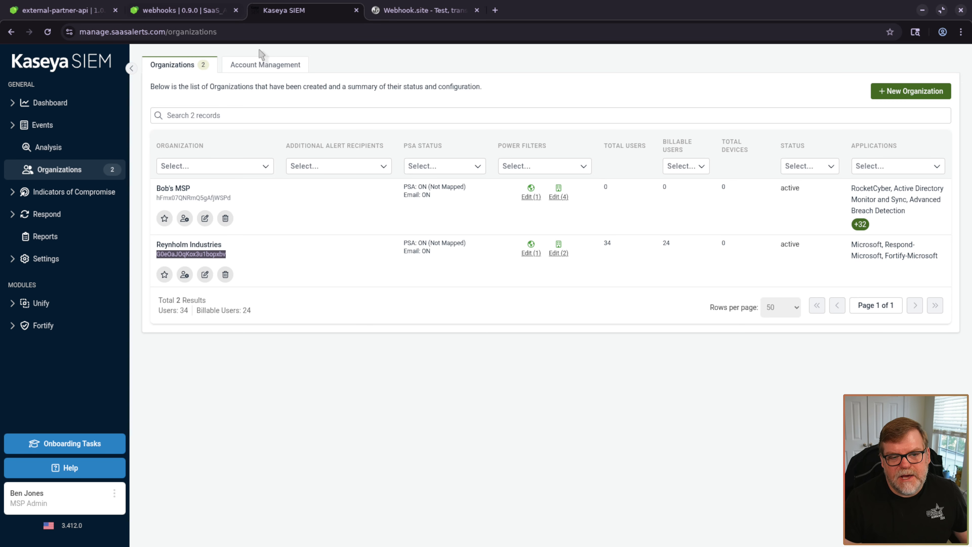
pyautogui.click(183, 9)
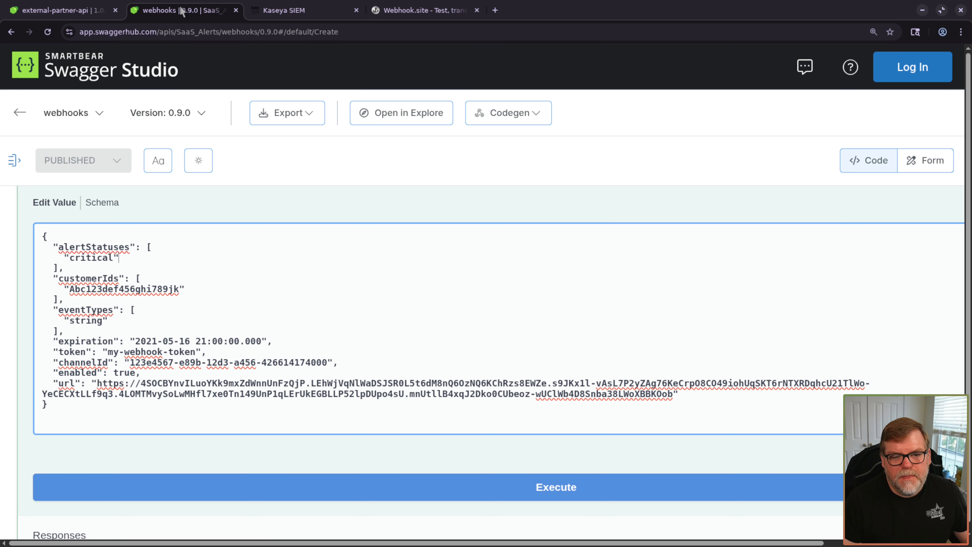
# - Paste in the real customer ID, then delete the customerIds lines, keeping alertStatuses critical and eventTypes
pyautogui.doubleClick(127, 291)
pyautogui.write('G0e0aJOqKox3u1bopxbv')
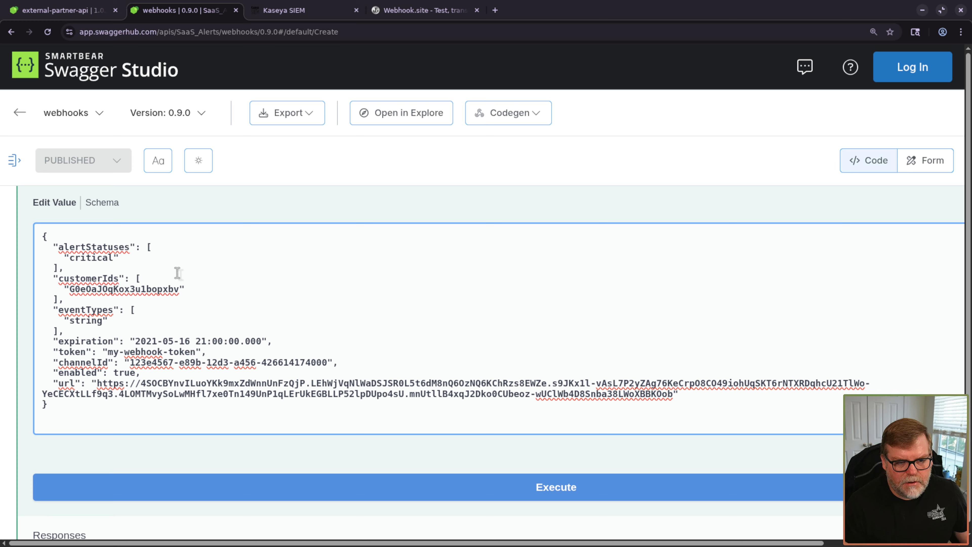
pyautogui.hotkey('shift', 'Down')
pyautogui.hotkey('shift', 'Down')
pyautogui.hotkey('shift', 'Down')
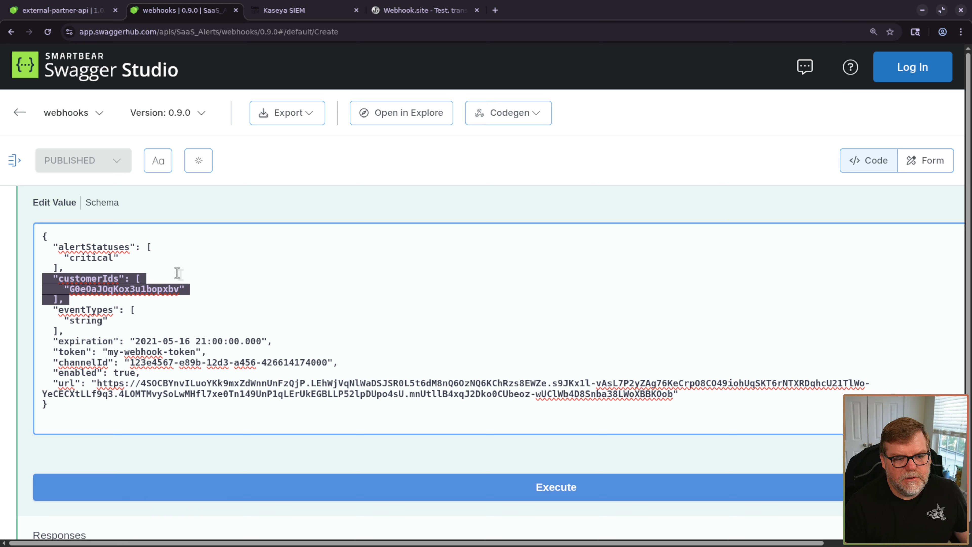
pyautogui.press('BackSpace')
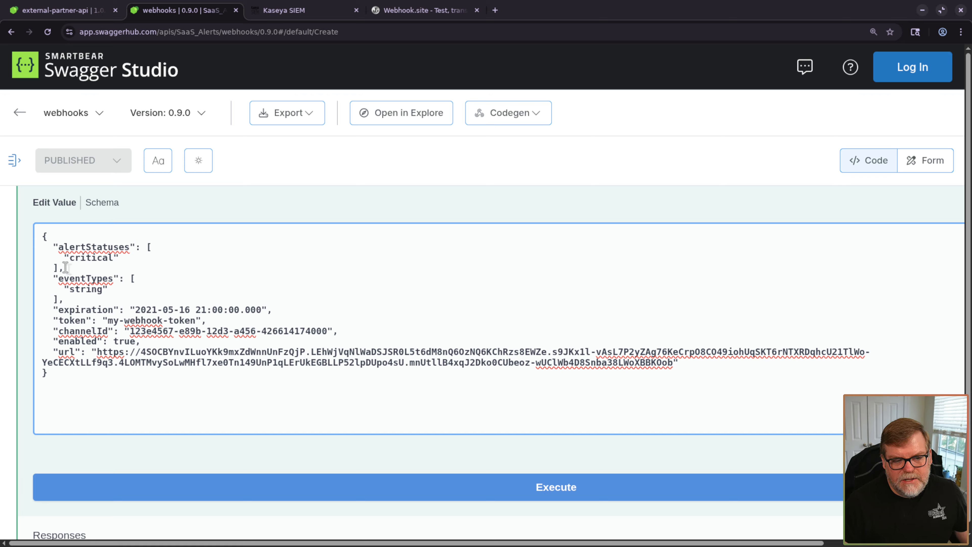
pyautogui.click(85, 268)
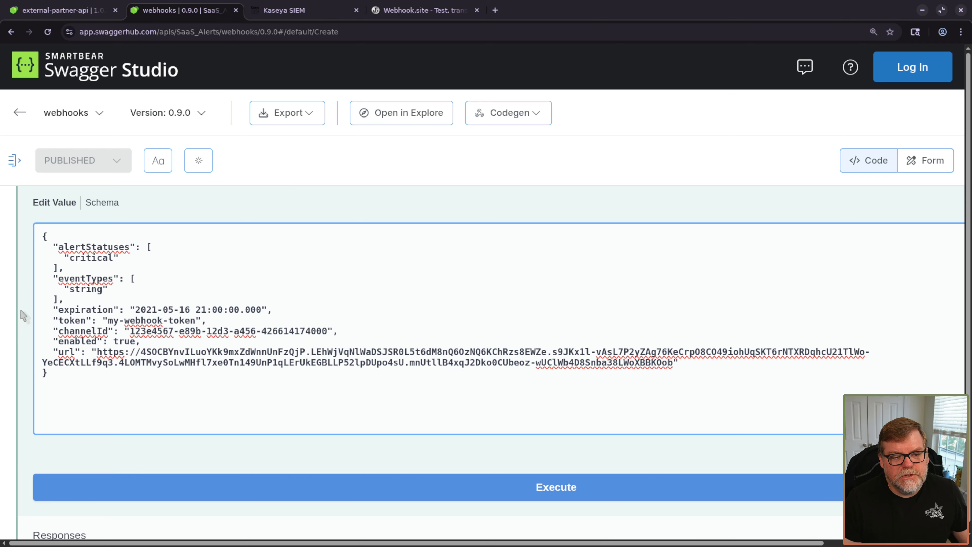
# - Run the GET /misc/alertTypes request to list the available event types
pyautogui.hotkey('ctrl', '-')
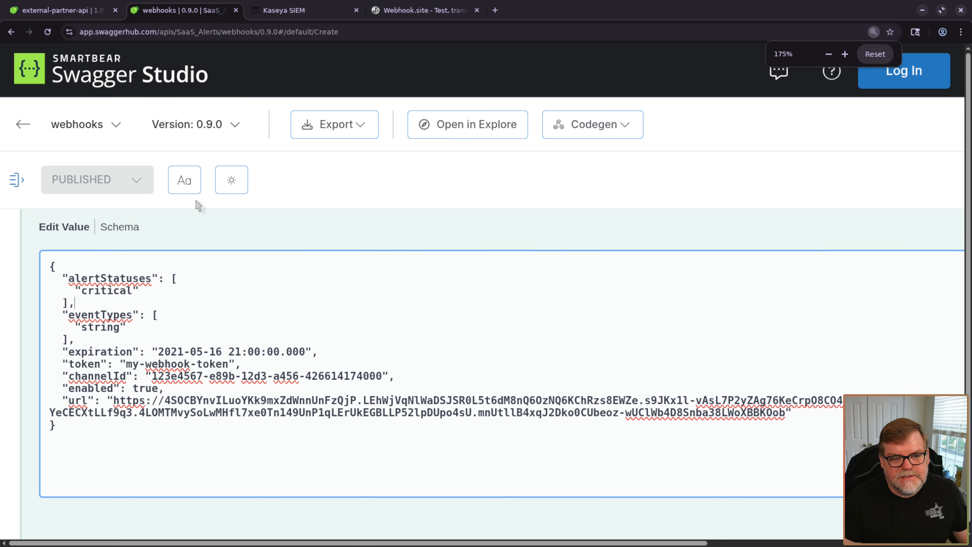
pyautogui.hotkey('ctrl', '-')
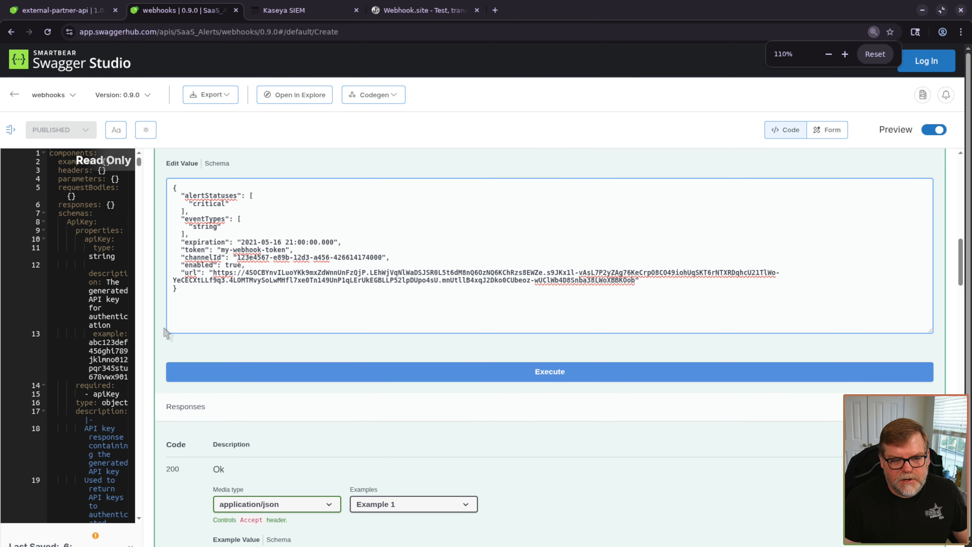
pyautogui.scroll(5, 162, 337)
pyautogui.scroll(5, 160, 344)
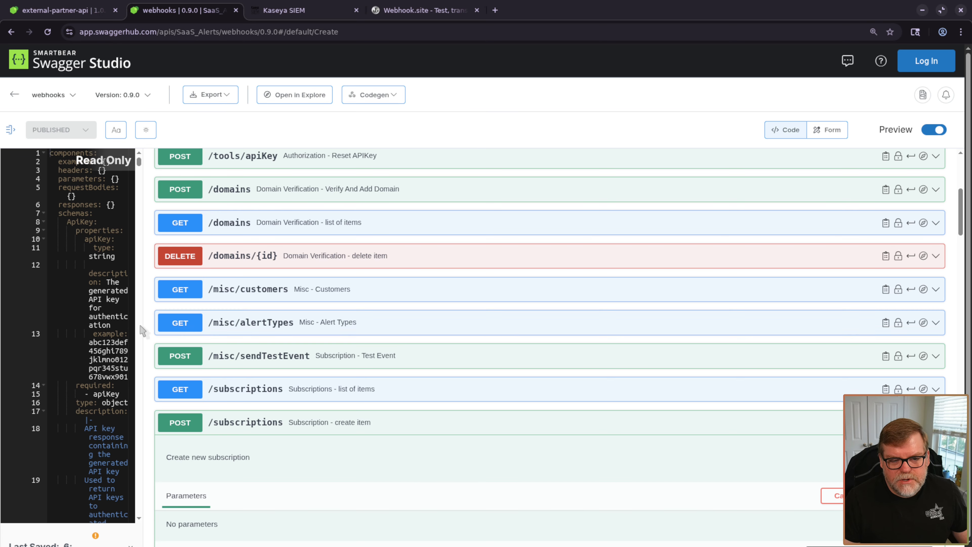
pyautogui.click(276, 326)
pyautogui.scroll(-3, 324, 322)
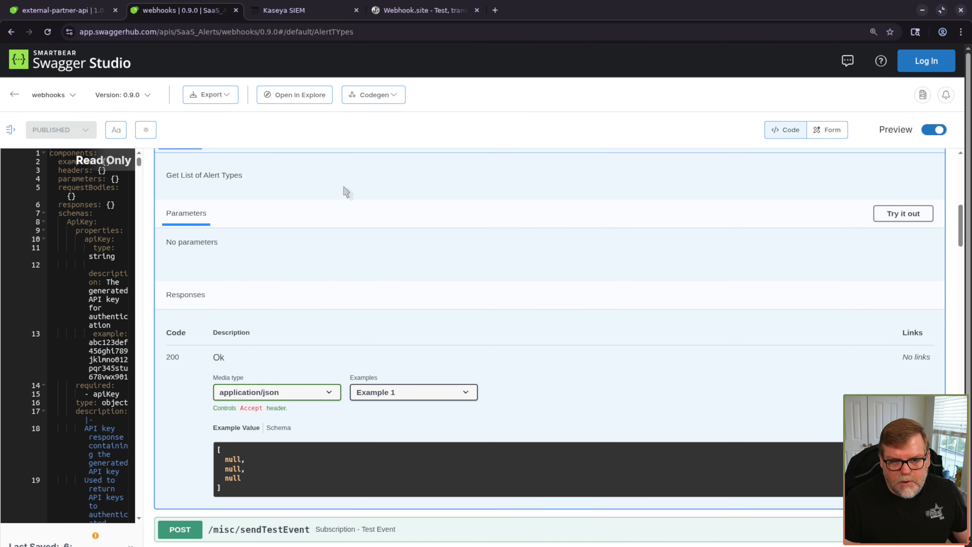
pyautogui.scroll(2, 346, 193)
pyautogui.click(915, 335)
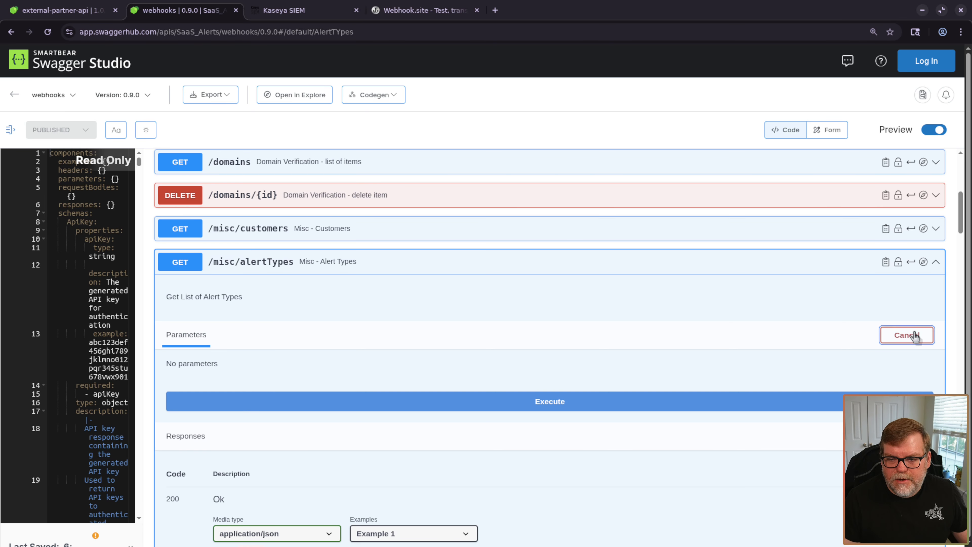
pyautogui.click(443, 404)
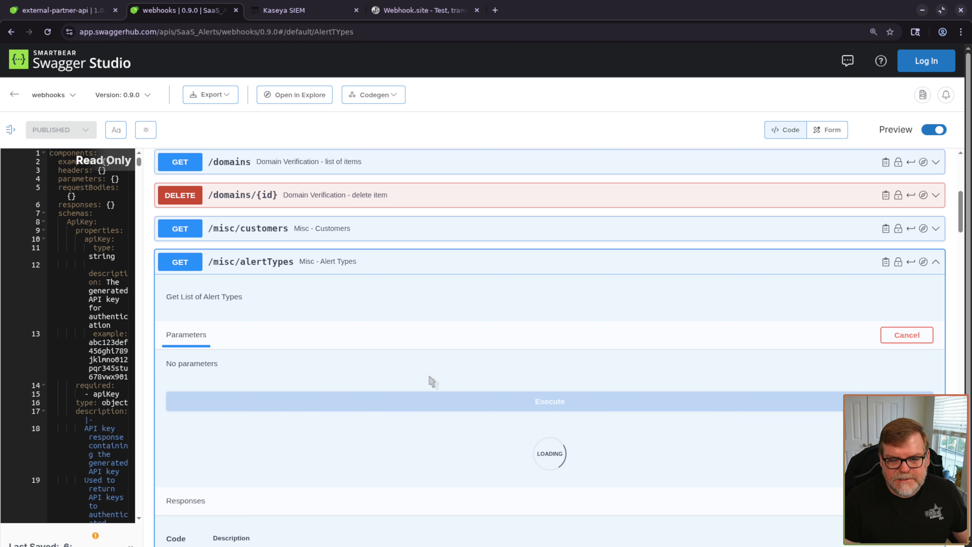
# - Read through the alert types response and return to the POST /subscriptions body
pyautogui.scroll(-5, 446, 360)
pyautogui.scroll(-9, 449, 345)
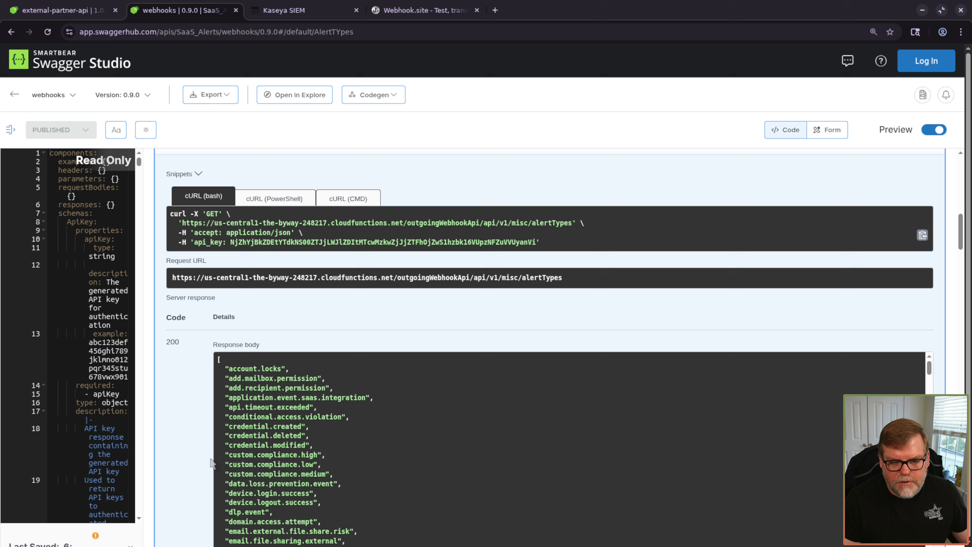
pyautogui.scroll(-10, 325, 269)
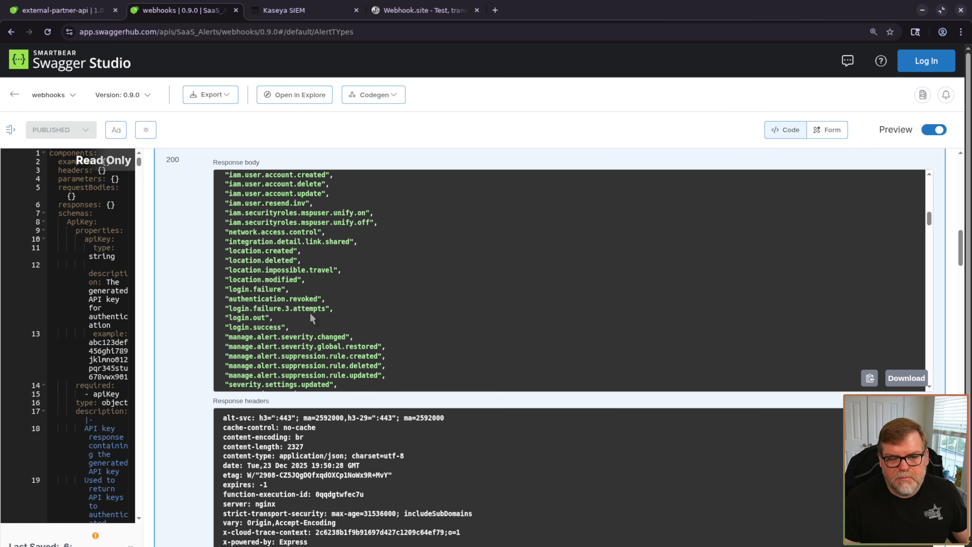
pyautogui.scroll(-10, 311, 318)
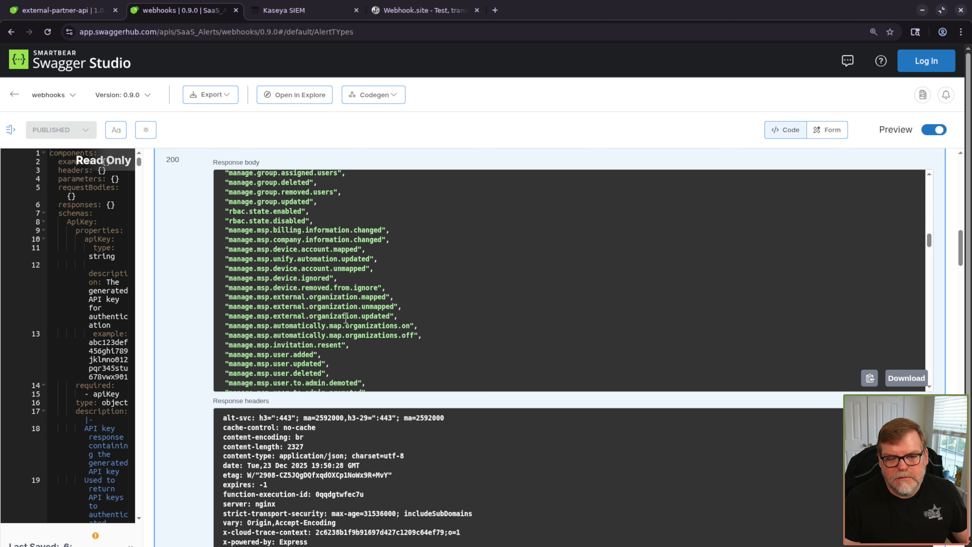
pyautogui.scroll(-5, 346, 319)
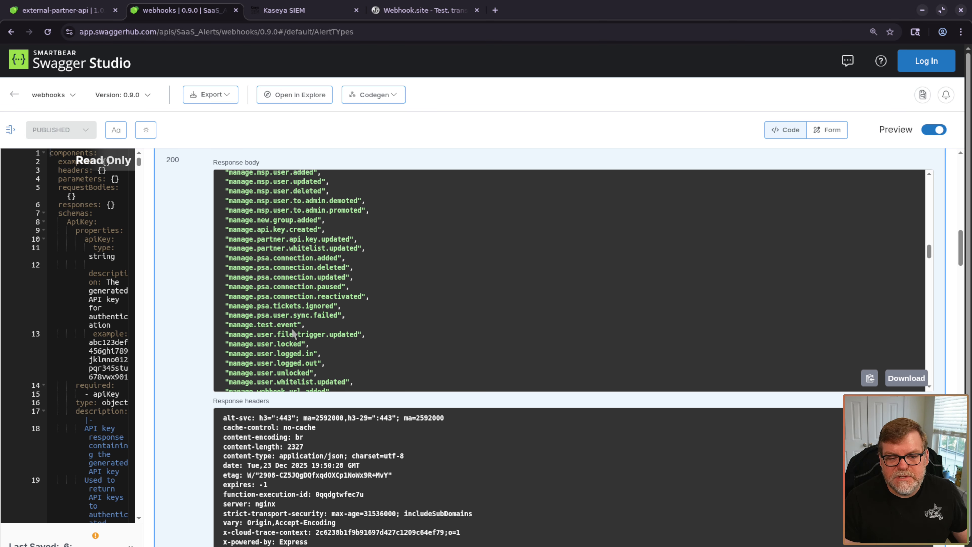
pyautogui.scroll(-6, 293, 332)
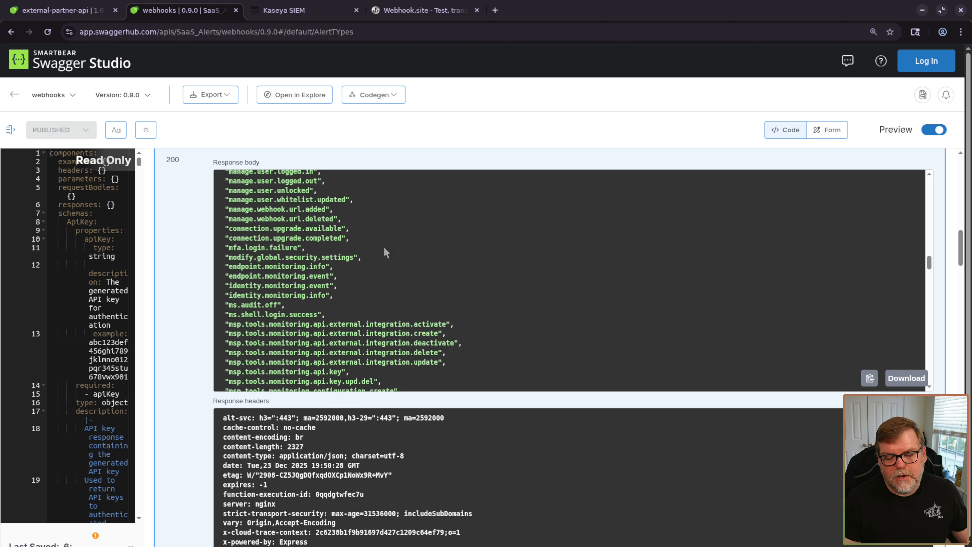
pyautogui.scroll(-5, 230, 302)
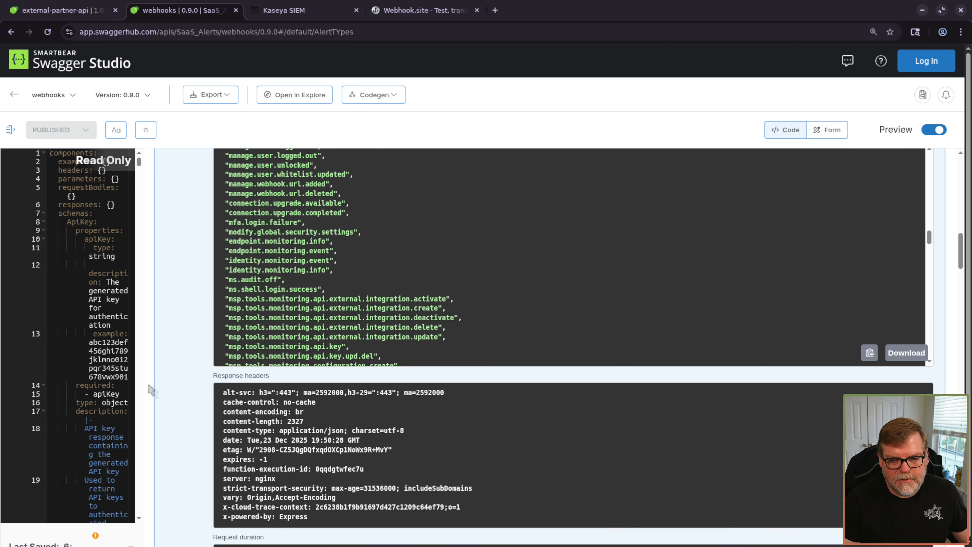
pyautogui.scroll(-10, 184, 325)
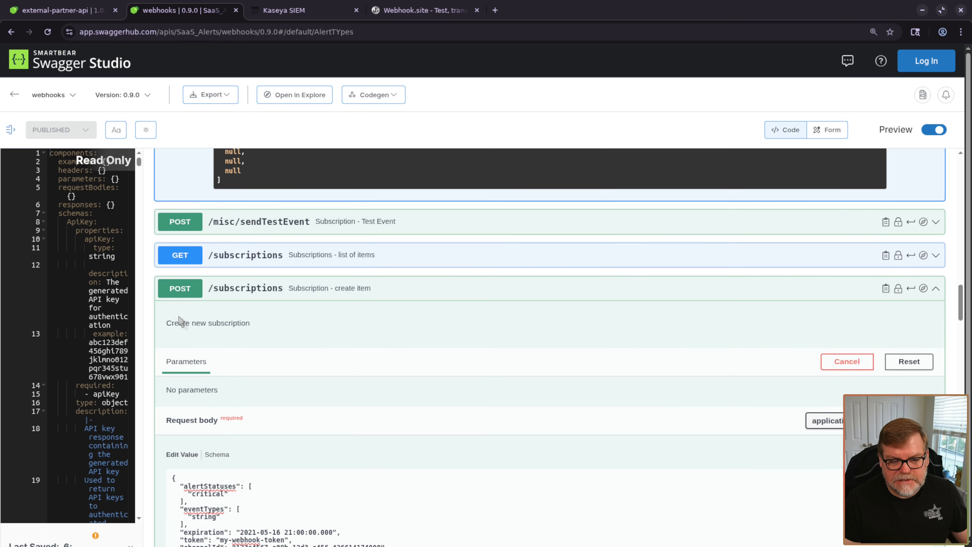
pyautogui.scroll(-5, 161, 390)
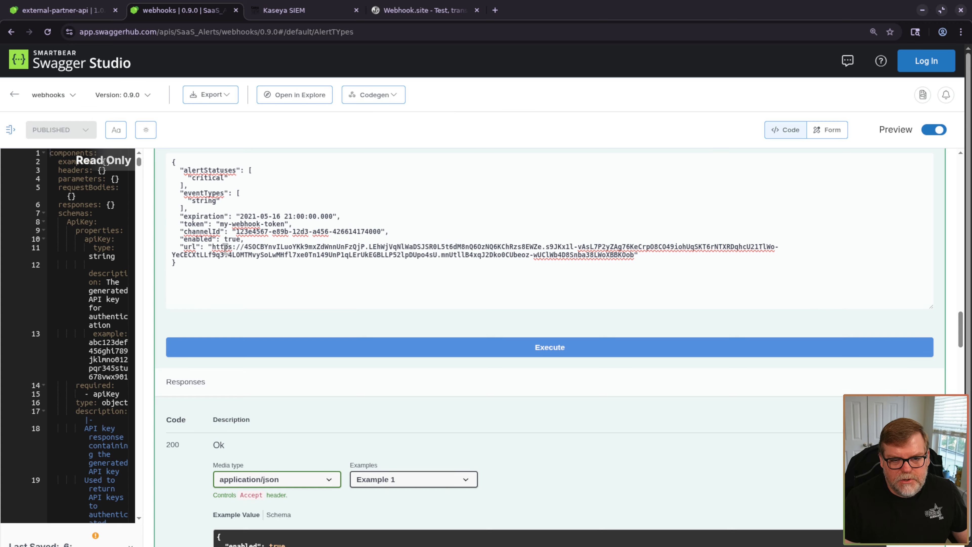
pyautogui.scroll(2, 161, 390)
pyautogui.scroll(2, 161, 390)
pyautogui.hotkey('ctrl', '+')
pyautogui.hotkey('ctrl', '+')
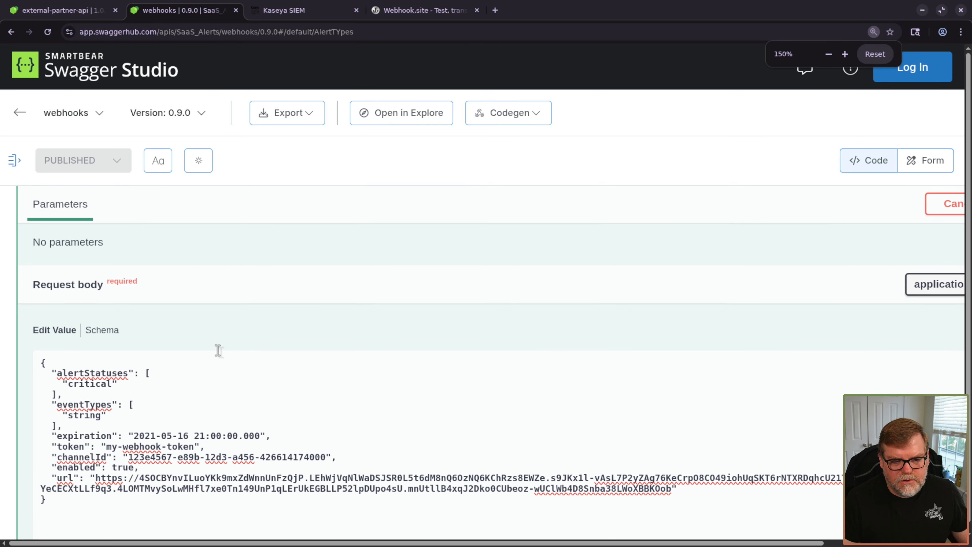
# - Delete the eventTypes block and its leftover blank line from the request body
pyautogui.scroll(-8, 194, 413)
pyautogui.scroll(5, 211, 256)
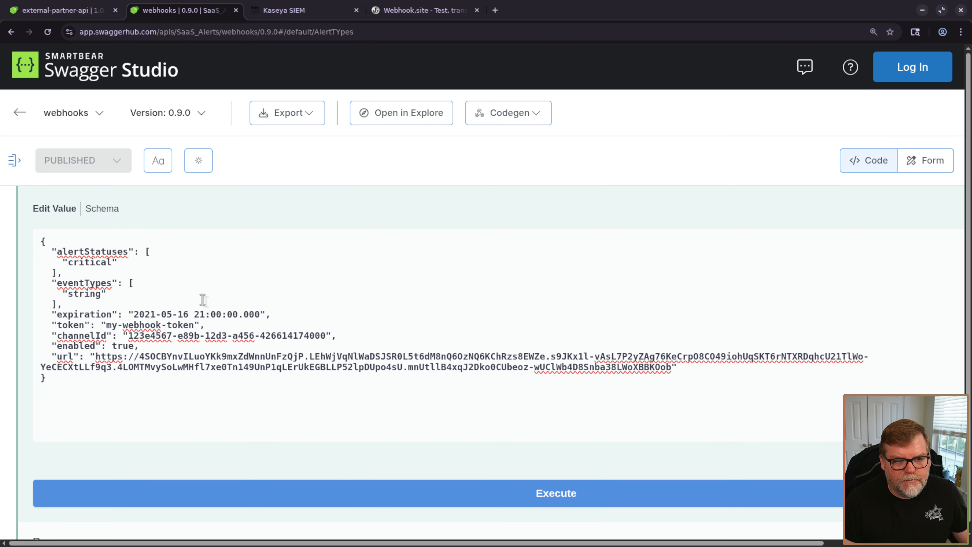
pyautogui.click(67, 303)
pyautogui.moveTo(68, 303); pyautogui.dragTo(15, 287)
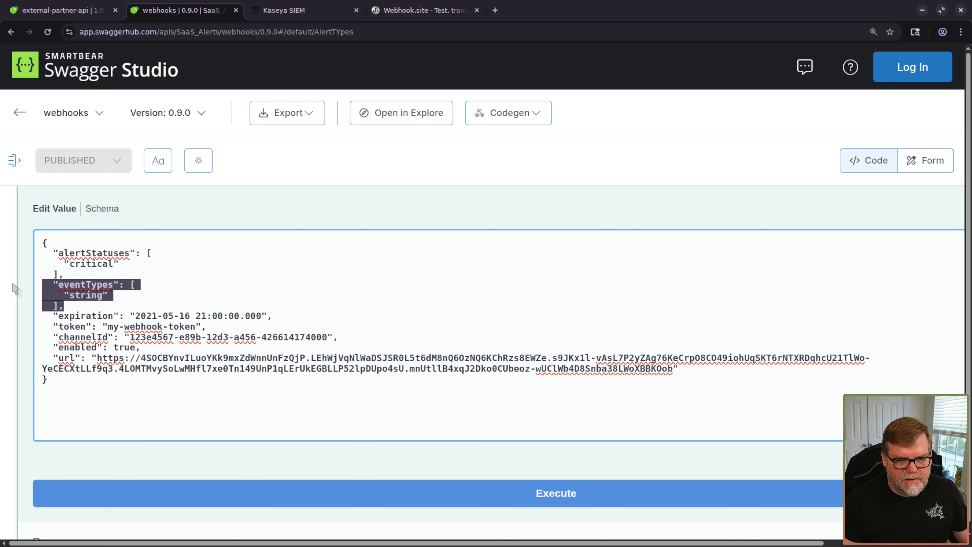
pyautogui.press('BackSpace')
pyautogui.press('Delete')
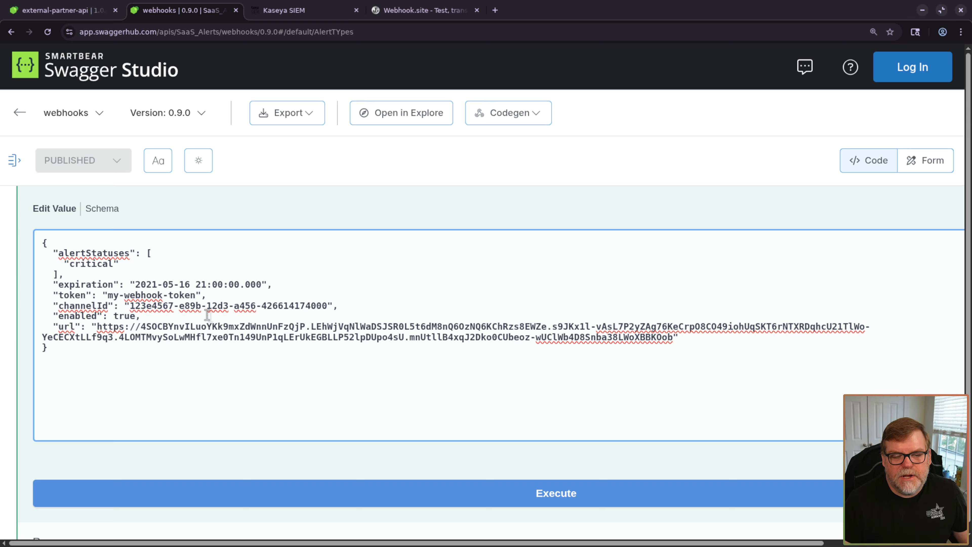
pyautogui.moveTo(146, 285); pyautogui.dragTo(153, 287)
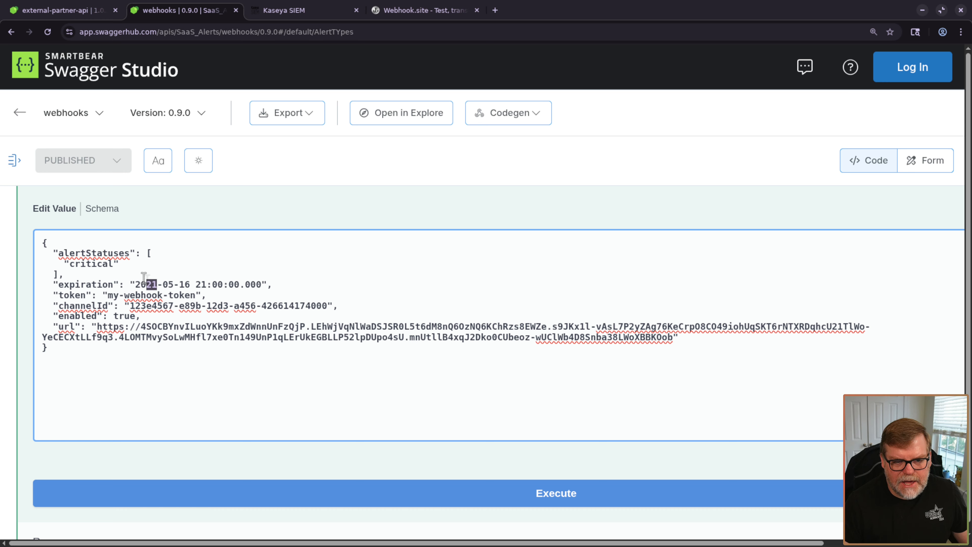
pyautogui.write('30')
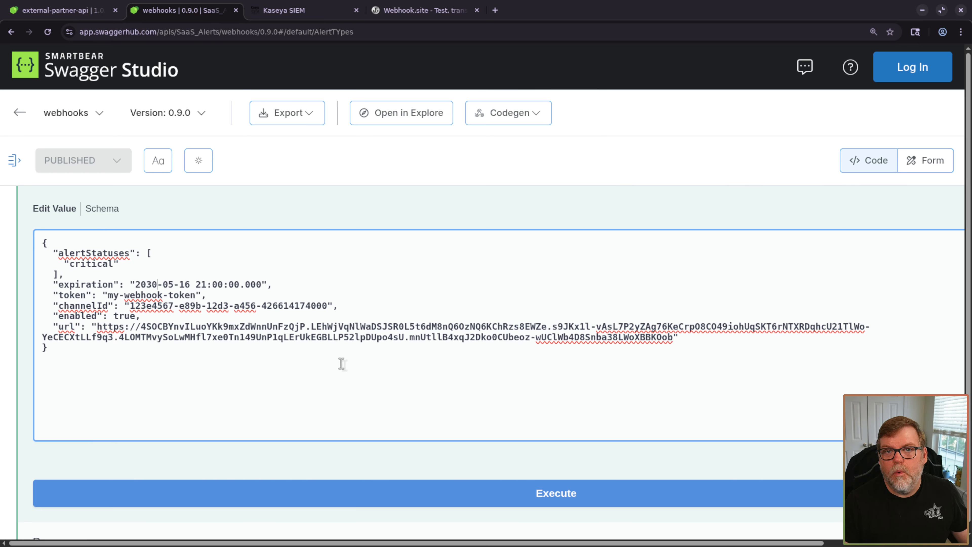
pyautogui.click(494, 9)
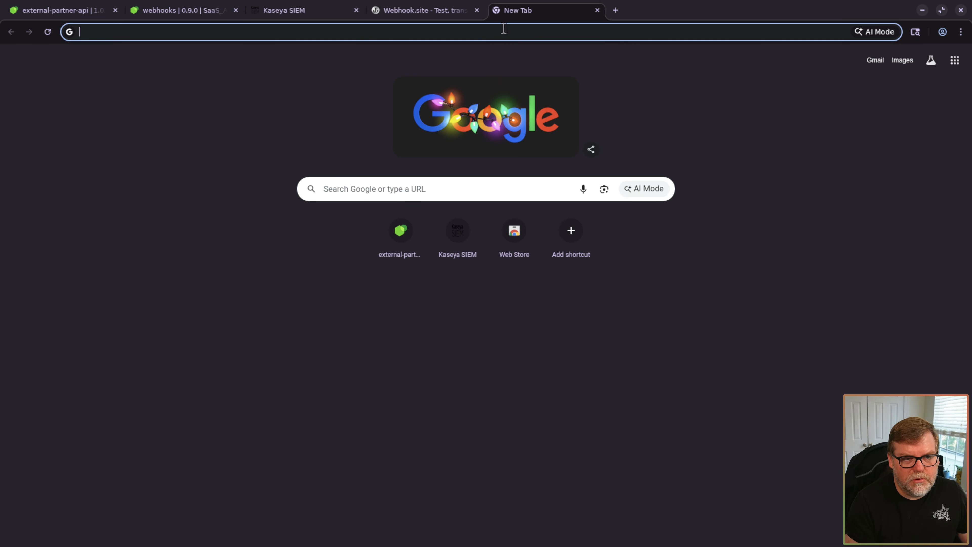
# - Search Google for 'guid generator' and open the guidgenerator.com site
pyautogui.write('guid')
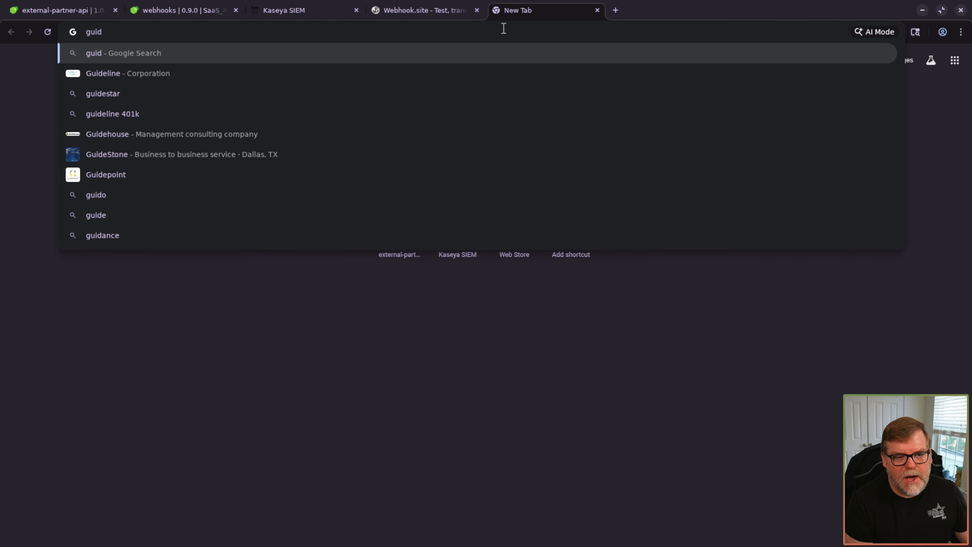
pyautogui.write(' generator')
pyautogui.press('Return')
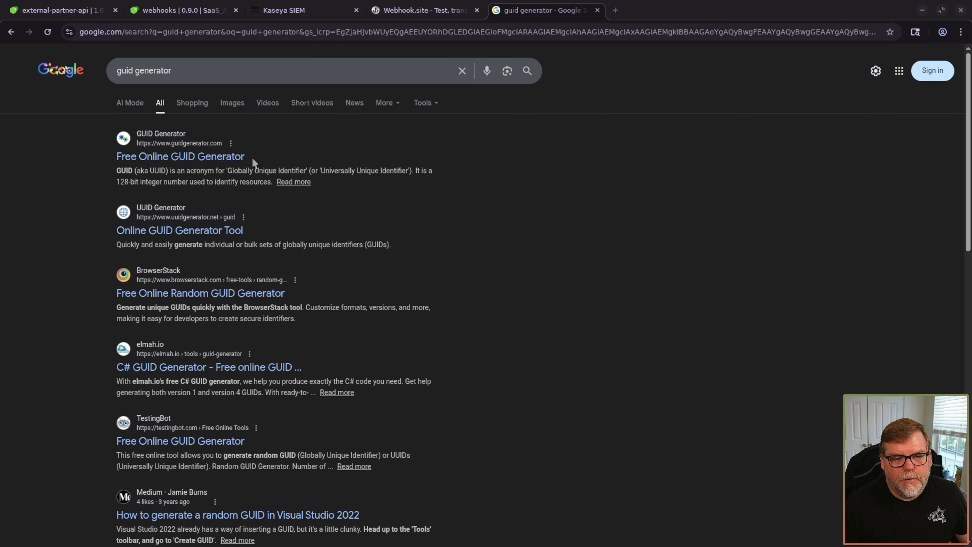
pyautogui.click(239, 157)
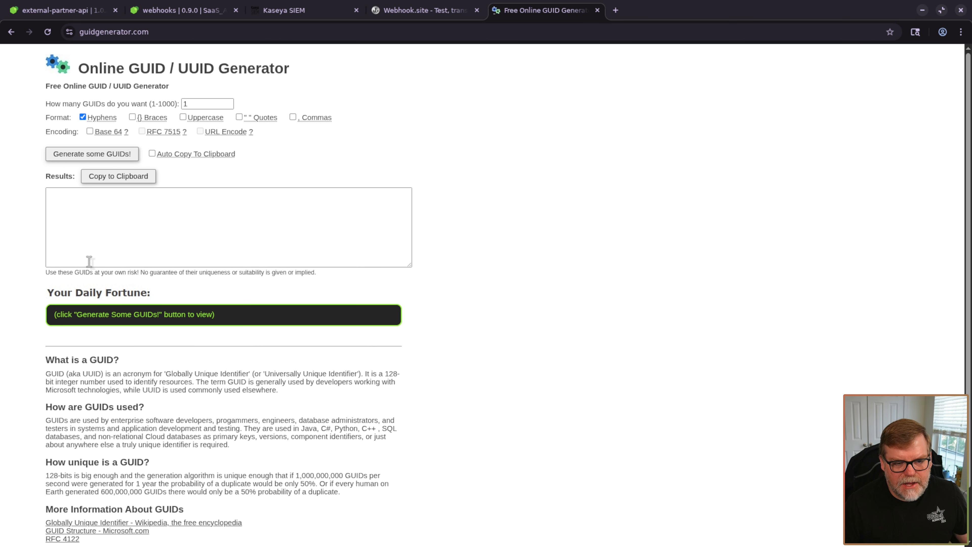
# - Generate a new GUID on guidgenerator.com and select it for copying
pyautogui.click(89, 154)
pyautogui.moveTo(239, 195); pyautogui.dragTo(46, 193)
pyautogui.hotkey('ctrl', 'c')
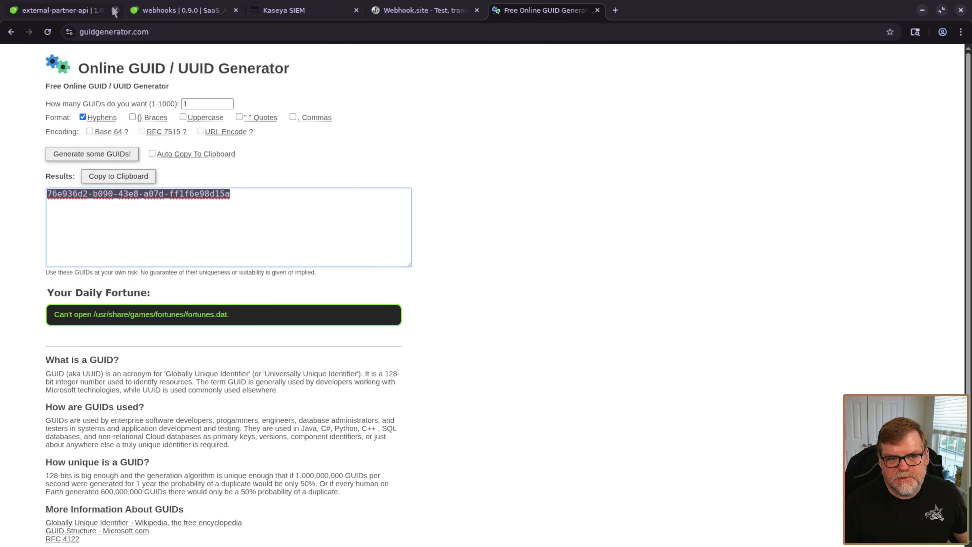
pyautogui.click(147, 11)
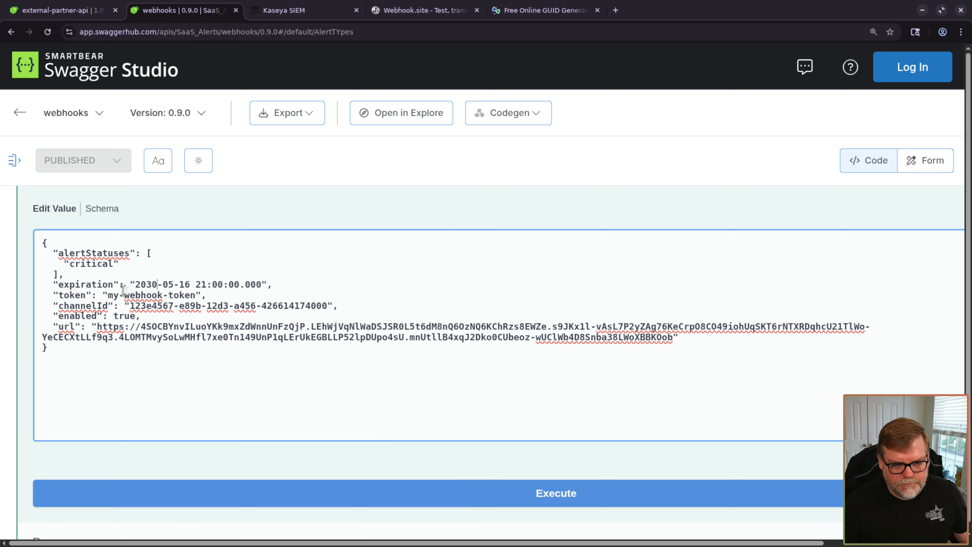
# - Paste the generated GUID over both the token and channelId values
pyautogui.moveTo(108, 295); pyautogui.dragTo(193, 295)
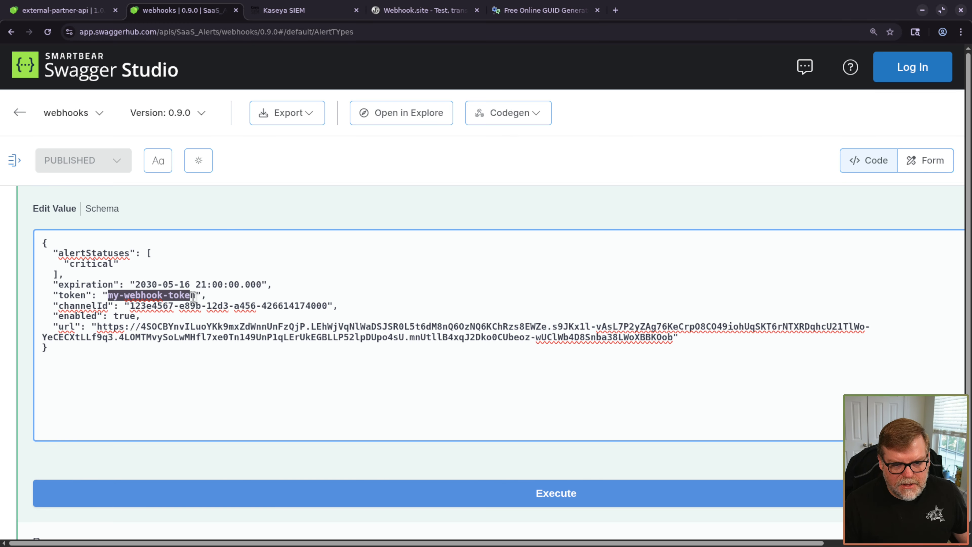
pyautogui.hotkey('ctrl', 'v')
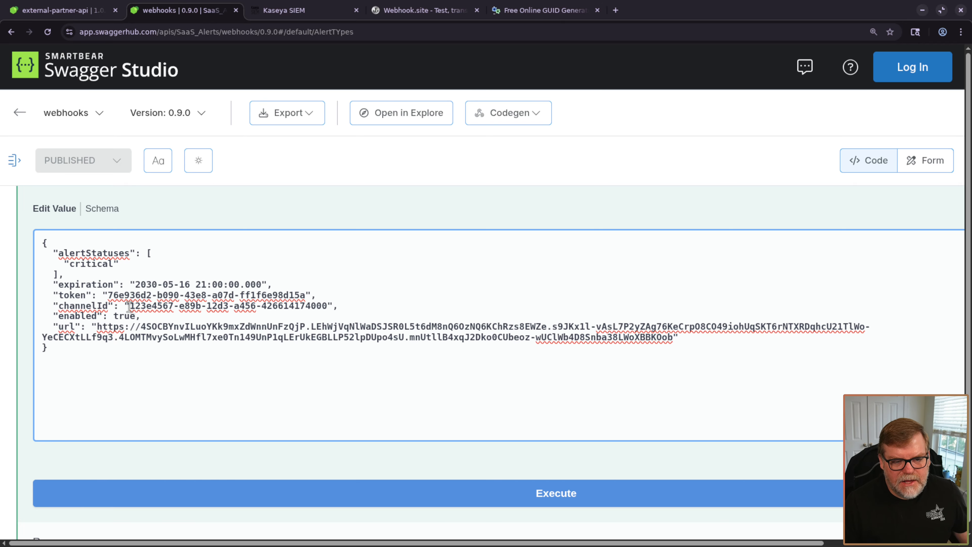
pyautogui.moveTo(130, 306); pyautogui.dragTo(328, 306)
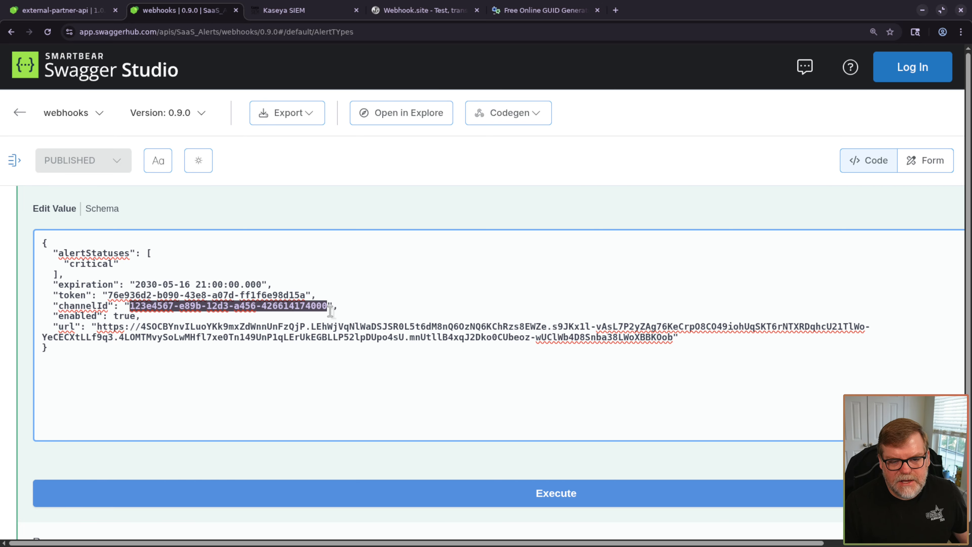
pyautogui.hotkey('ctrl', 'v')
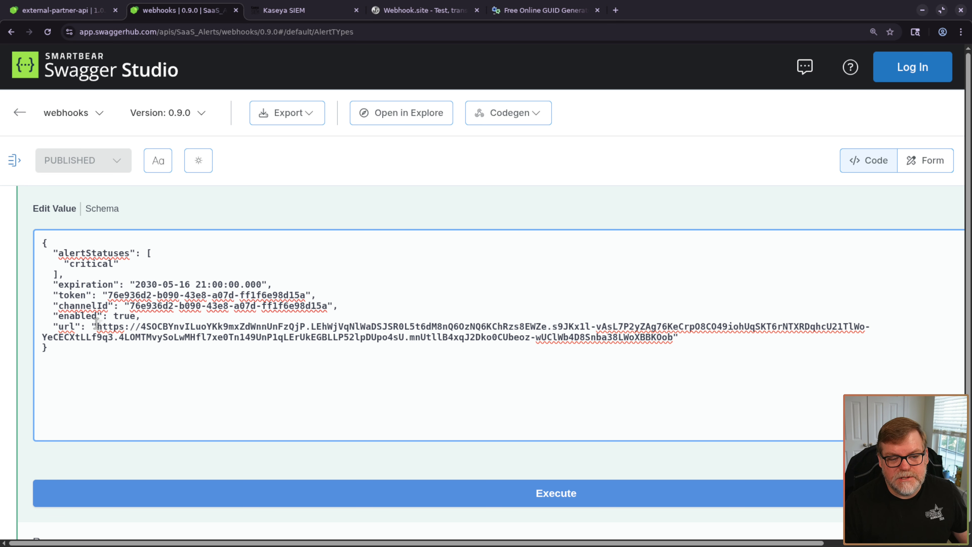
# - Replace the url value with the Webhook.site inbox URL copied from its tab
pyautogui.moveTo(96, 325); pyautogui.dragTo(669, 338)
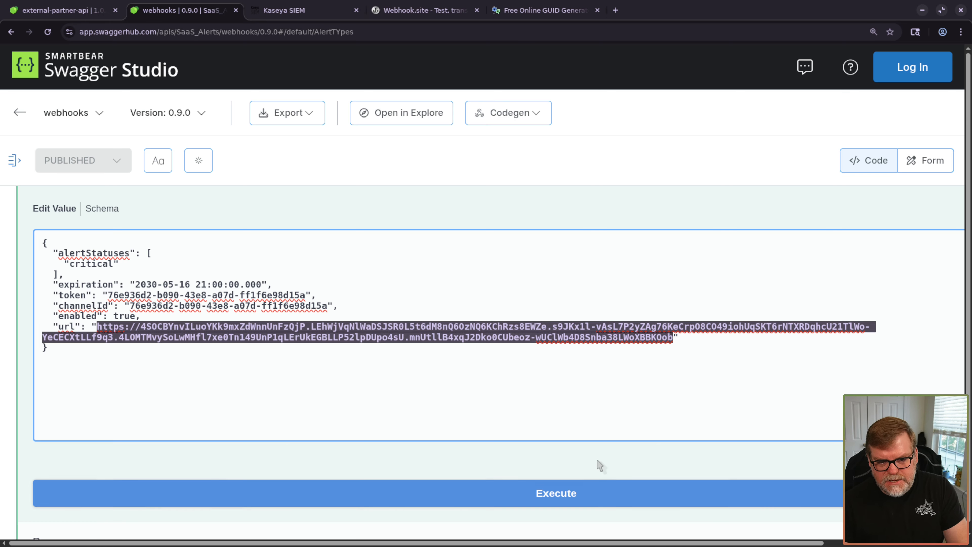
pyautogui.press('BackSpace')
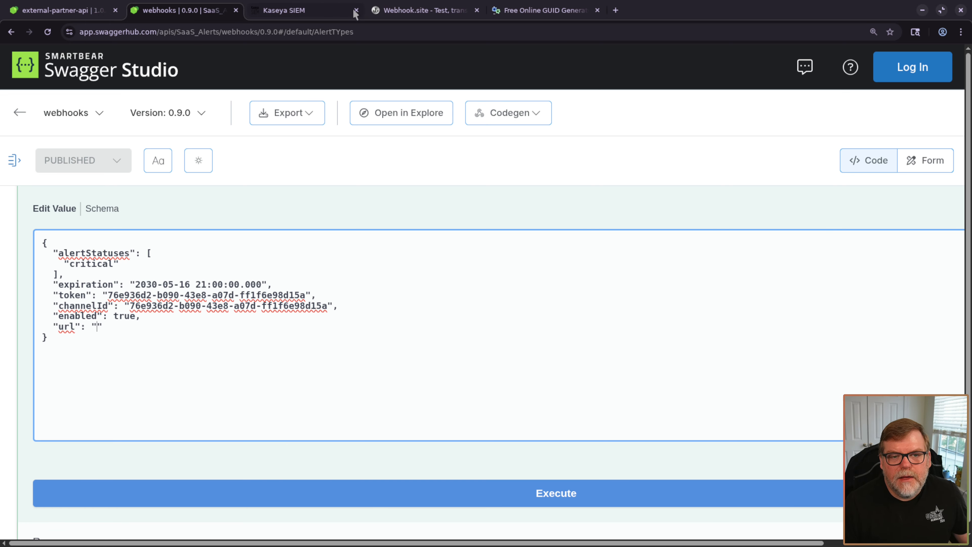
pyautogui.click(437, 10)
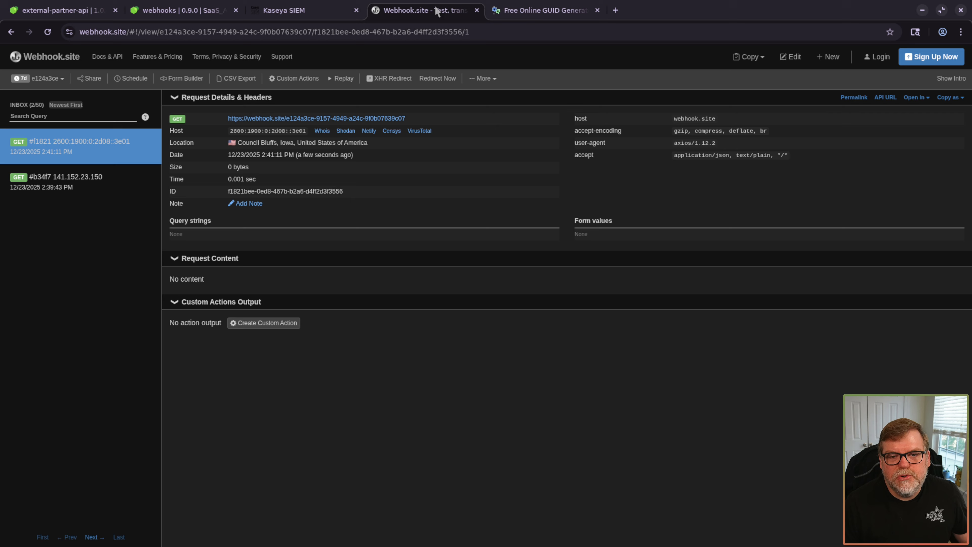
pyautogui.rightClick(290, 118)
pyautogui.click(335, 217)
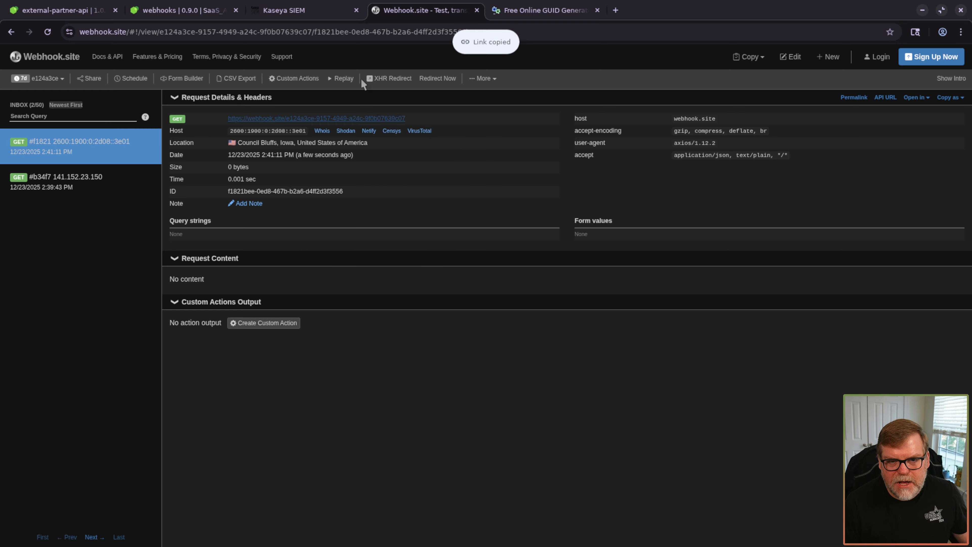
pyautogui.click(181, 14)
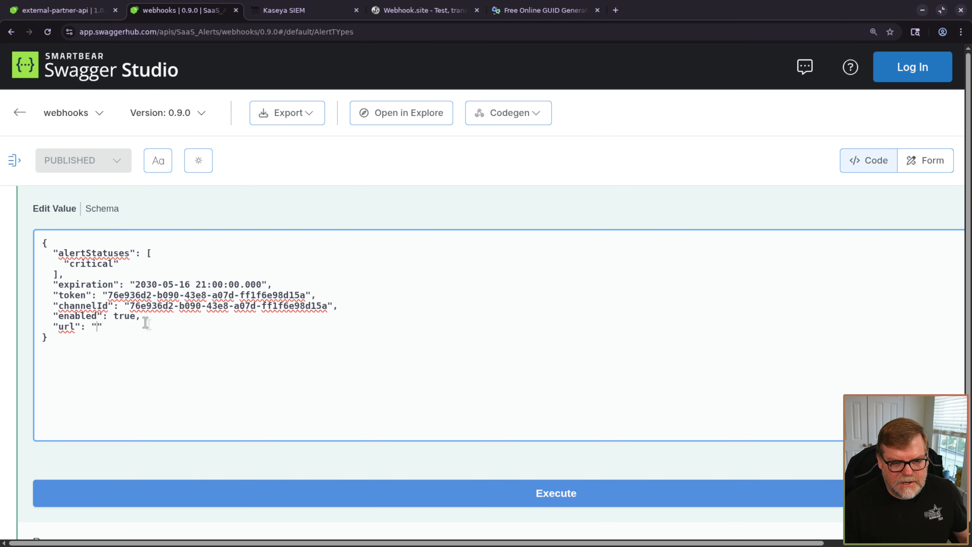
pyautogui.hotkey('ctrl', 'v')
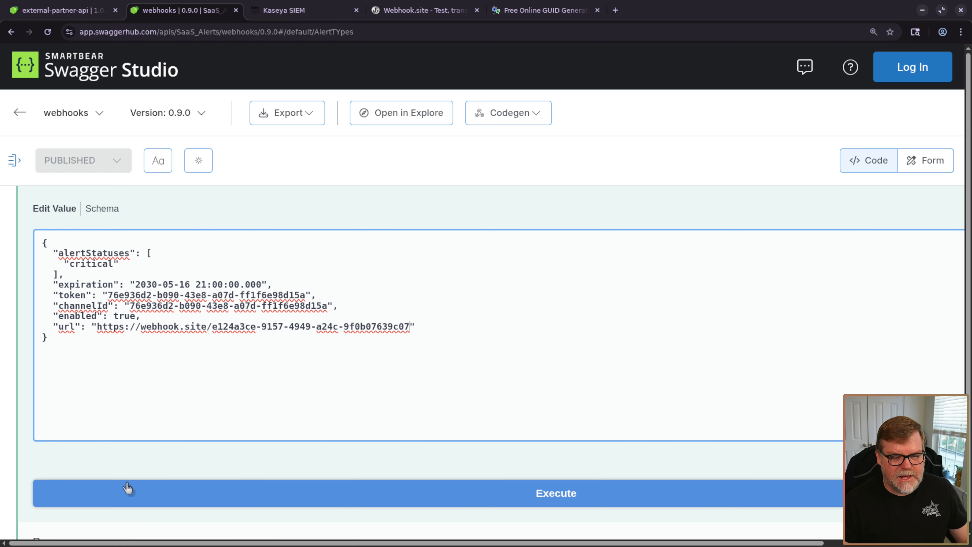
# - Execute POST /subscriptions and read the 200 response confirming the critical-alerts subscription
pyautogui.hotkey('ctrl', '-')
pyautogui.hotkey('ctrl', '-')
pyautogui.hotkey('ctrl', '-')
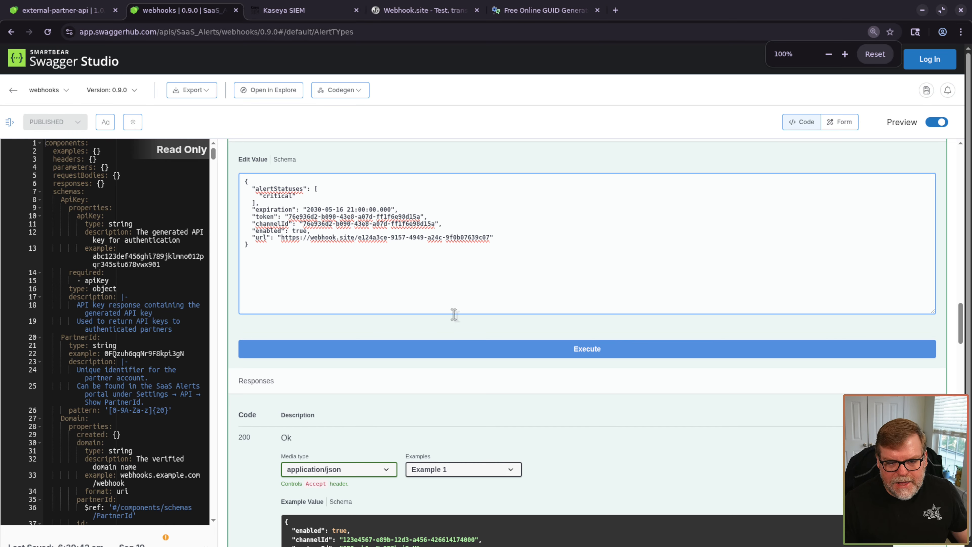
pyautogui.click(425, 347)
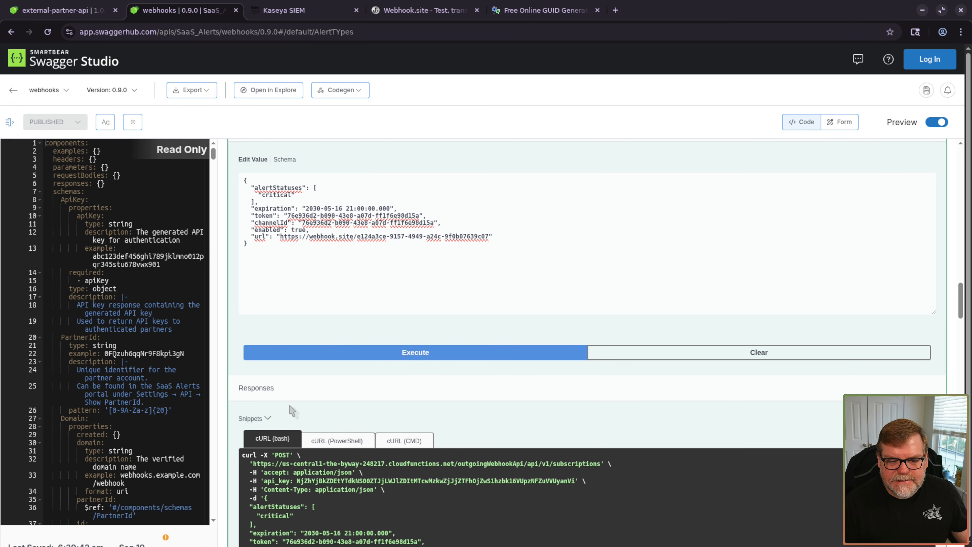
pyautogui.scroll(-5, 279, 461)
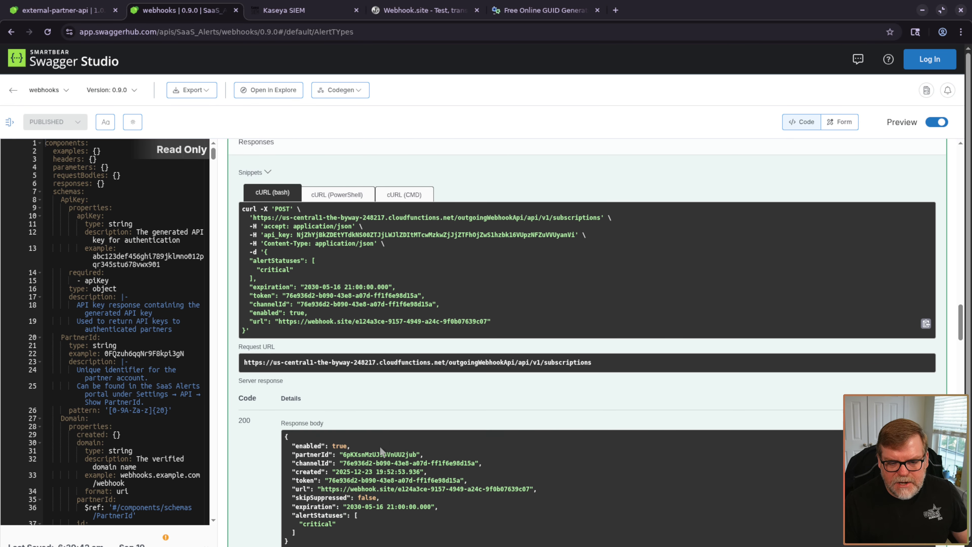
pyautogui.scroll(-3, 251, 461)
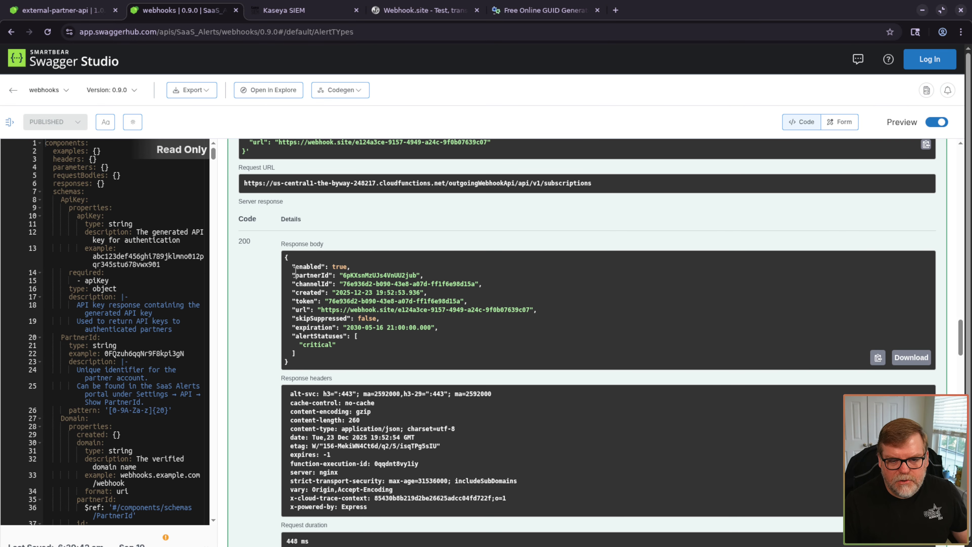
pyautogui.hotkey('ctrl', '+')
pyautogui.hotkey('ctrl', '+')
pyautogui.hotkey('ctrl', '+')
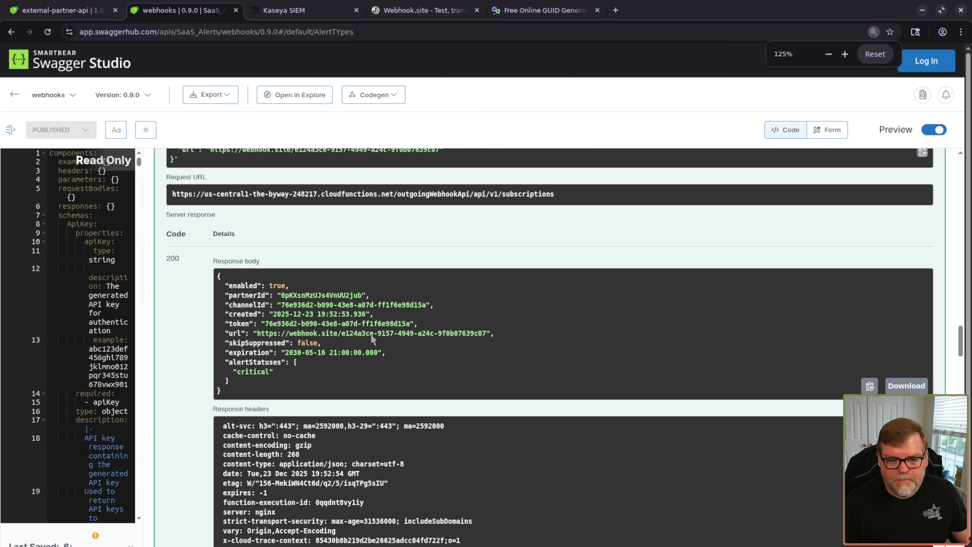
pyautogui.scroll(-2, 267, 334)
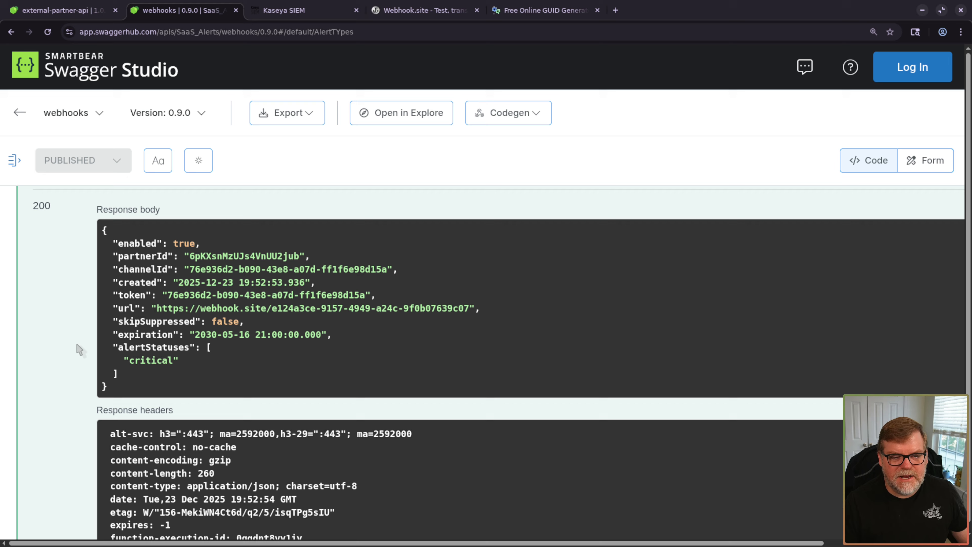
pyautogui.hotkey('ctrl', '-')
pyautogui.hotkey('ctrl', '-')
pyautogui.hotkey('ctrl', '-')
pyautogui.scroll(3, 267, 345)
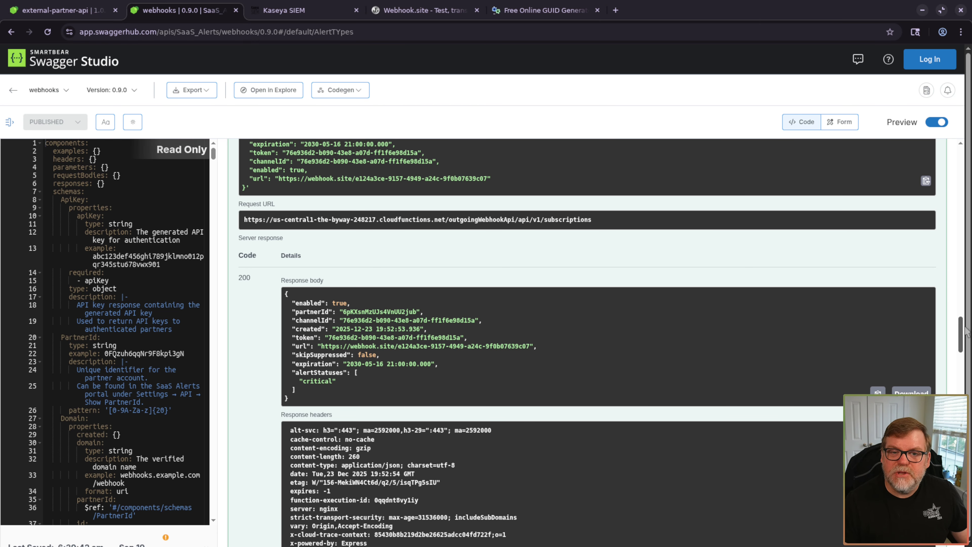
pyautogui.moveTo(965, 330); pyautogui.dragTo(961, 187)
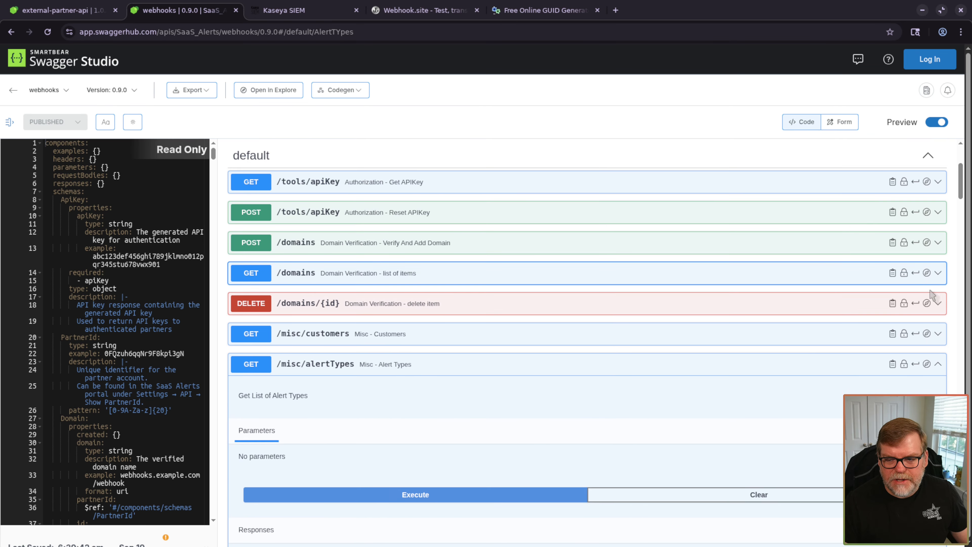
# - Collapse the other endpoints, run GET /subscriptions, and check the single returned Webhook.site subscription
pyautogui.click(936, 368)
pyautogui.scroll(-6, 497, 307)
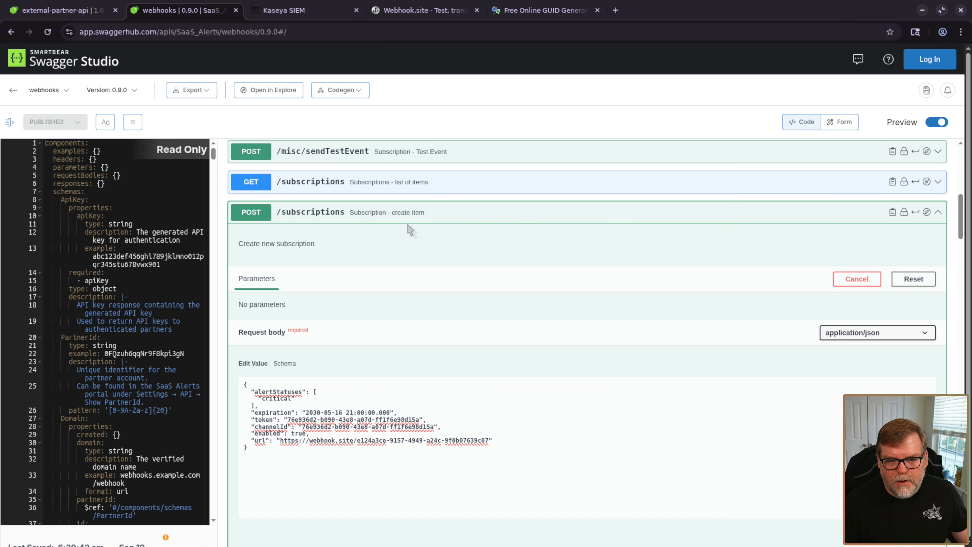
pyautogui.click(427, 213)
pyautogui.click(373, 185)
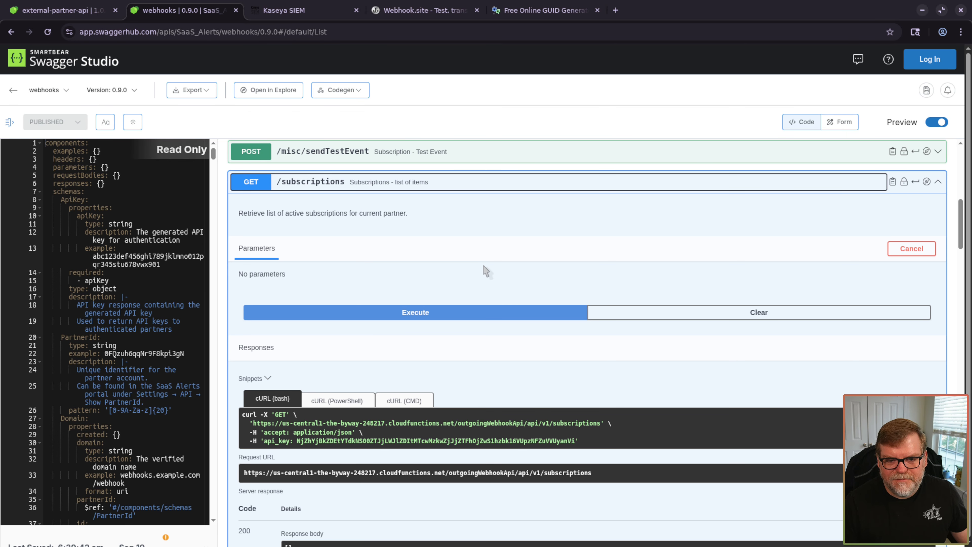
pyautogui.click(403, 315)
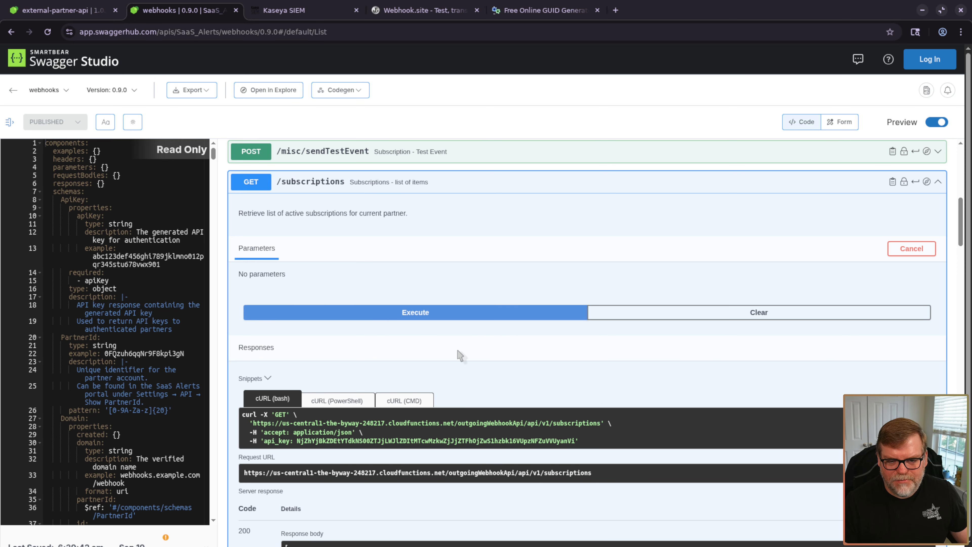
pyautogui.scroll(-7, 461, 328)
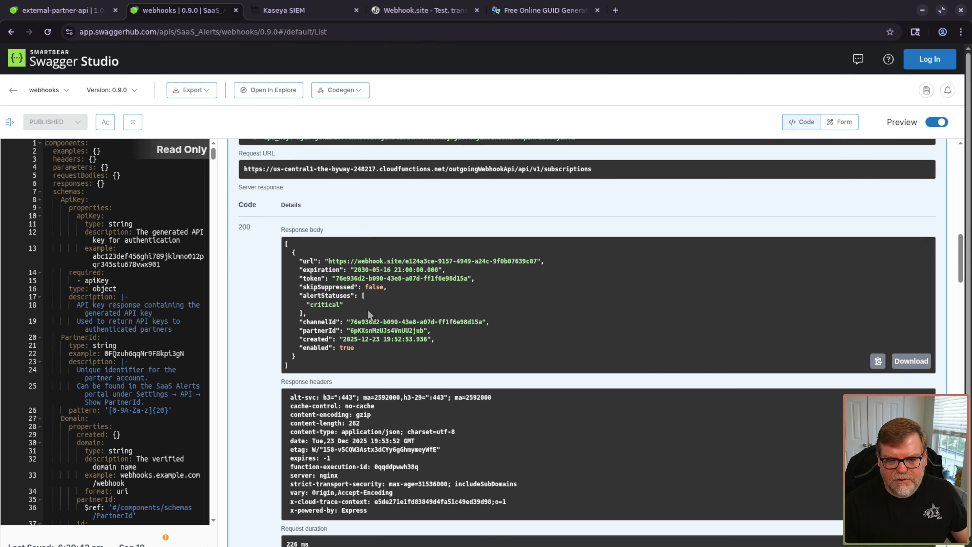
pyautogui.hotkey('ctrl', '+')
pyautogui.hotkey('ctrl', '+')
pyautogui.scroll(-3, 354, 334)
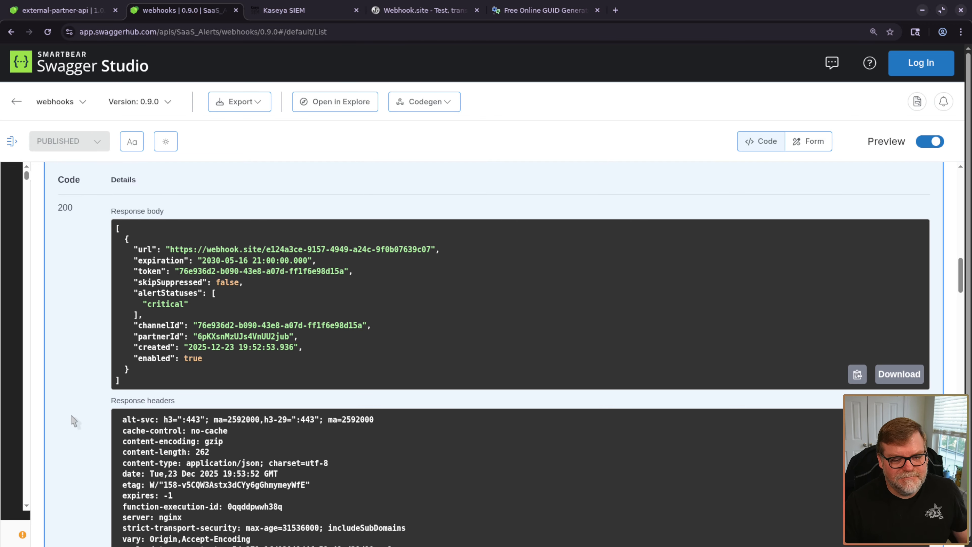
pyautogui.hotkey('ctrl', '-')
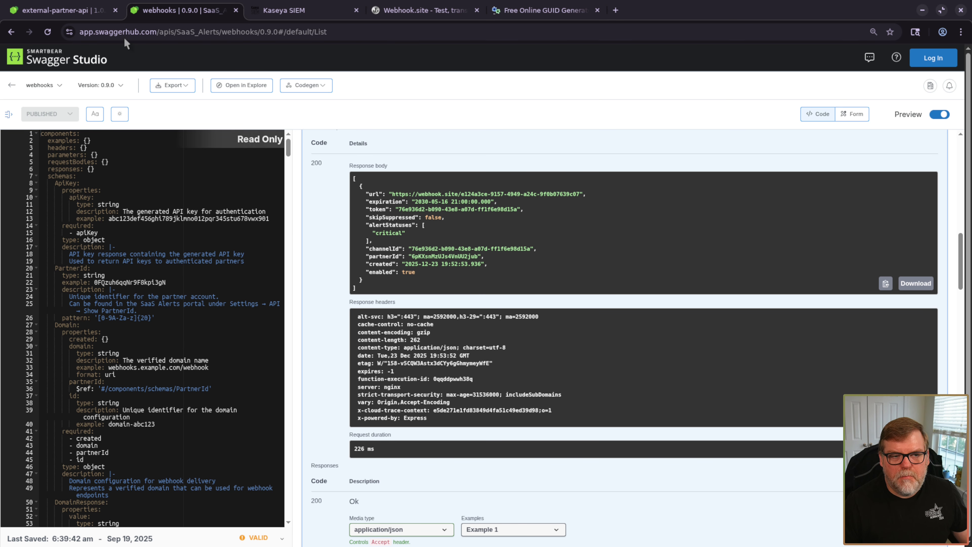
# - Open the Raw Event Webhooks API documentation from external-partner-api and widen the preview pane
pyautogui.click(71, 14)
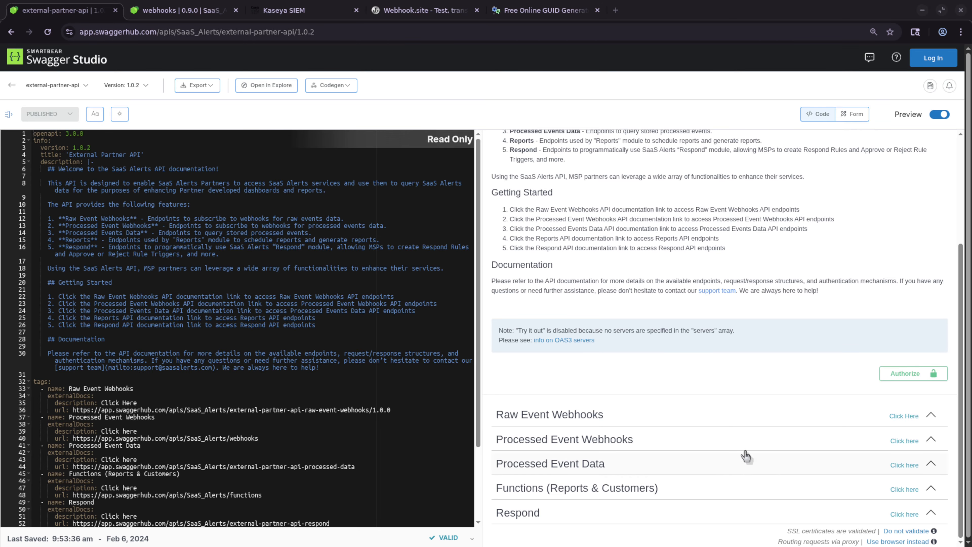
pyautogui.click(907, 417)
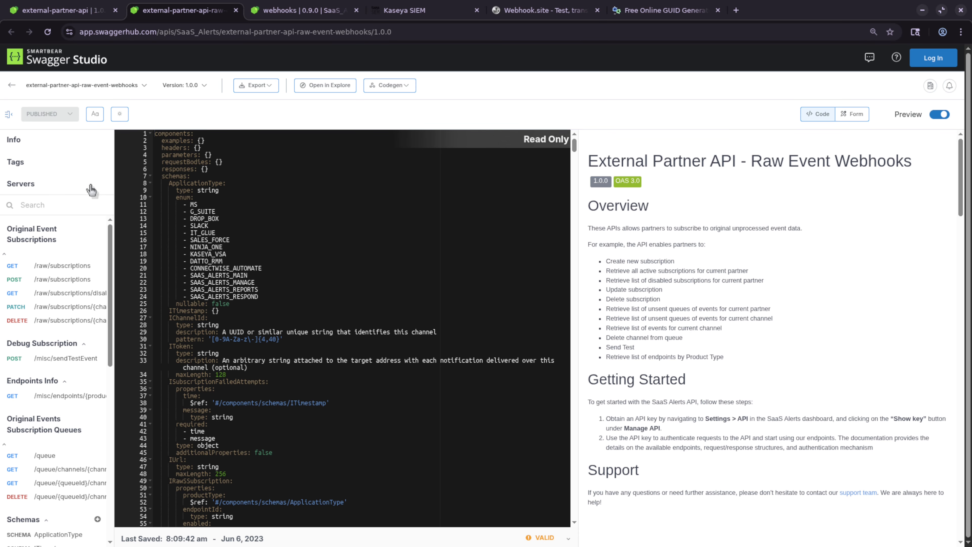
pyautogui.click(10, 115)
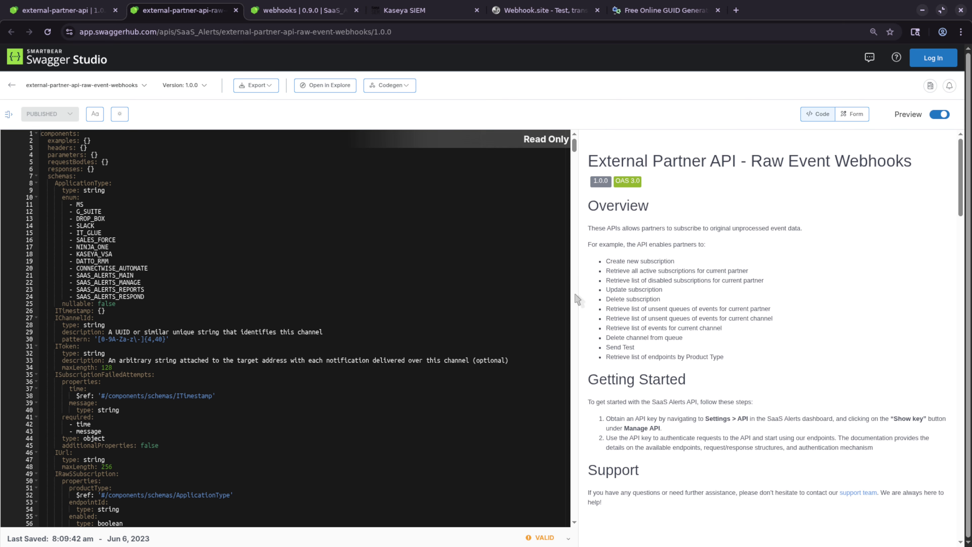
pyautogui.moveTo(576, 302); pyautogui.dragTo(292, 302)
# - Bring up the Authorize dialog listing the whApiKey and idToken authorizations
pyautogui.scroll(-8, 458, 360)
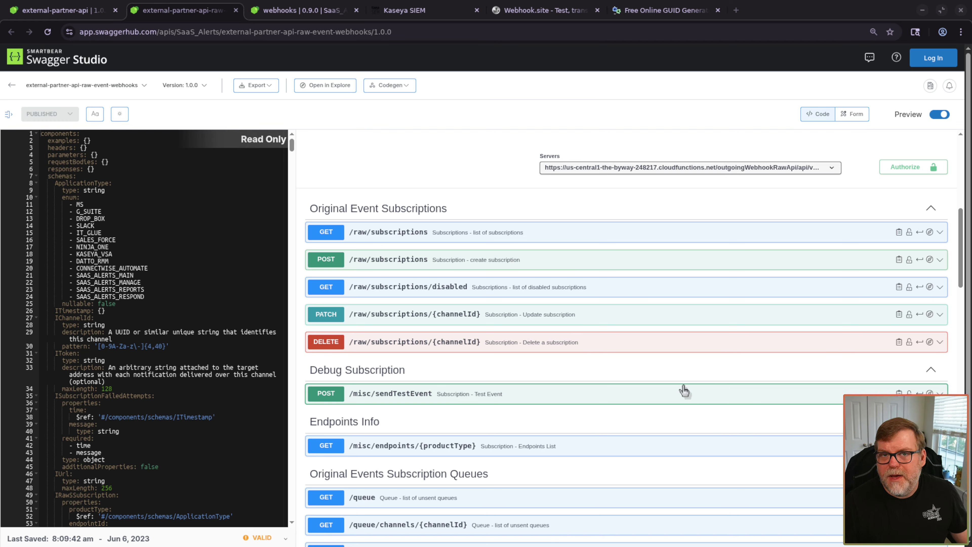
pyautogui.scroll(2, 609, 361)
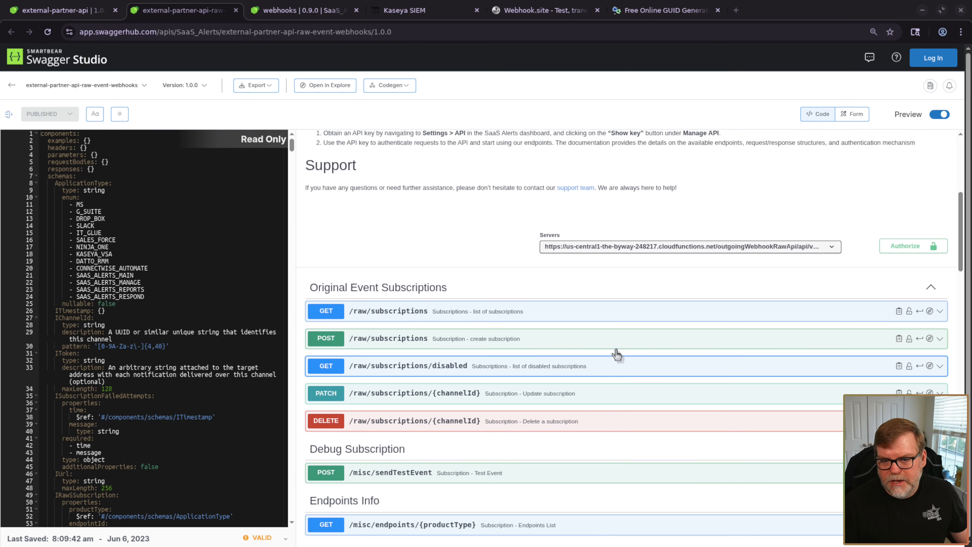
pyautogui.scroll(3, 623, 318)
pyautogui.scroll(-2, 863, 261)
pyautogui.click(905, 287)
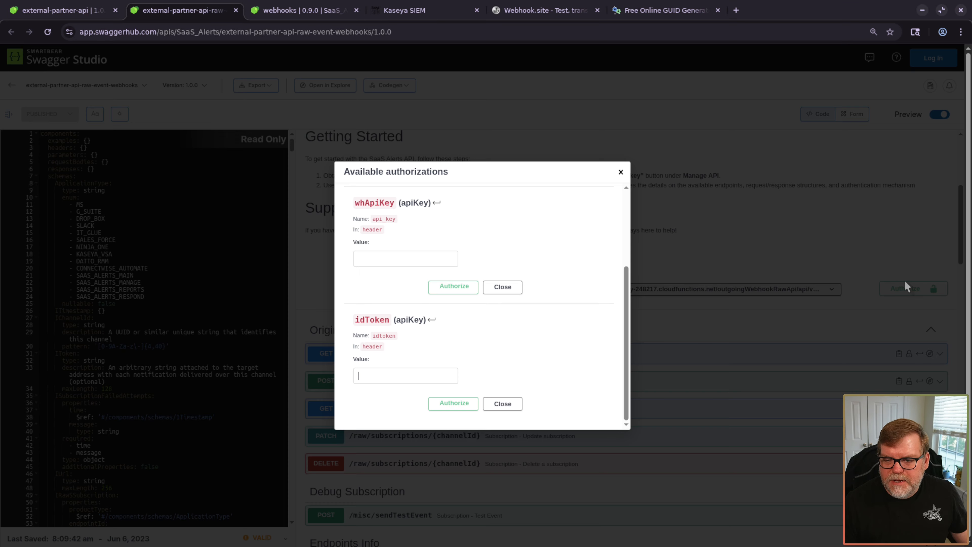
# - Authorize the Raw Event Webhooks API by entering Kaseya SIEM's partner API key as apiKey
pyautogui.click(425, 15)
pyautogui.click(43, 323)
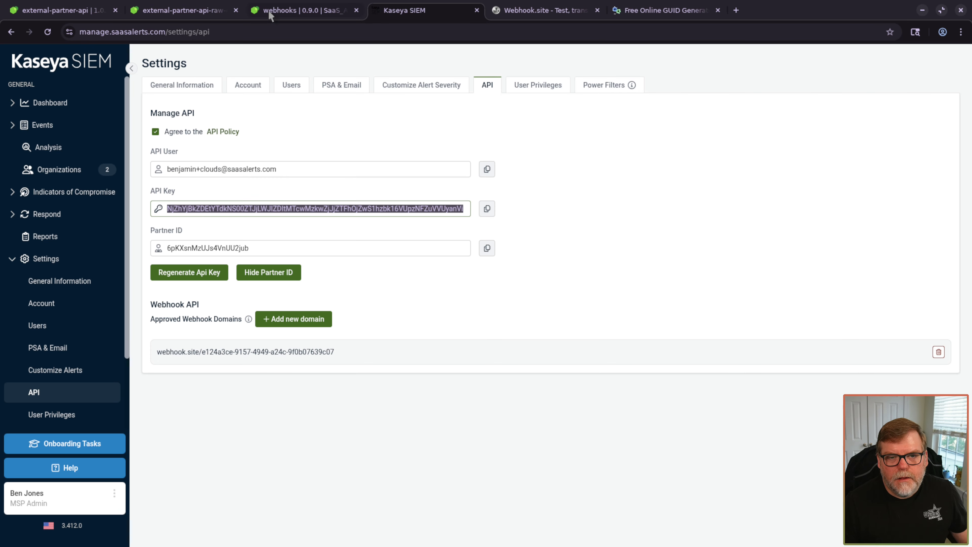
pyautogui.click(325, 16)
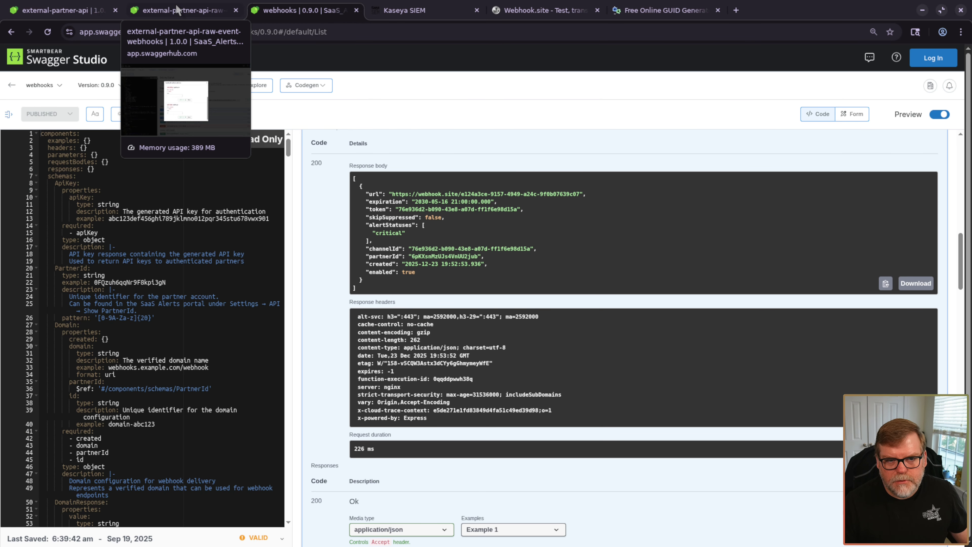
pyautogui.click(176, 10)
pyautogui.scroll(3, 412, 277)
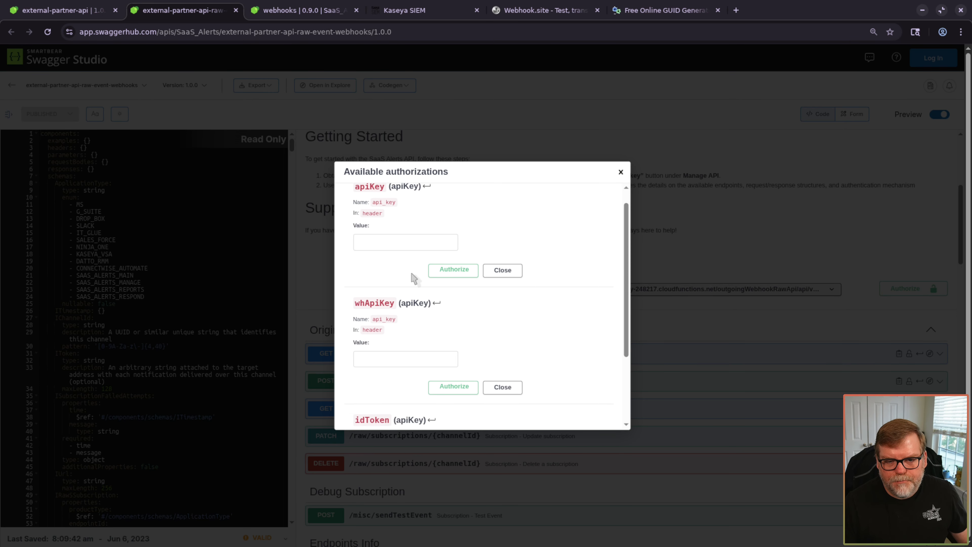
pyautogui.click(390, 261)
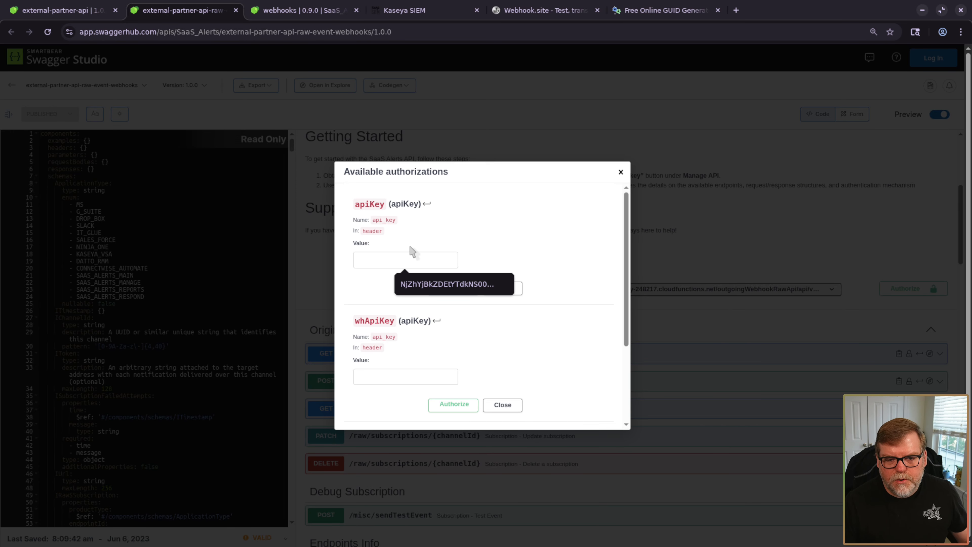
pyautogui.click(441, 278)
pyautogui.click(457, 287)
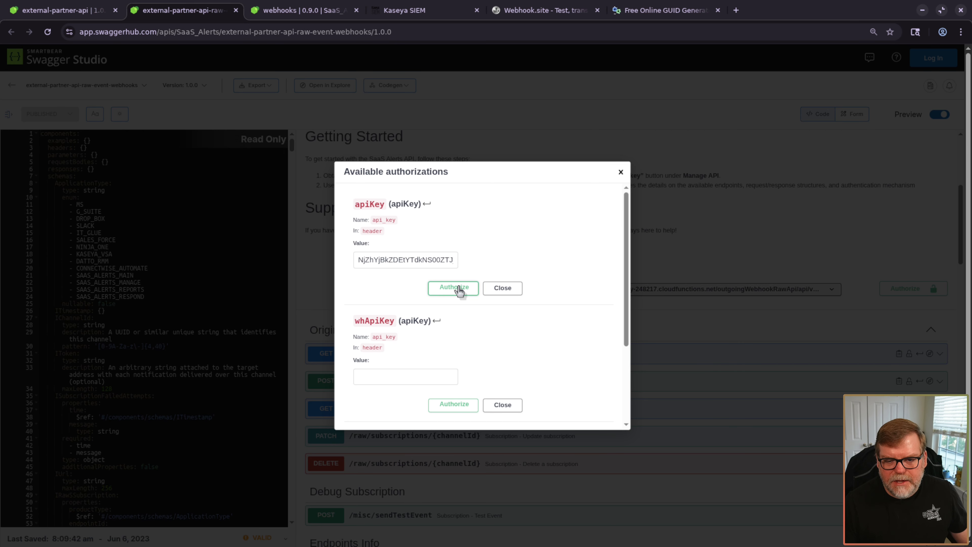
pyautogui.click(620, 173)
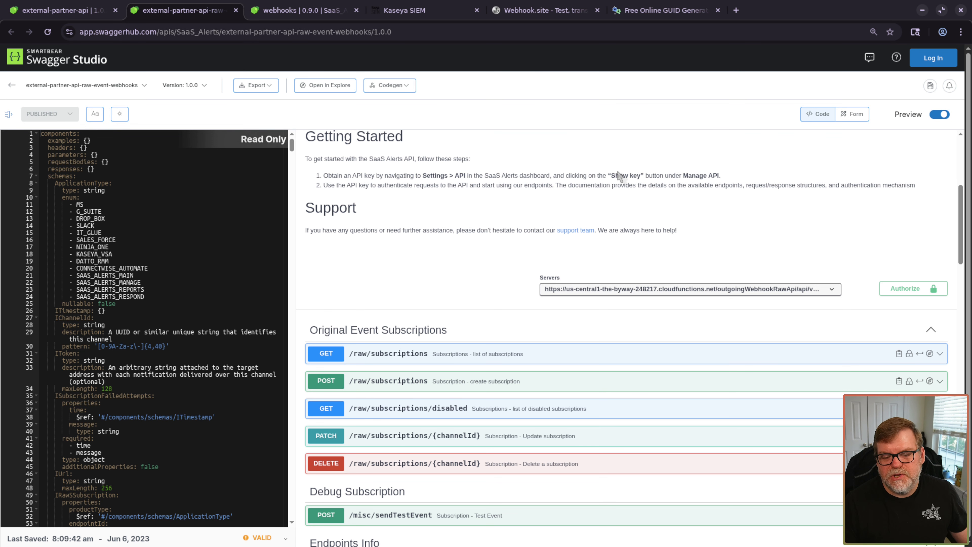
pyautogui.scroll(6, 405, 196)
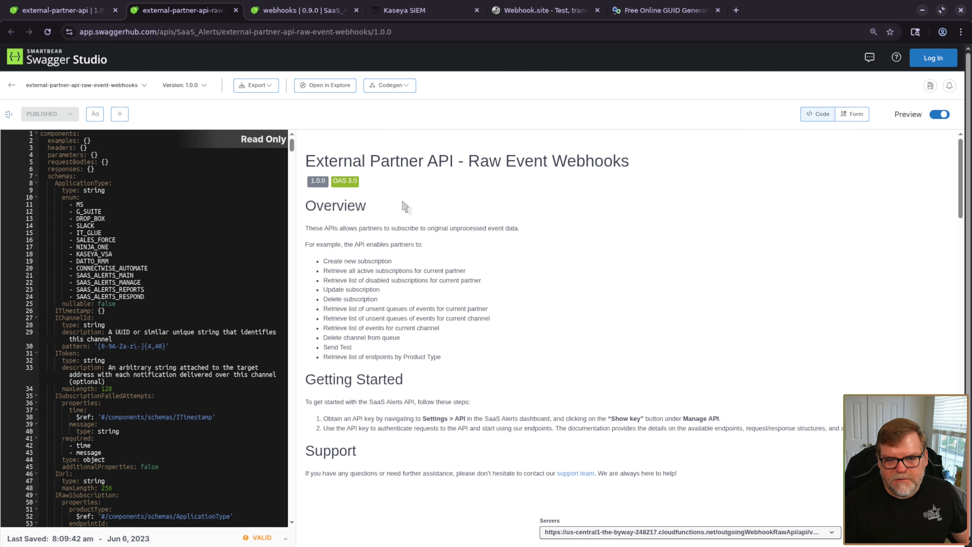
pyautogui.scroll(-5, 581, 281)
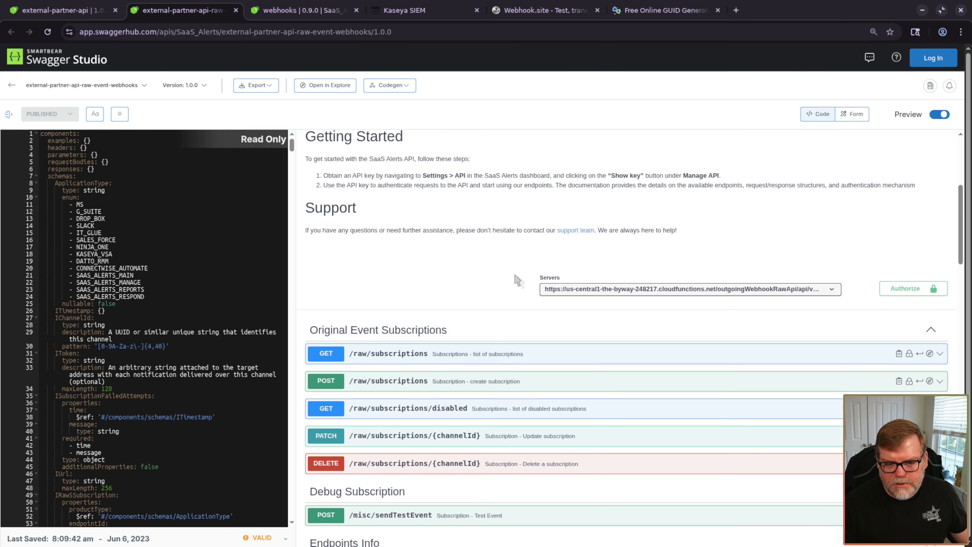
pyautogui.scroll(-3, 516, 280)
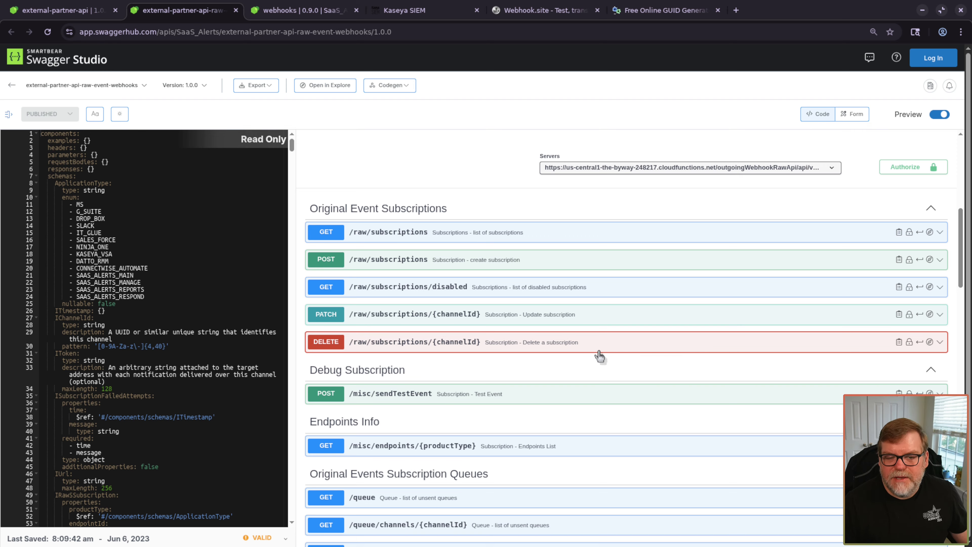
# - Run GET /raw/subscriptions and confirm the 200 response body is an empty []
pyautogui.click(400, 228)
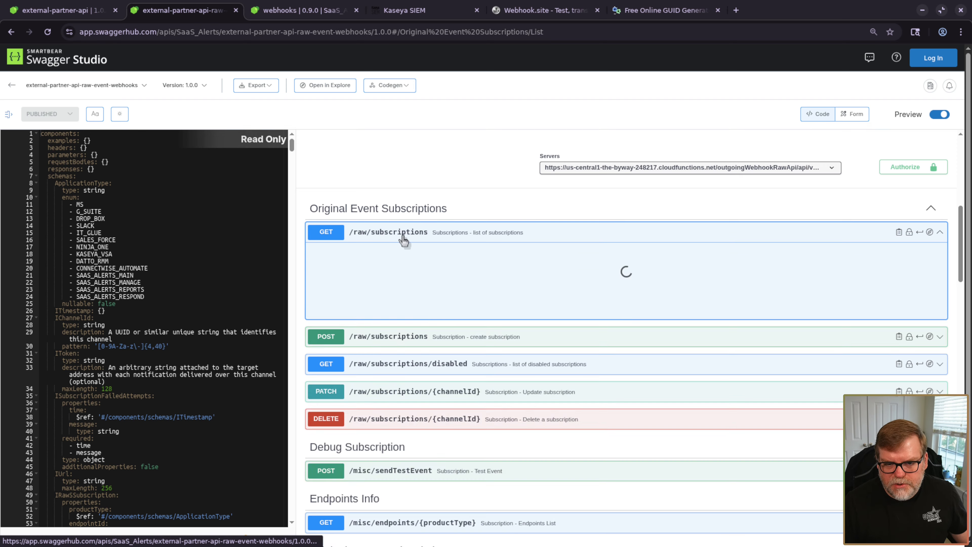
pyautogui.scroll(-3, 733, 302)
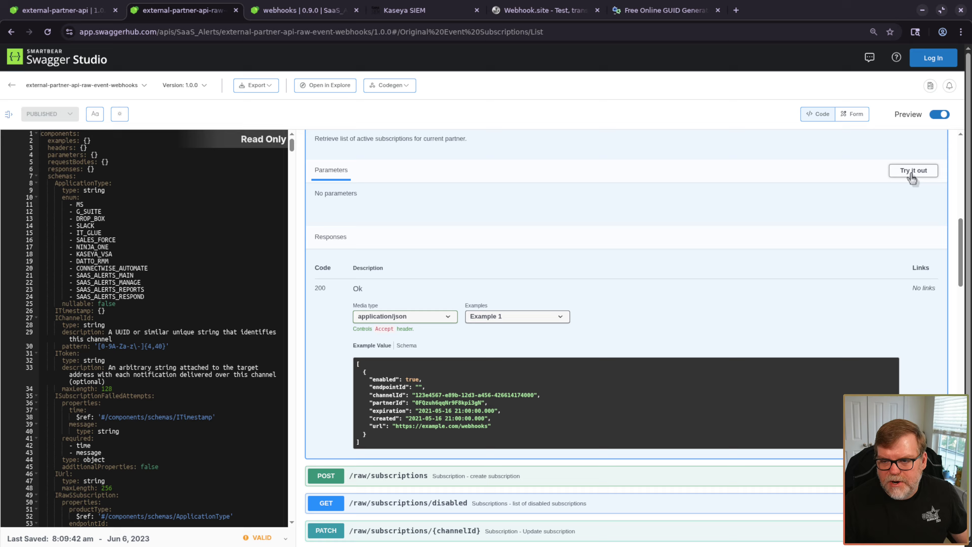
pyautogui.click(913, 171)
pyautogui.click(551, 225)
pyautogui.scroll(-4, 474, 419)
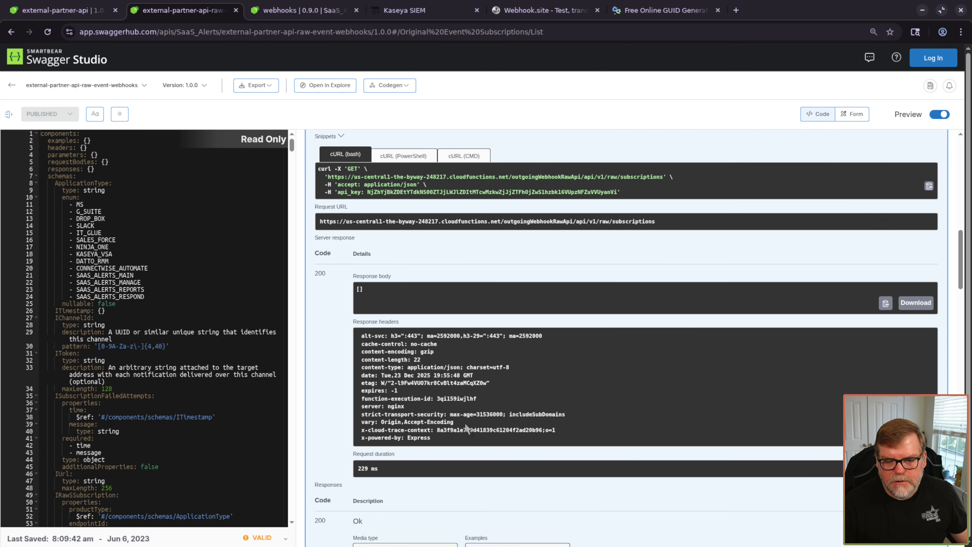
pyautogui.moveTo(387, 273); pyautogui.dragTo(344, 256)
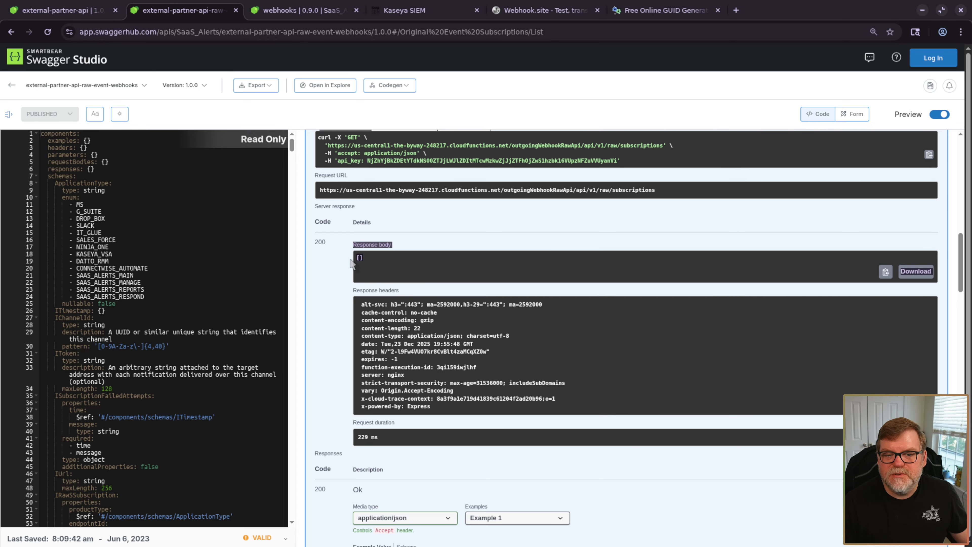
pyautogui.click(312, 285)
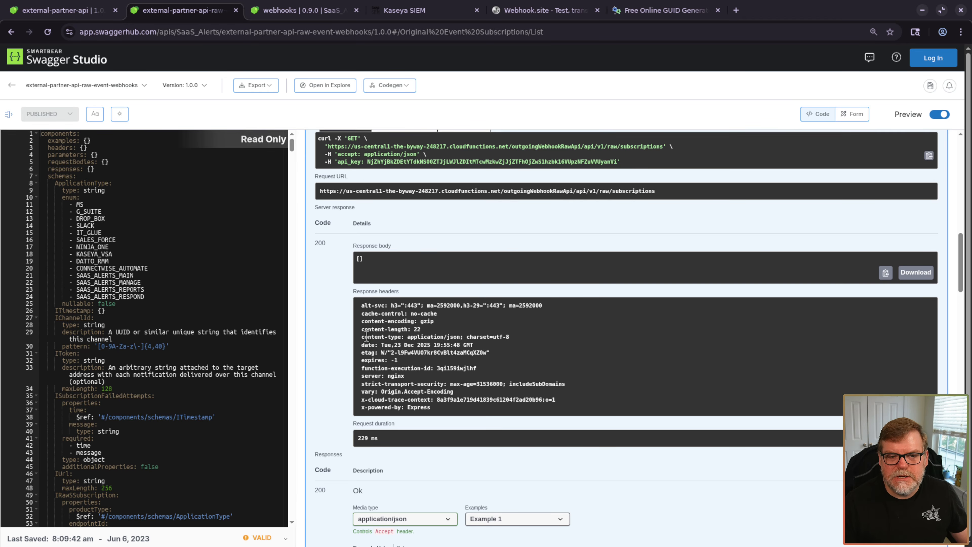
pyautogui.scroll(9, 511, 347)
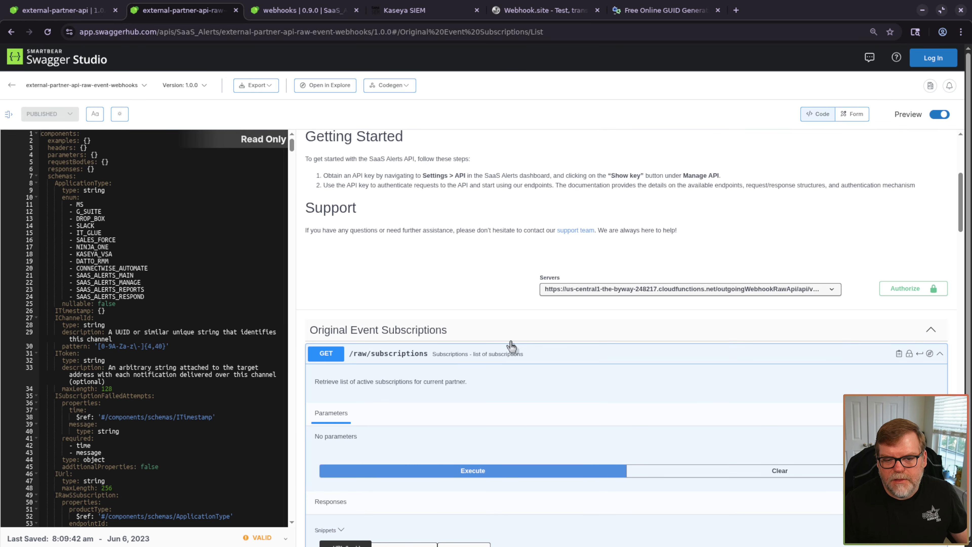
# - Collapse GET /raw/subscriptions and make the POST /raw/subscriptions request body editable
pyautogui.click(470, 358)
pyautogui.scroll(-5, 608, 393)
pyautogui.scroll(1, 494, 339)
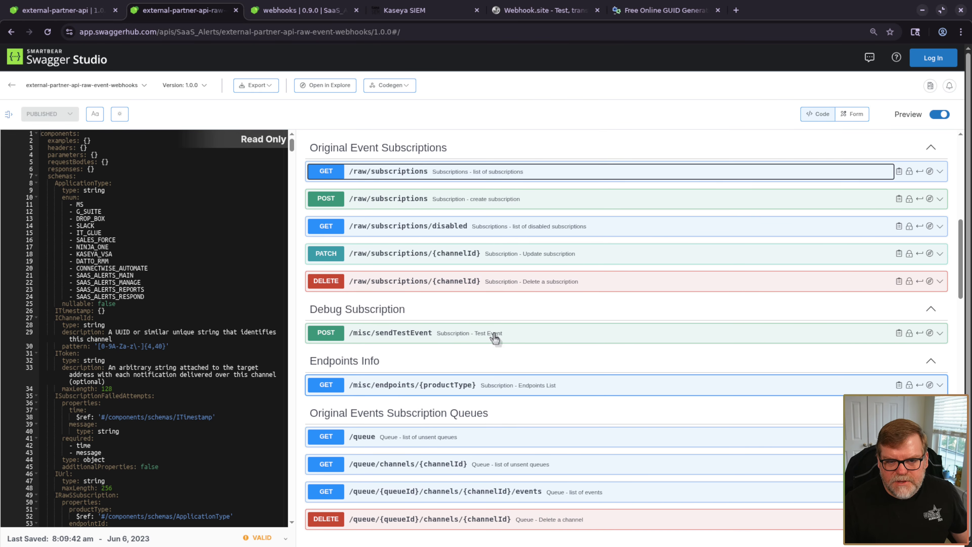
pyautogui.click(428, 200)
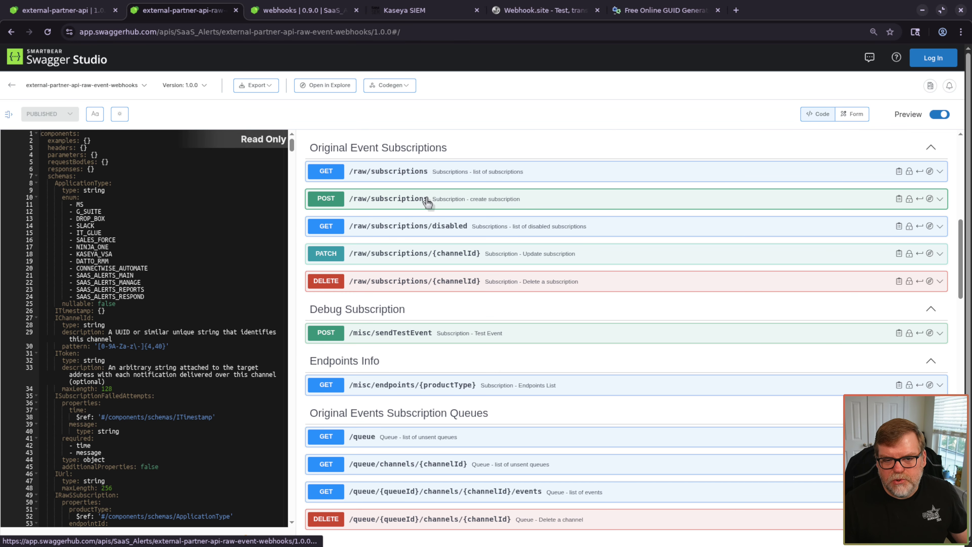
pyautogui.scroll(-3, 532, 388)
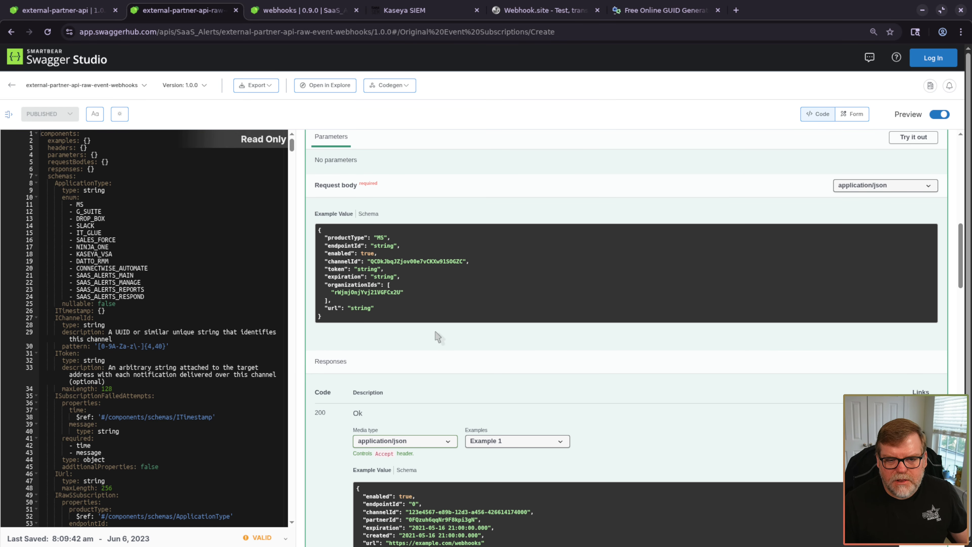
pyautogui.click(923, 139)
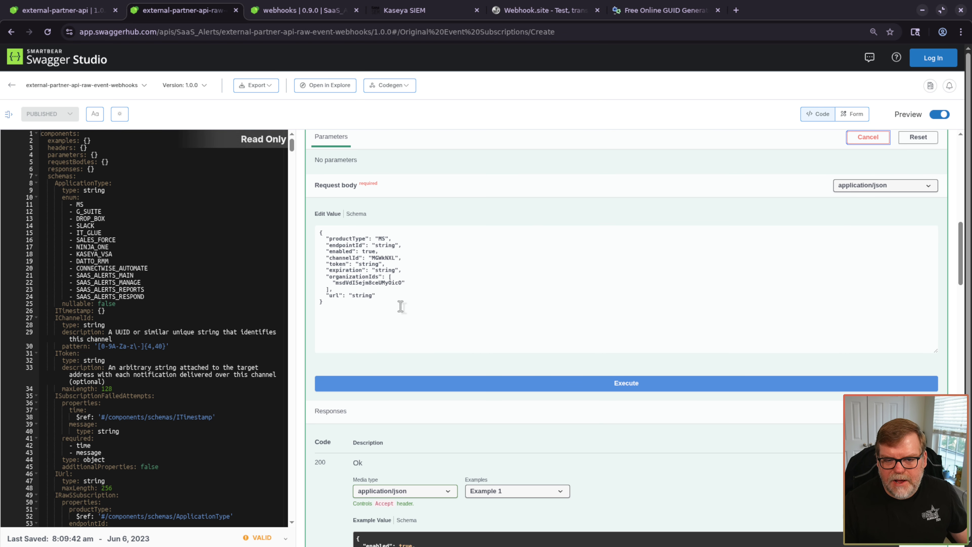
# - Review the create-subscription JSON body, then move down to the misc and queue operations
pyautogui.hotkey('ctrl', '+')
pyautogui.hotkey('ctrl', '+')
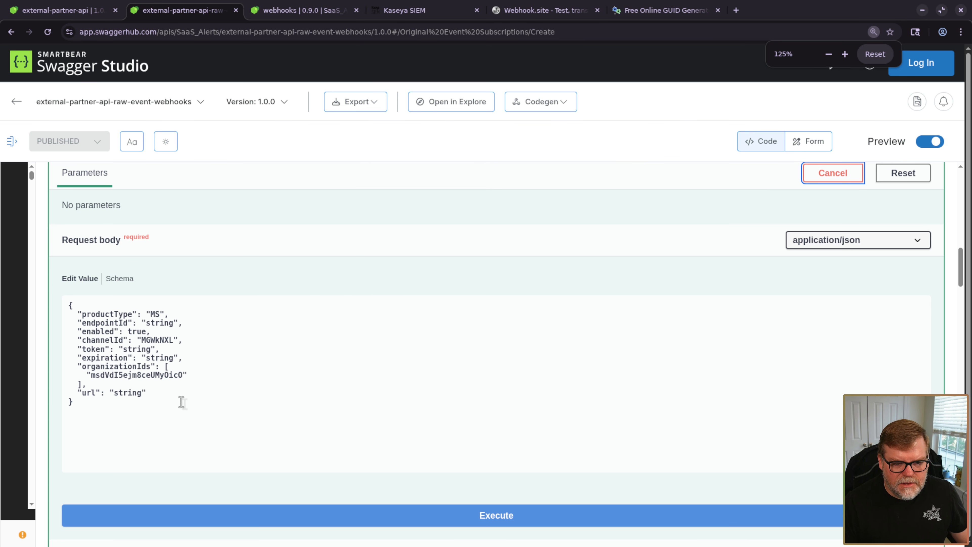
pyautogui.scroll(-2, 124, 389)
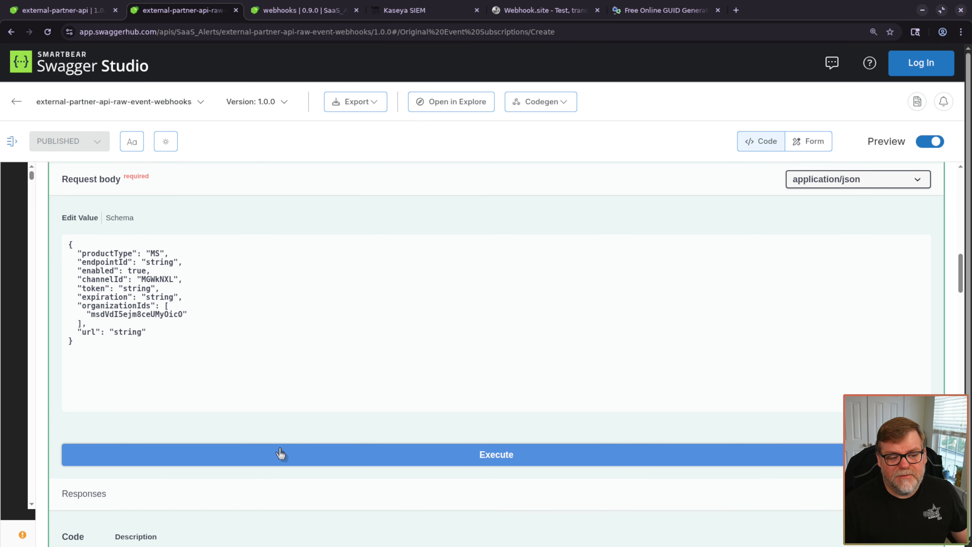
pyautogui.hotkey('ctrl', '-')
pyautogui.hotkey('ctrl', '-')
pyautogui.scroll(5, 421, 414)
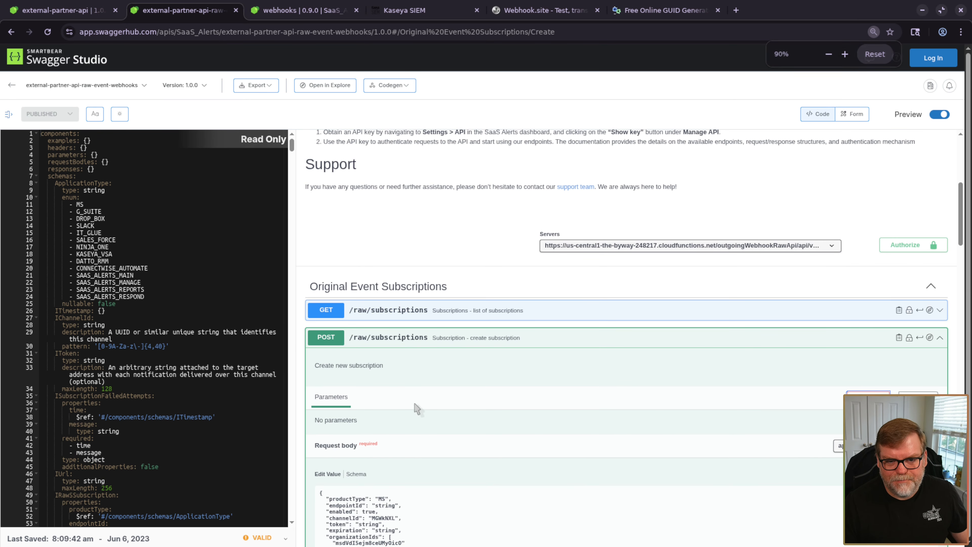
pyautogui.scroll(-4, 403, 341)
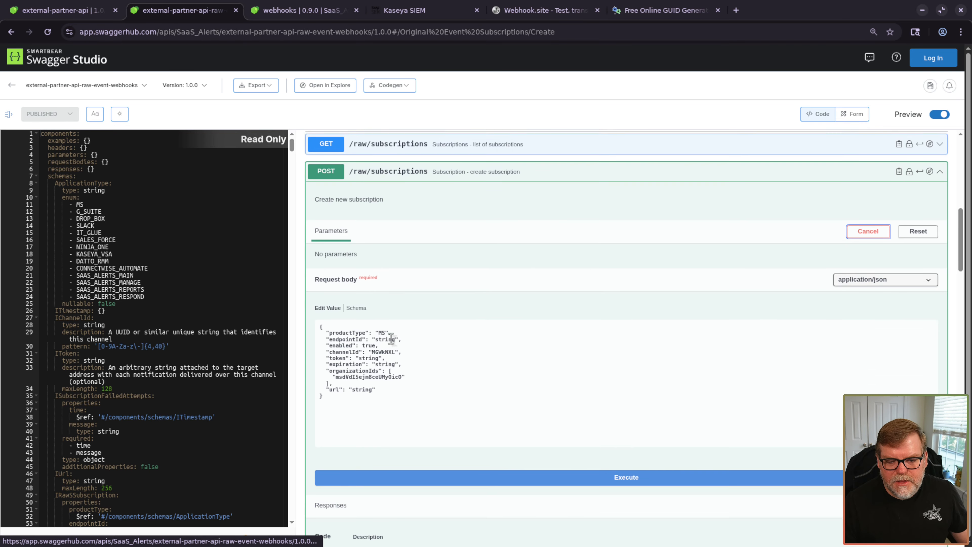
pyautogui.click(443, 157)
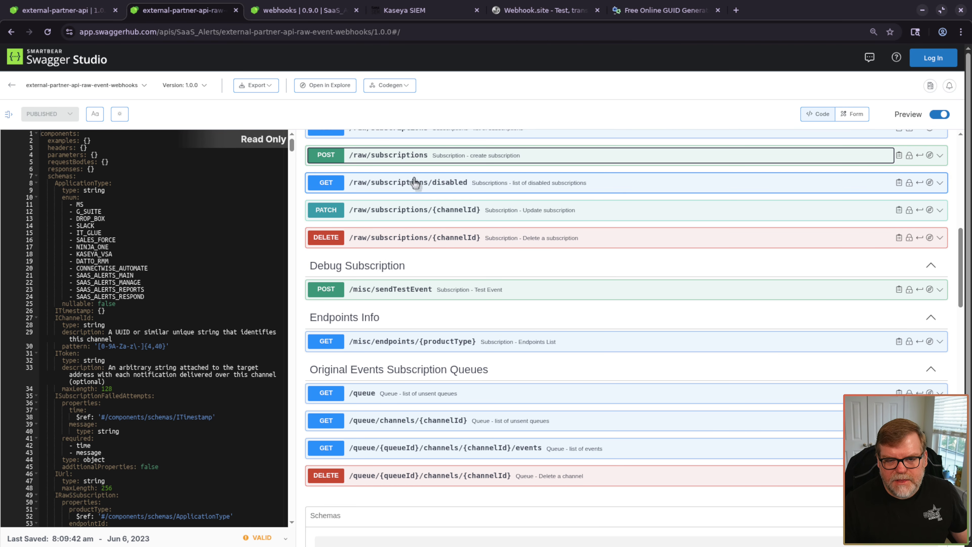
pyautogui.click(421, 156)
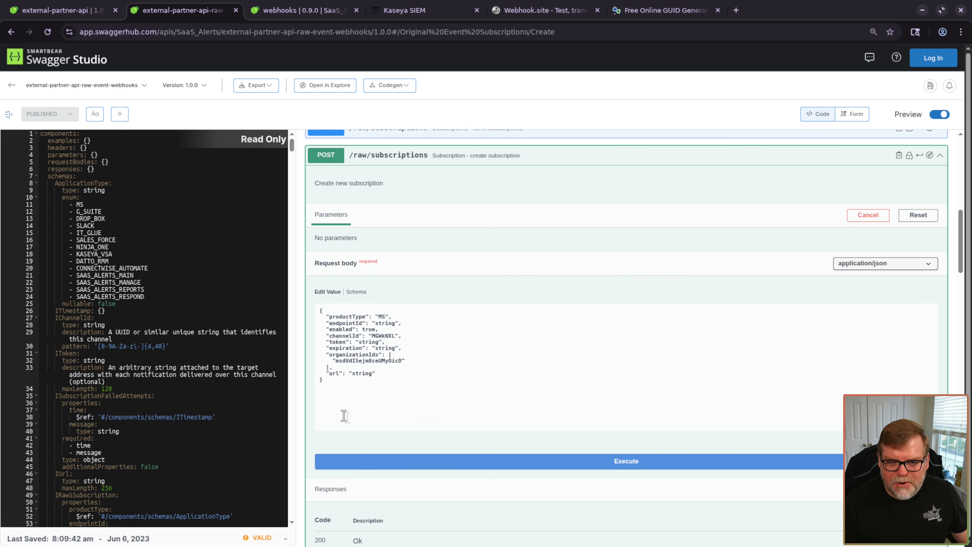
pyautogui.scroll(-2, 313, 430)
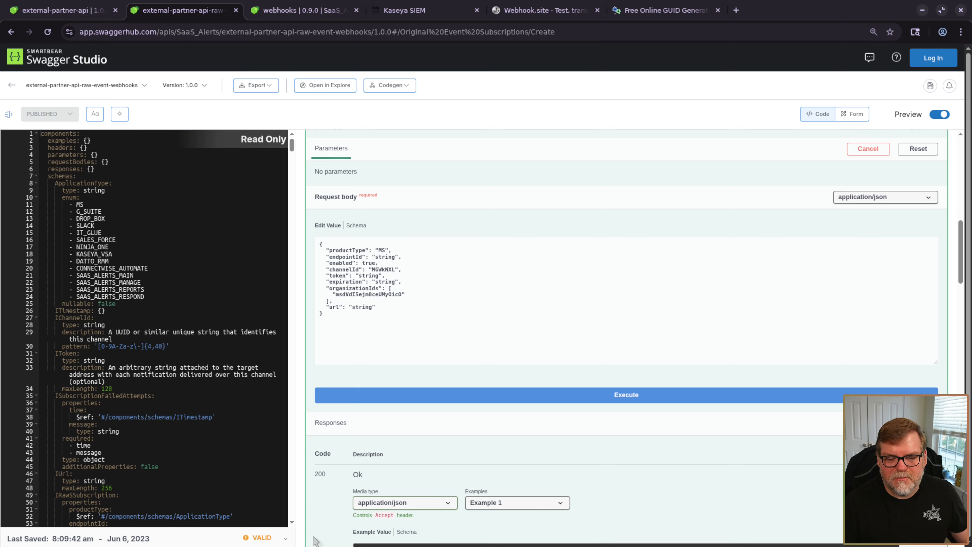
pyautogui.scroll(-6, 326, 459)
pyautogui.scroll(-8, 525, 432)
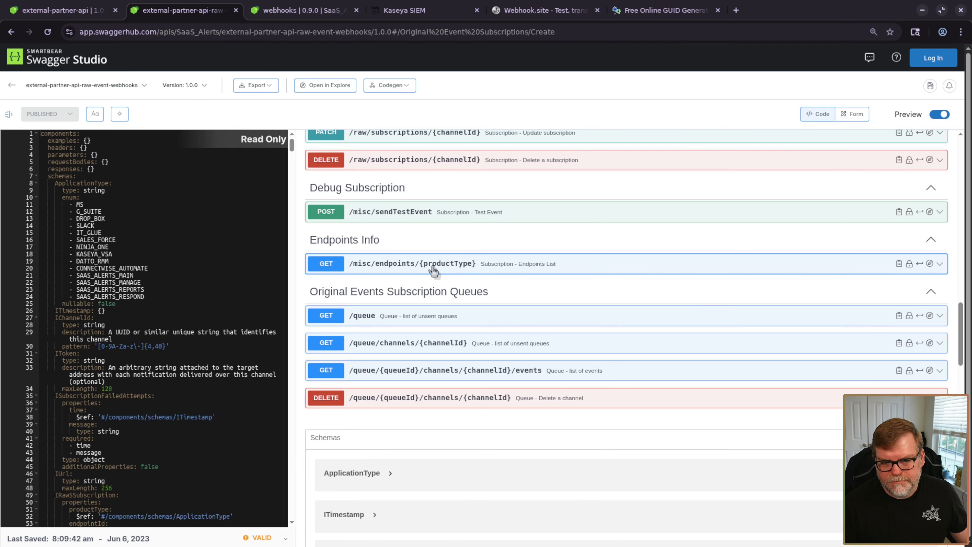
# - Run GET /misc/endpoints/{productType} with productType left as MS
pyautogui.click(579, 267)
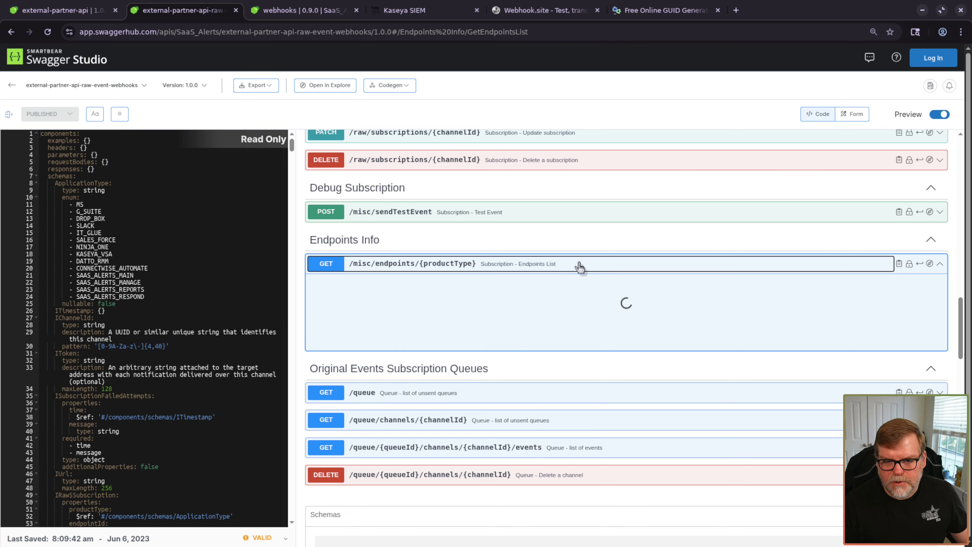
pyautogui.scroll(-2, 421, 284)
pyautogui.scroll(-2, 446, 291)
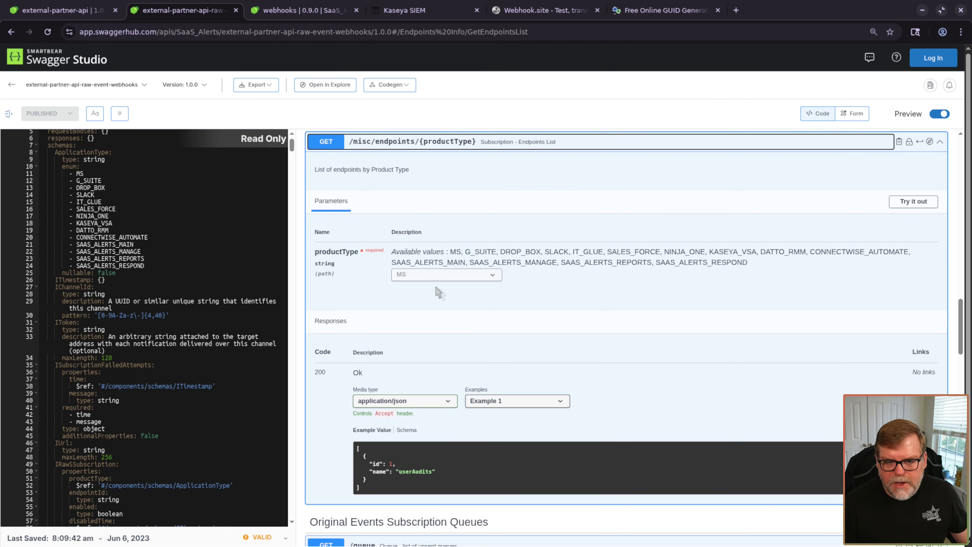
pyautogui.hotkey('ctrl', '+')
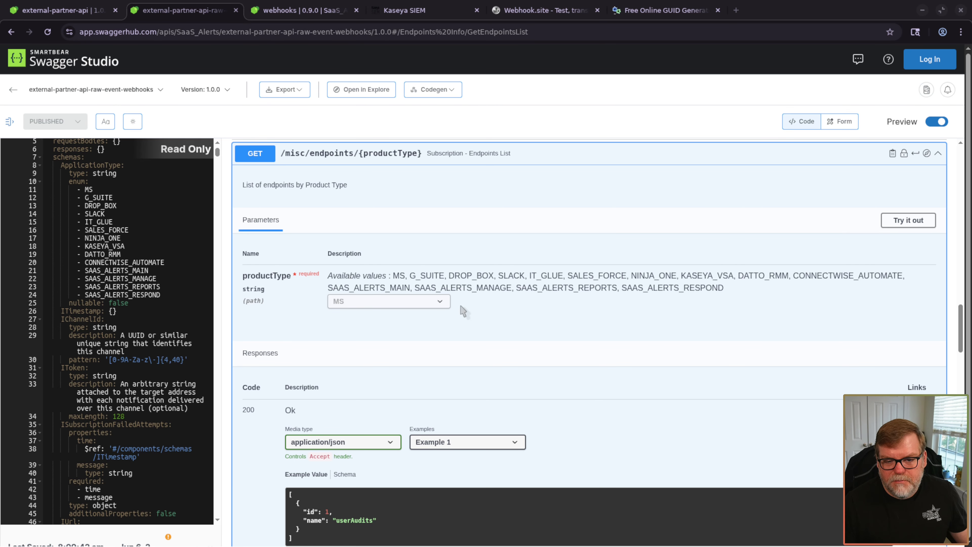
pyautogui.click(902, 225)
pyautogui.click(352, 280)
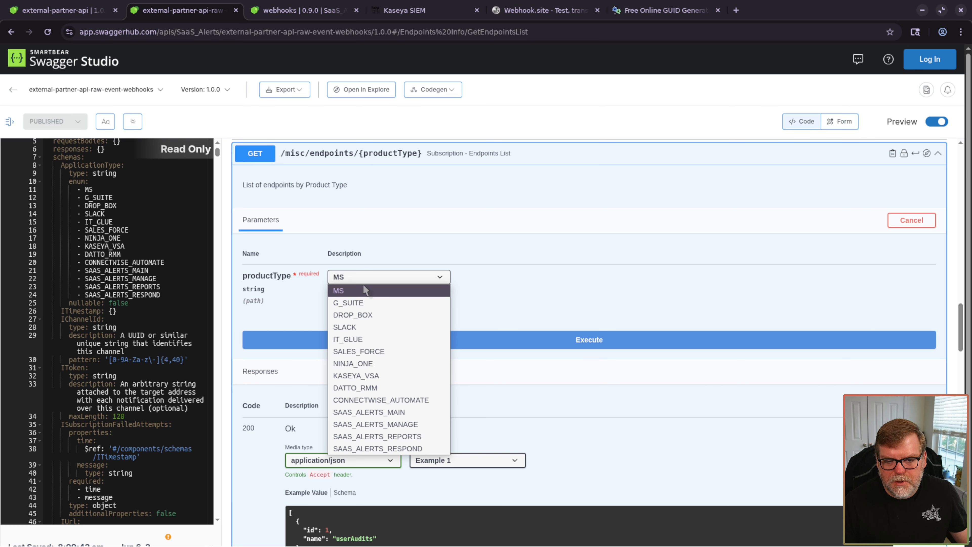
pyautogui.click(572, 239)
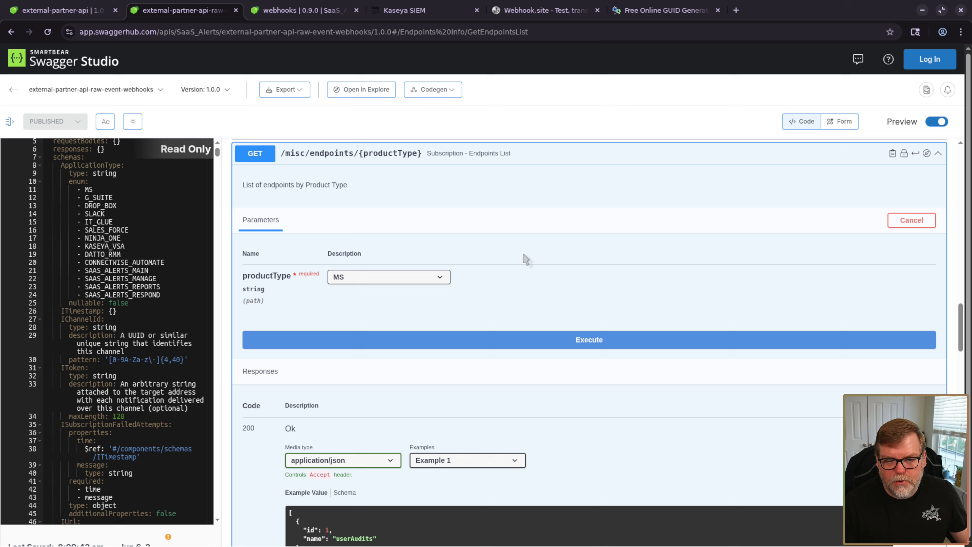
pyautogui.click(598, 344)
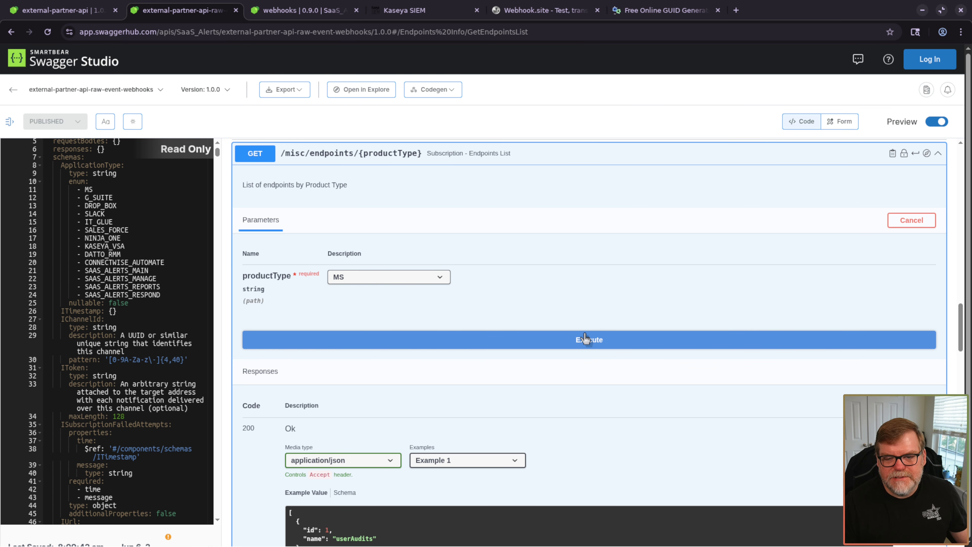
# - Read through the returned MS endpoints, from Users to ServicePrincipalSignIns, at enlarged zoom
pyautogui.scroll(-8, 473, 278)
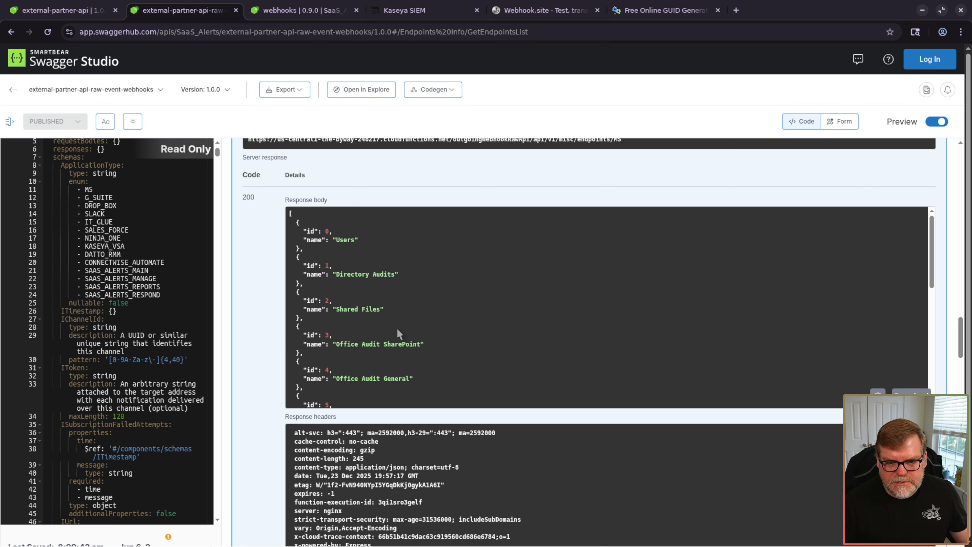
pyautogui.hotkey('ctrl', '+')
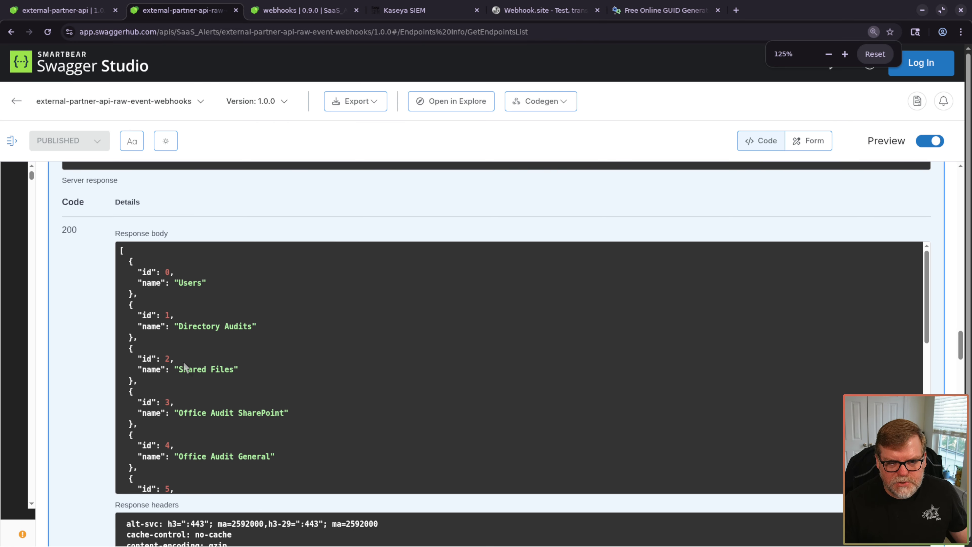
pyautogui.hotkey('ctrl', '+')
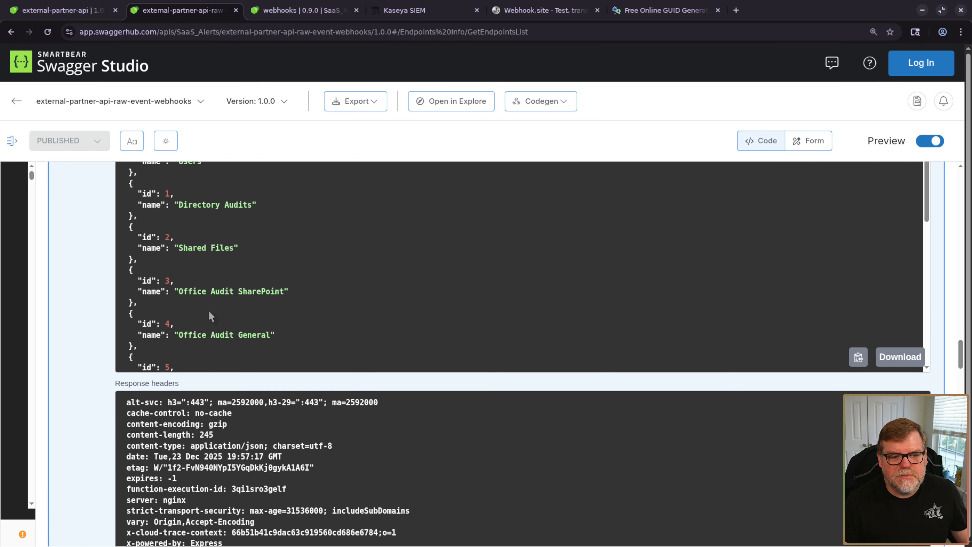
pyautogui.scroll(3, 176, 304)
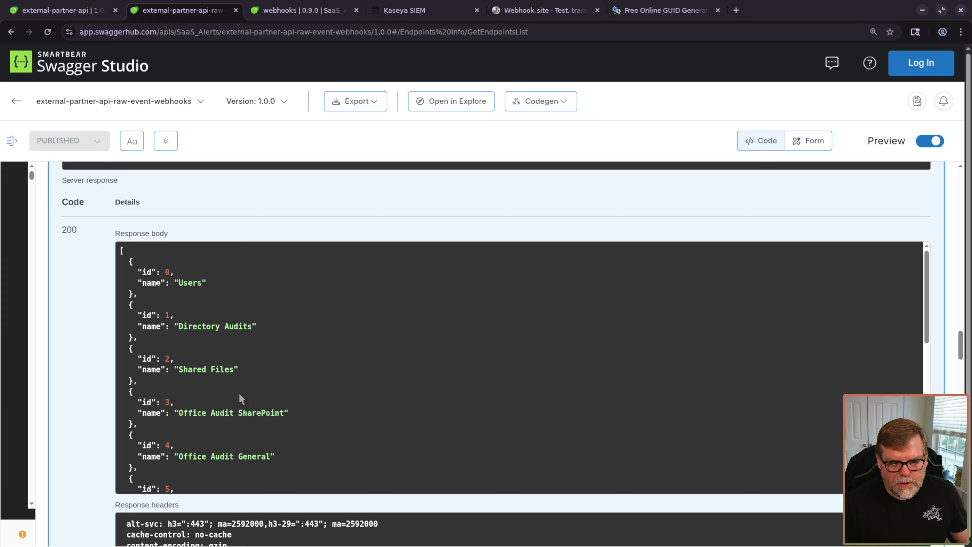
pyautogui.scroll(-6, 203, 400)
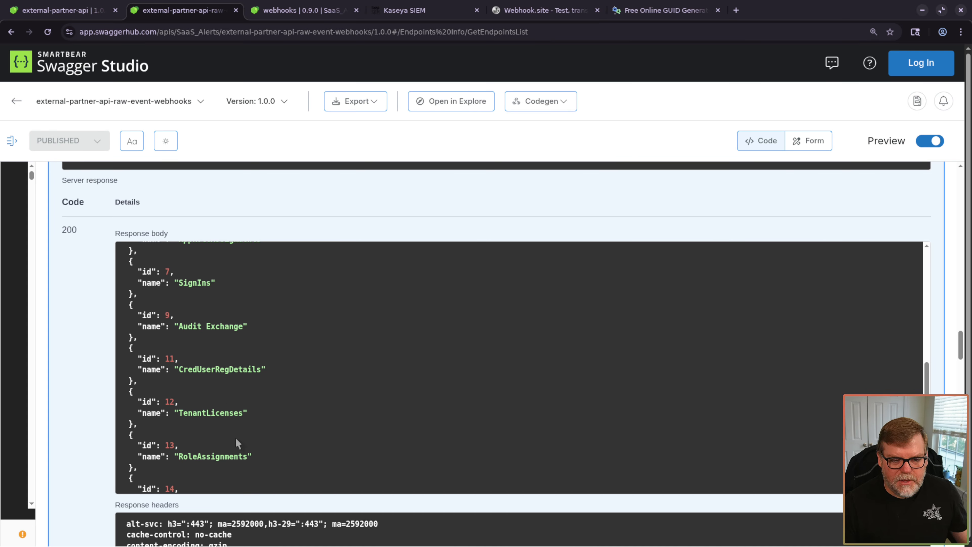
pyautogui.scroll(2, 175, 371)
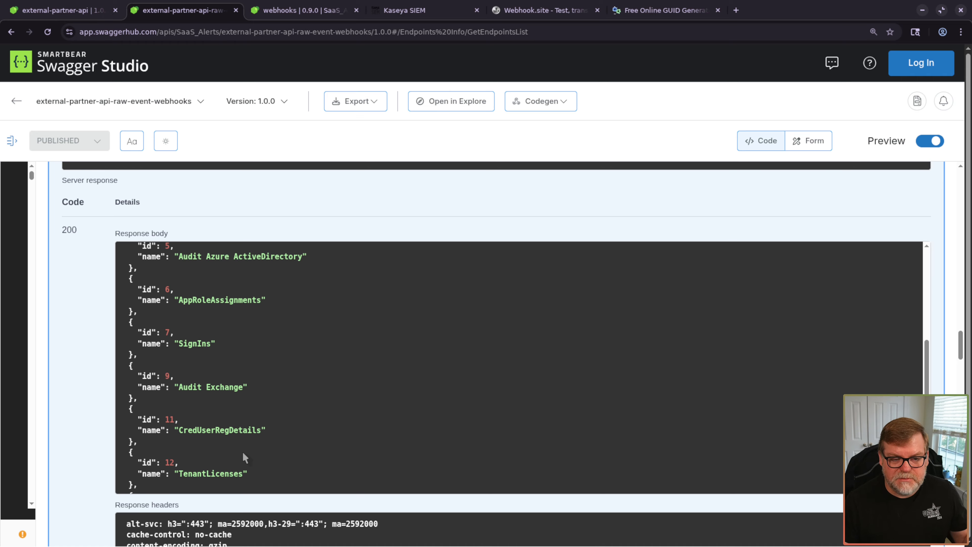
pyautogui.scroll(1, 226, 402)
pyautogui.scroll(1, 309, 434)
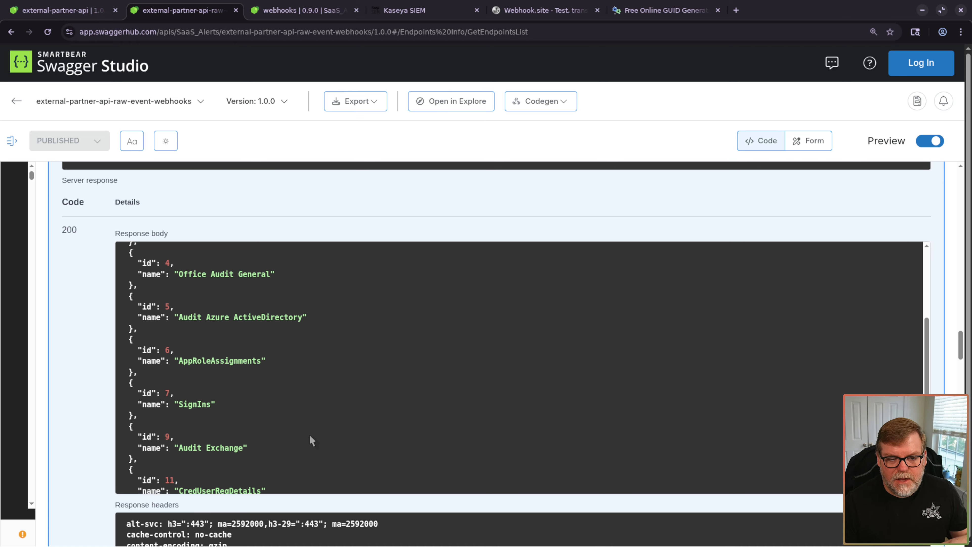
pyautogui.scroll(-2, 309, 434)
pyautogui.scroll(3, 303, 435)
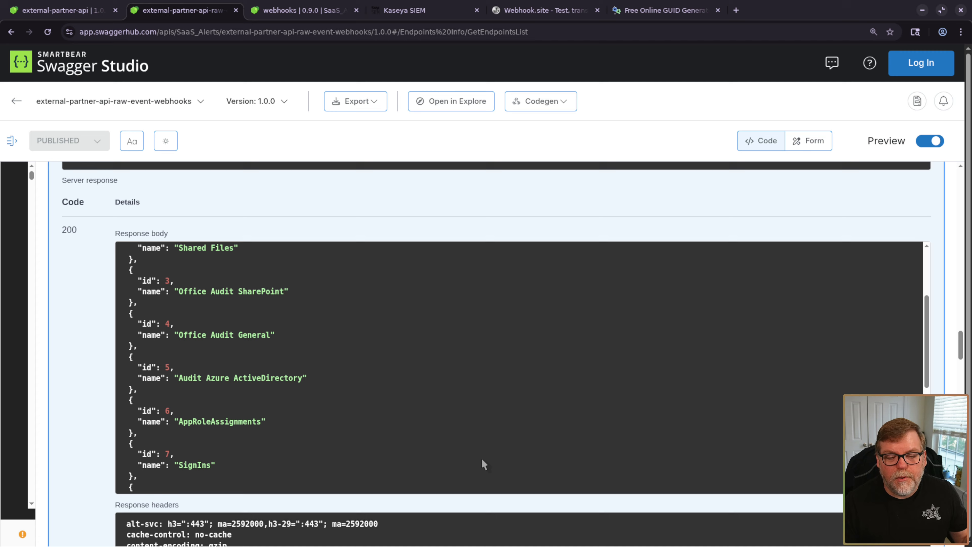
pyautogui.scroll(-8, 401, 442)
pyautogui.scroll(-1, 377, 418)
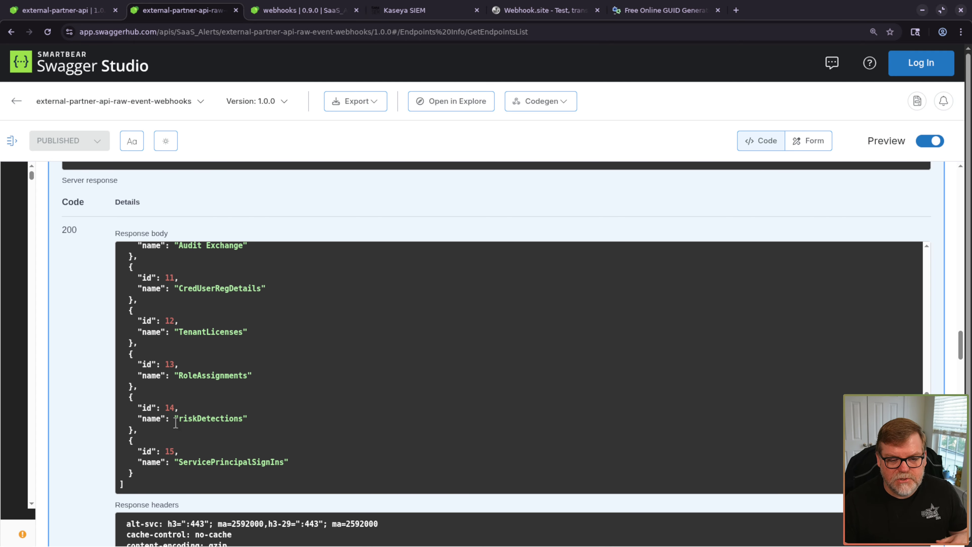
pyautogui.scroll(4, 289, 429)
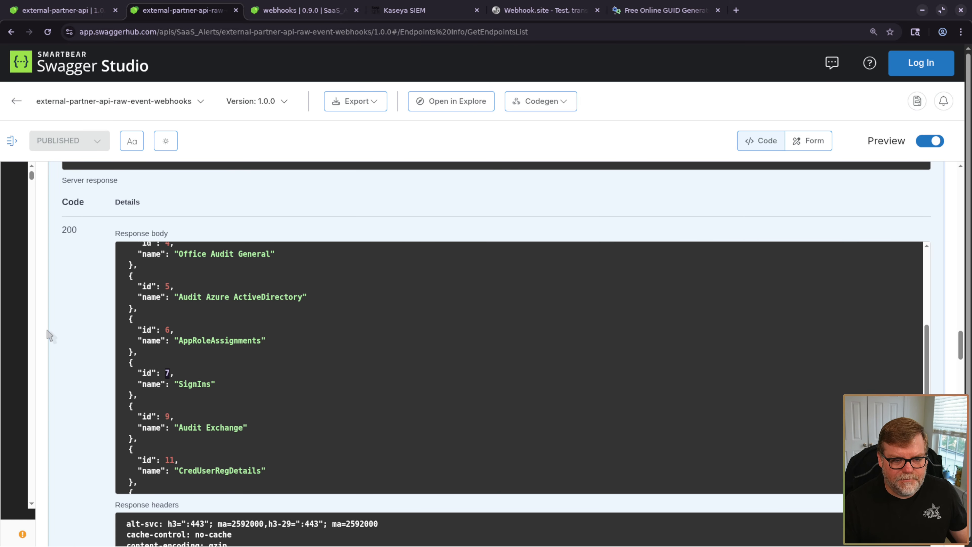
pyautogui.hotkey('ctrl', '-')
pyautogui.hotkey('ctrl', '-')
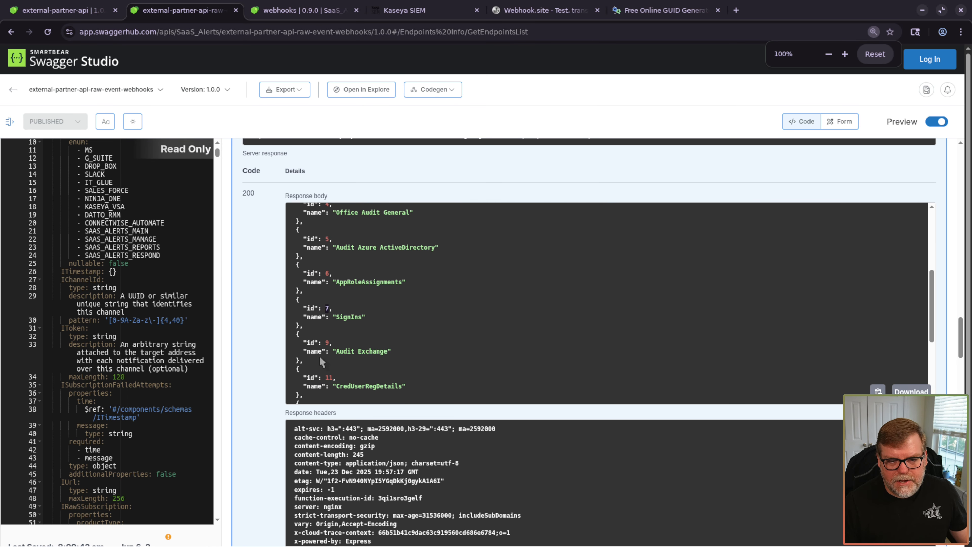
pyautogui.scroll(15, 273, 378)
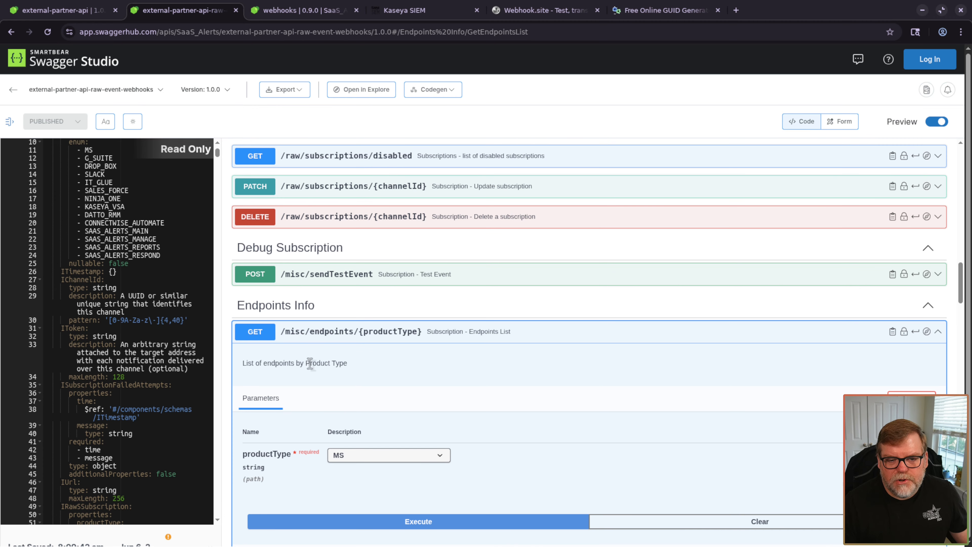
# - Set the raw subscription request body's endpointId to 7
pyautogui.click(387, 338)
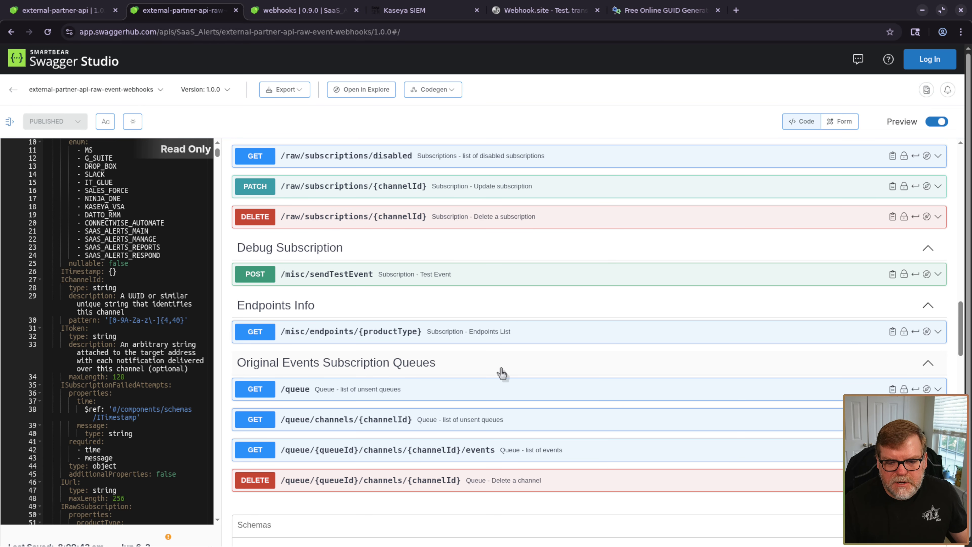
pyautogui.scroll(5, 499, 372)
pyautogui.scroll(-1, 493, 370)
pyautogui.scroll(7, 477, 369)
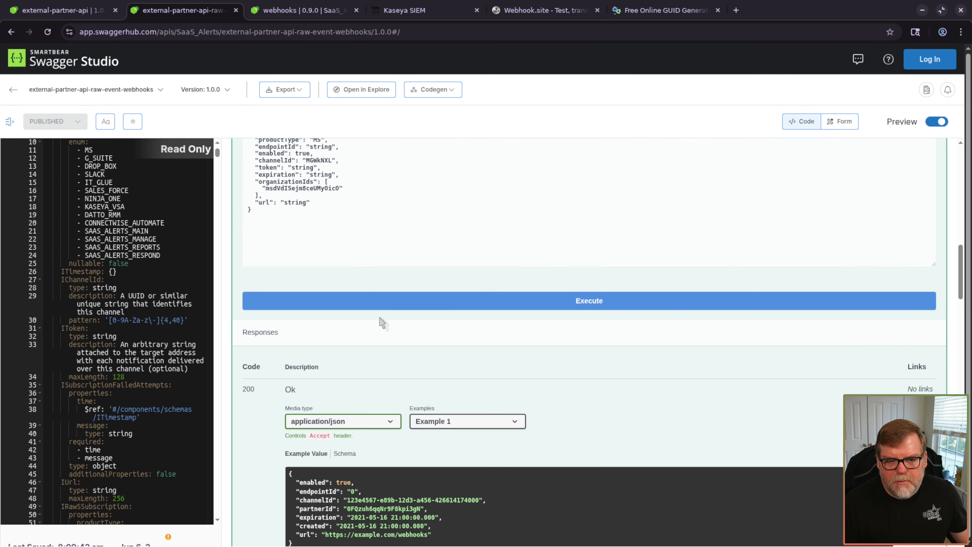
pyautogui.scroll(-2, 368, 312)
pyautogui.scroll(4, 349, 296)
pyautogui.hotkey('ctrl', '+')
pyautogui.hotkey('ctrl', '+')
pyautogui.hotkey('ctrl', '+')
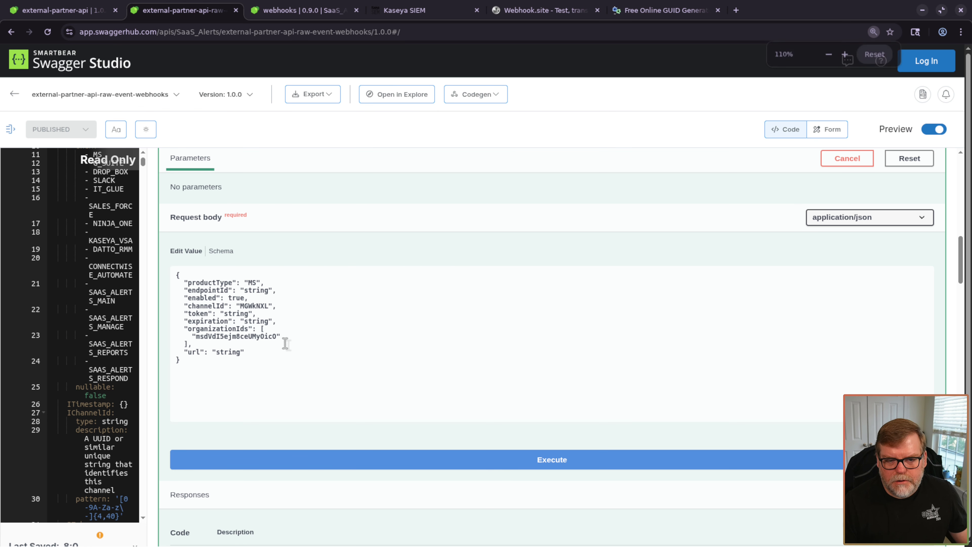
pyautogui.scroll(-1, 256, 371)
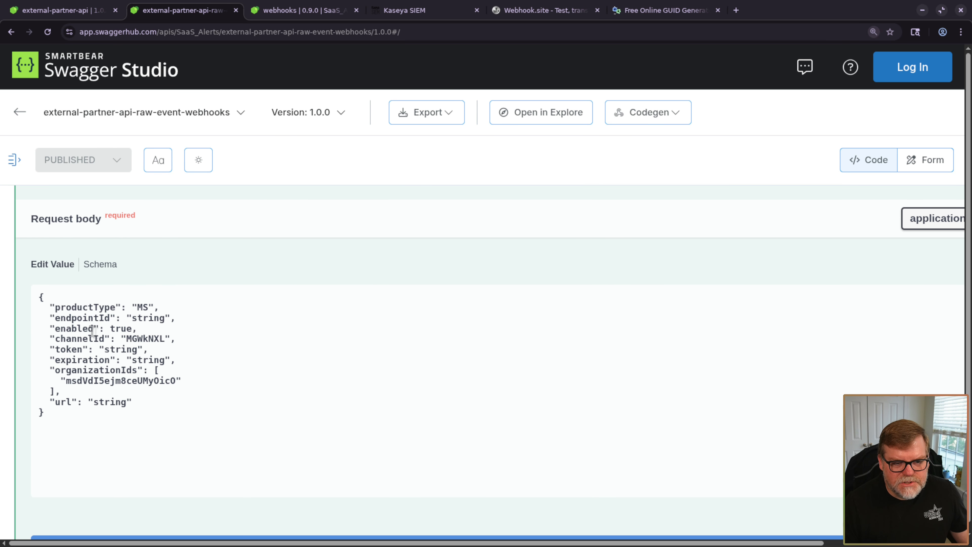
pyautogui.doubleClick(148, 319)
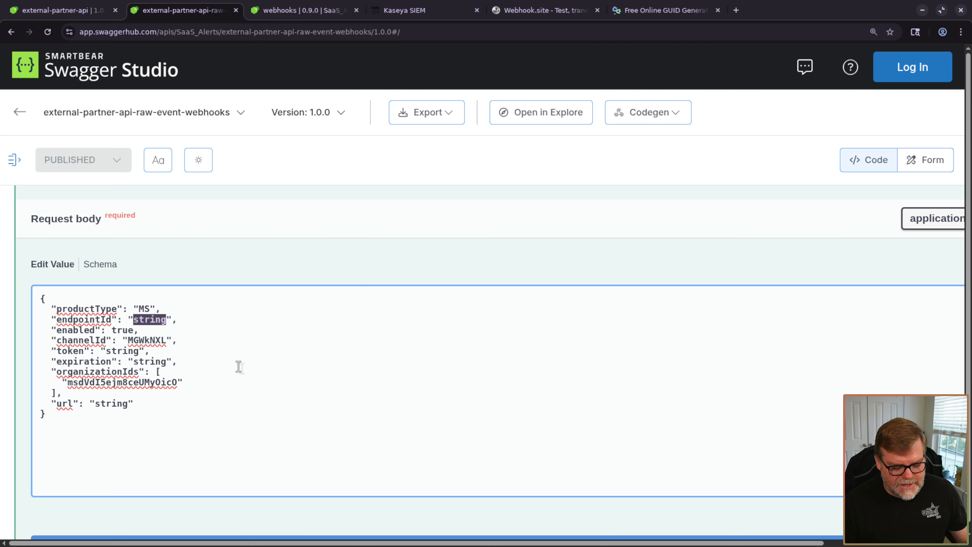
pyautogui.write('7')
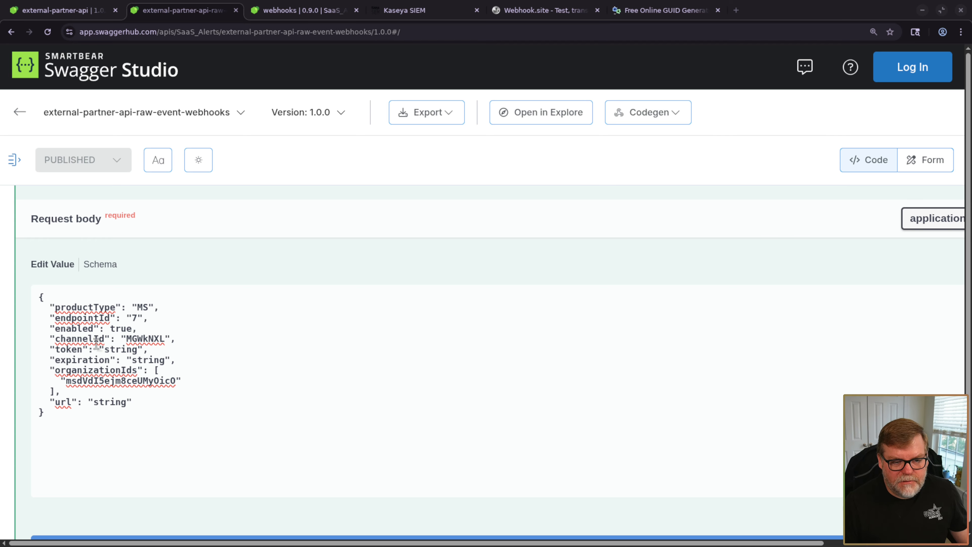
# - Generate a fresh GUID in the GUID generator and select it for reuse
pyautogui.doubleClick(151, 338)
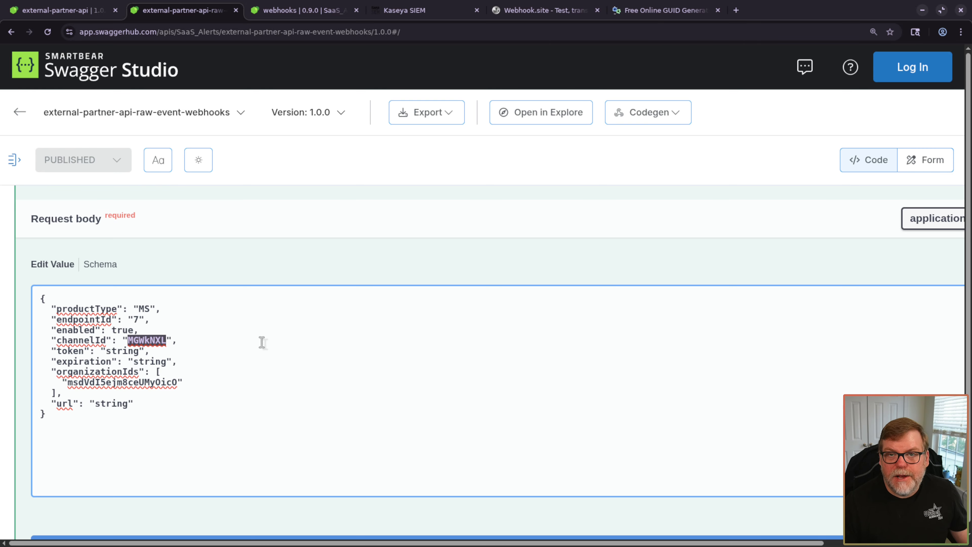
pyautogui.click(643, 10)
pyautogui.click(92, 154)
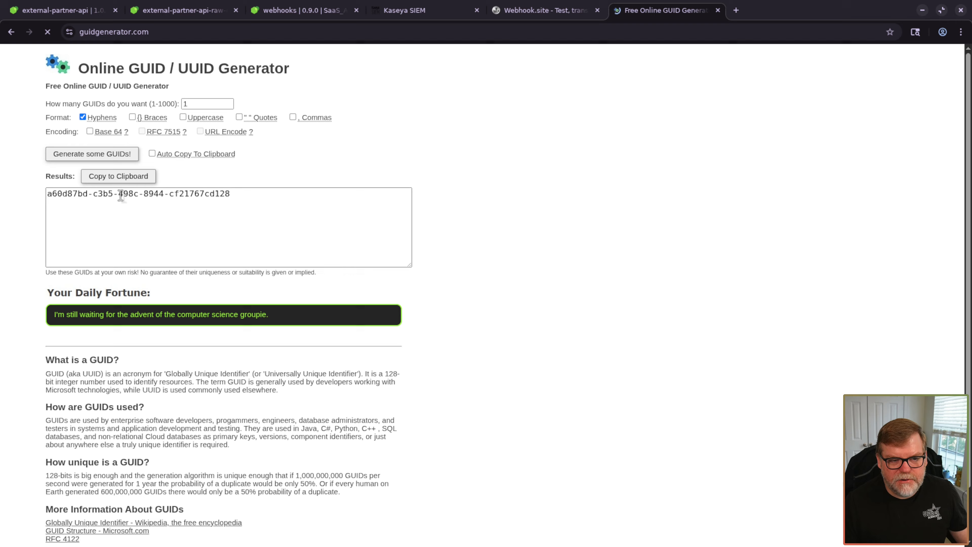
pyautogui.tripleClick(123, 194)
pyautogui.hotkey('ctrl', 'c')
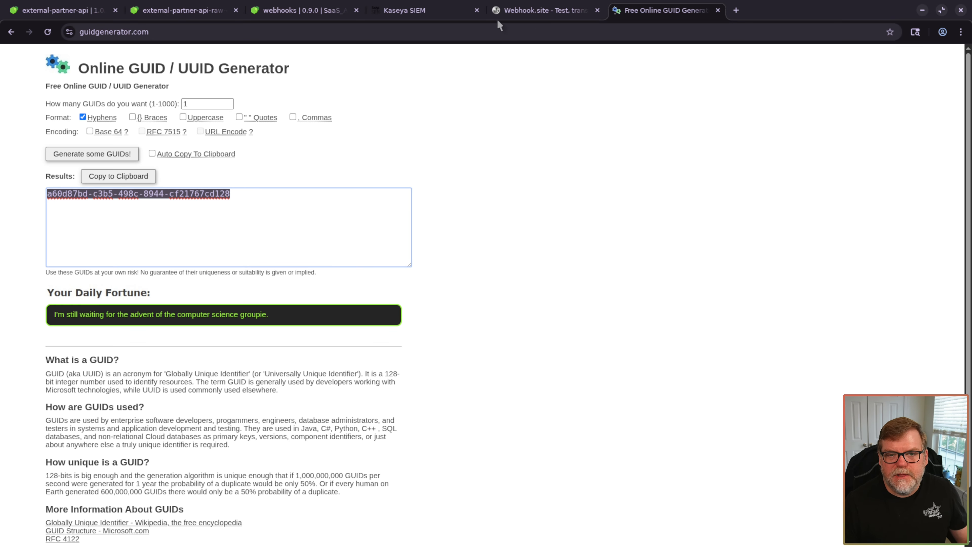
pyautogui.click(298, 10)
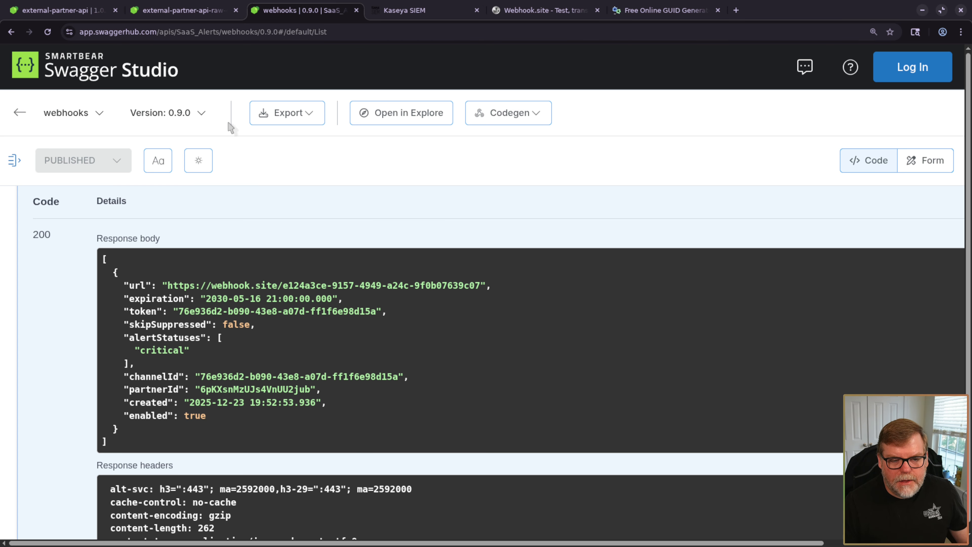
# - Paste the new GUID into both channelId and token of the raw subscription body
pyautogui.click(203, 11)
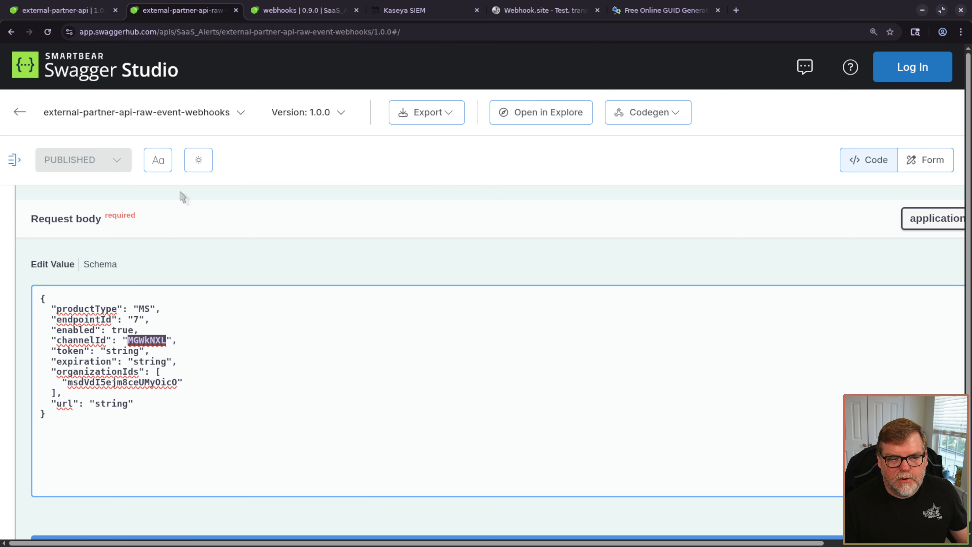
pyautogui.doubleClick(149, 340)
pyautogui.hotkey('ctrl', 'v')
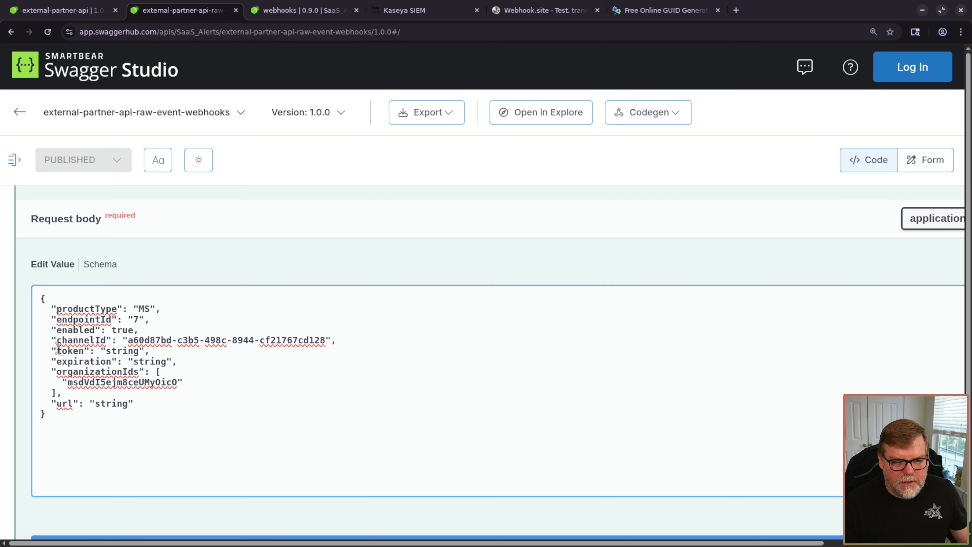
pyautogui.doubleClick(123, 350)
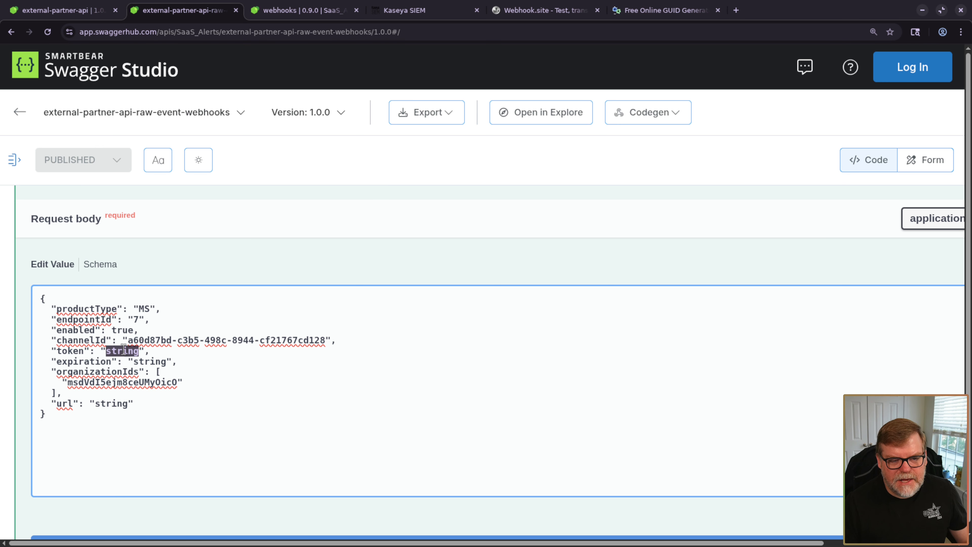
pyautogui.hotkey('ctrl', 'v')
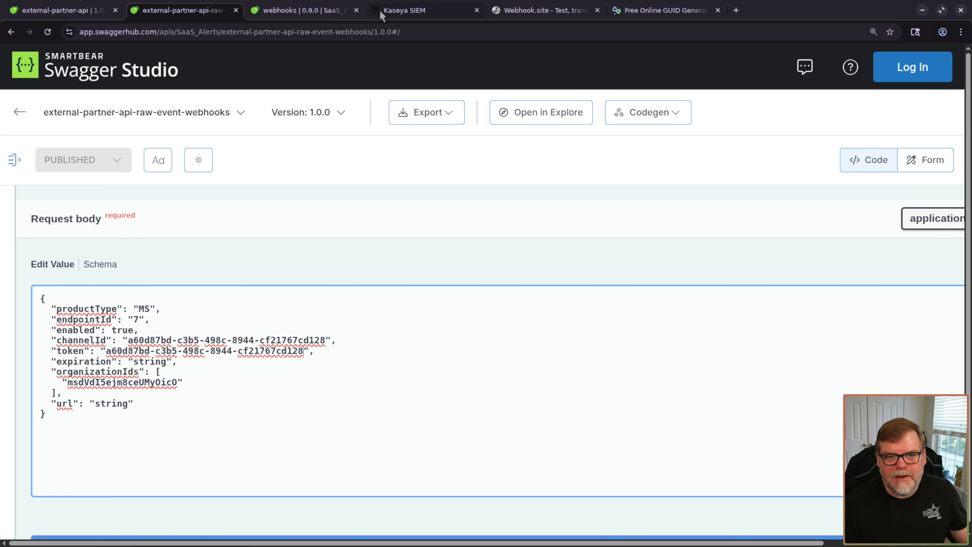
pyautogui.click(290, 11)
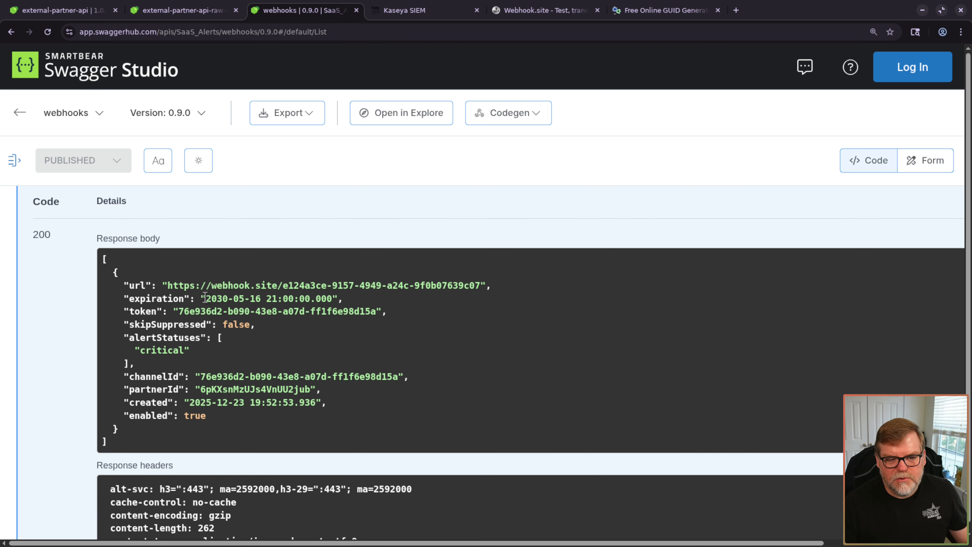
pyautogui.moveTo(205, 298); pyautogui.dragTo(331, 297)
pyautogui.hotkey('ctrl', 'c')
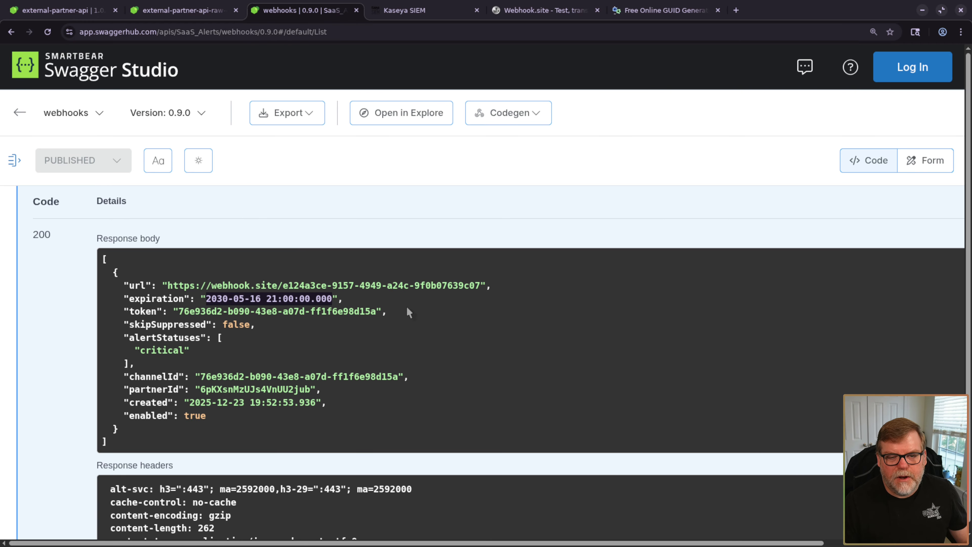
pyautogui.click(191, 12)
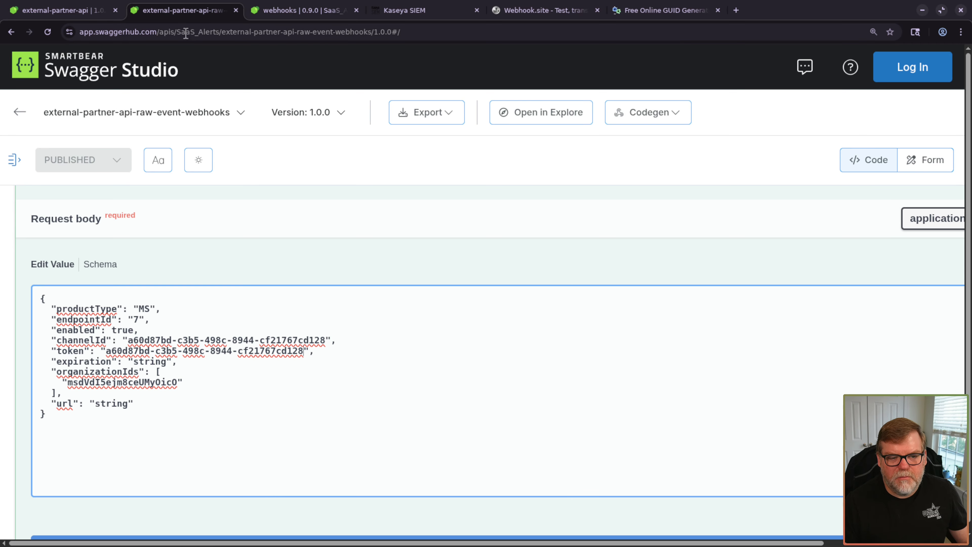
pyautogui.doubleClick(145, 361)
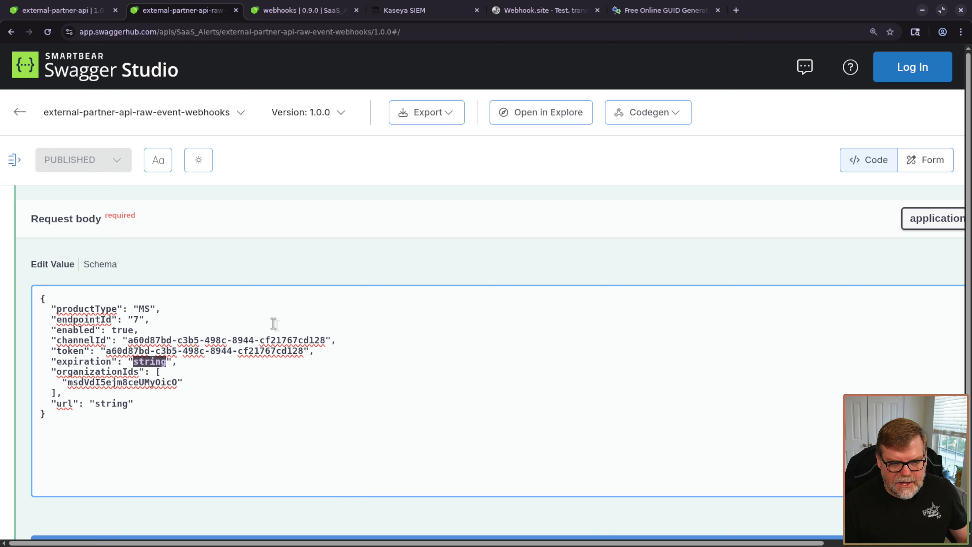
pyautogui.hotkey('ctrl', 'v')
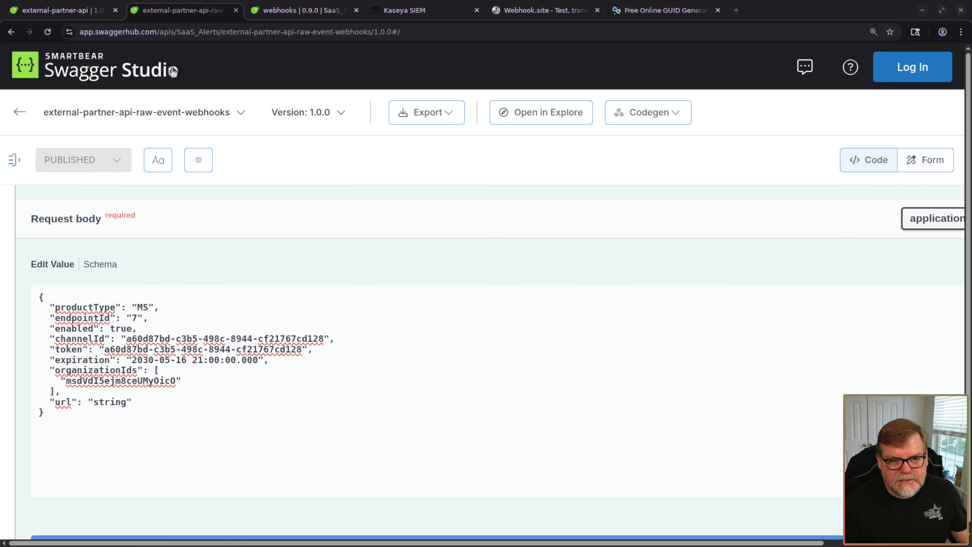
# - Select the Reynholm Industries ID in Kaseya SIEM's Organizations list, then return to Swagger
pyautogui.click(441, 13)
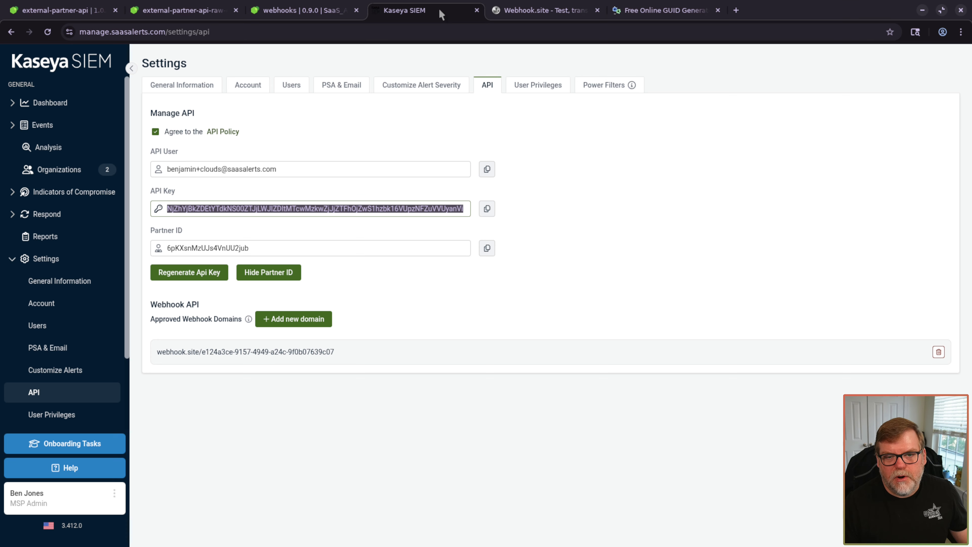
pyautogui.click(60, 169)
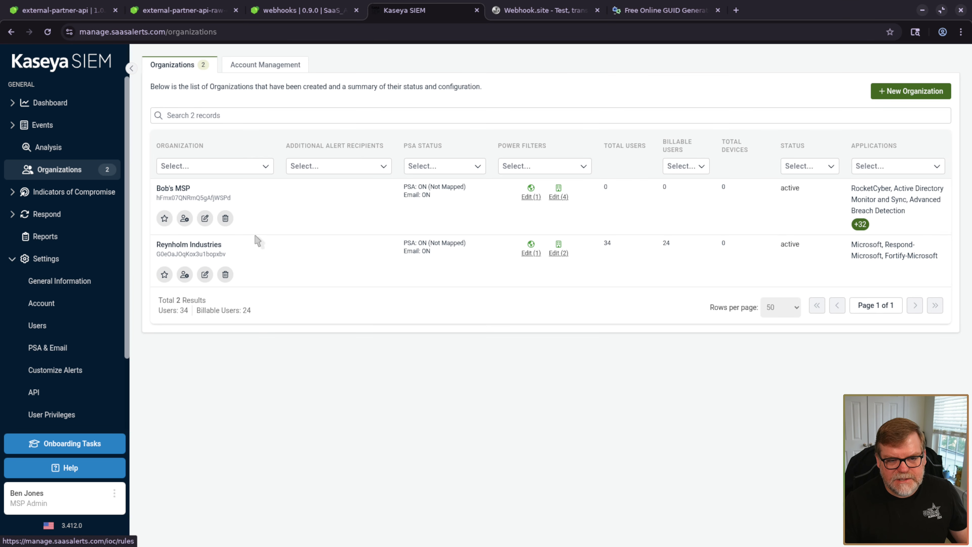
pyautogui.doubleClick(193, 254)
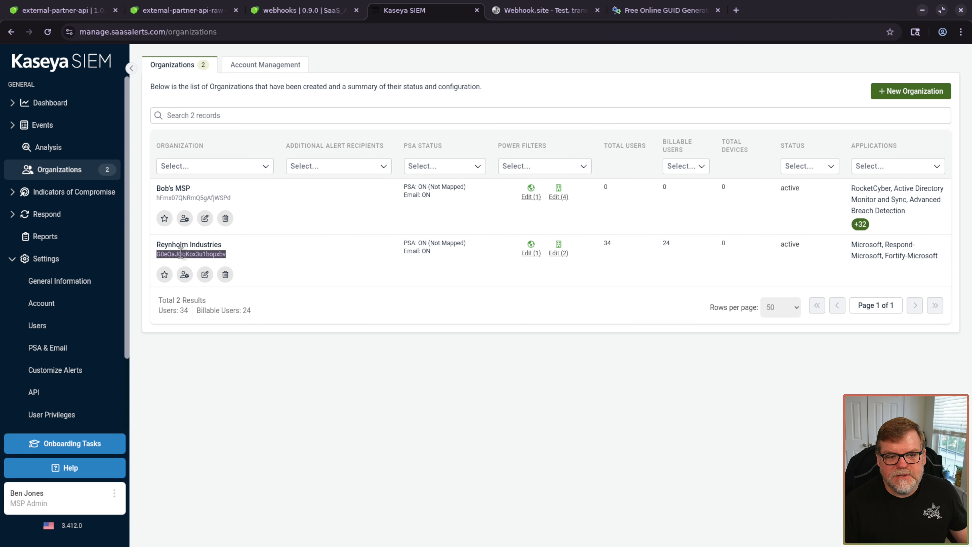
pyautogui.click(184, 11)
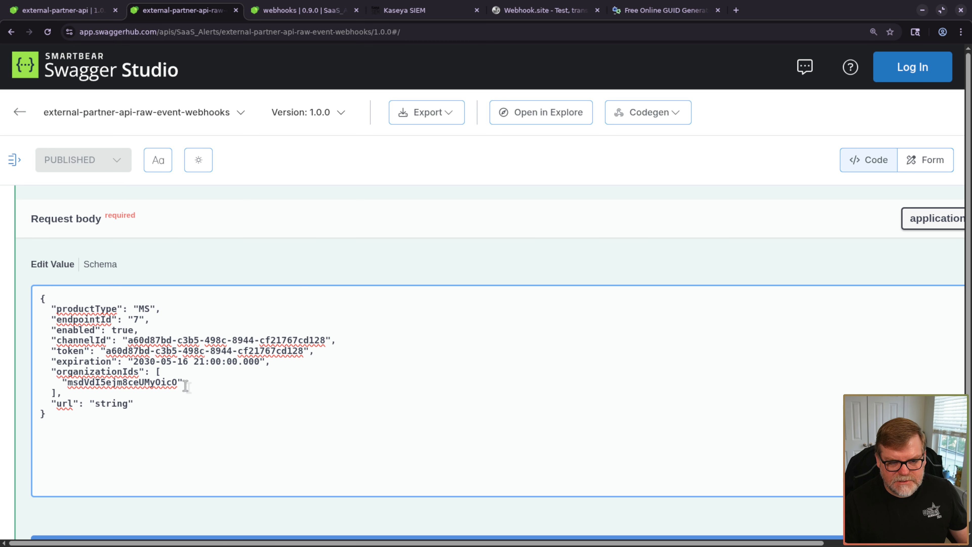
# - Replace the organizationIds entry with the Reynholm Industries organization ID
pyautogui.doubleClick(153, 383)
pyautogui.write('G0e0aJ0qKox3u1bopxbv')
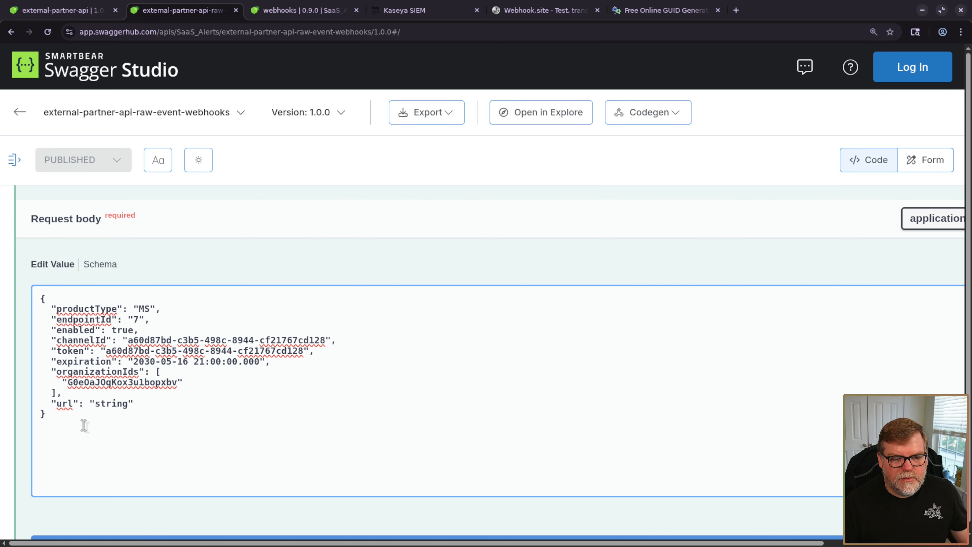
pyautogui.scroll(-1, 84, 425)
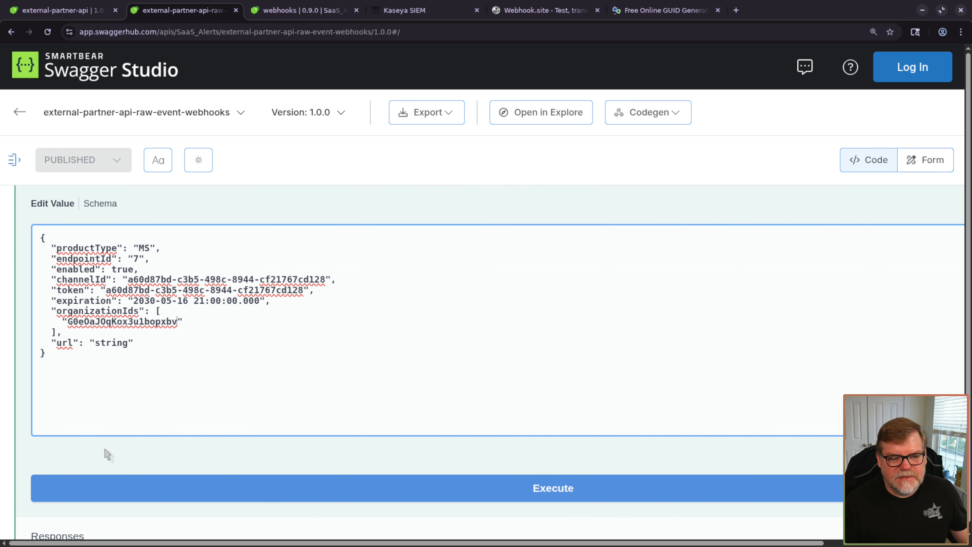
# - Set url to the Webhook.site inbox address and send the create-subscription request
pyautogui.click(533, 11)
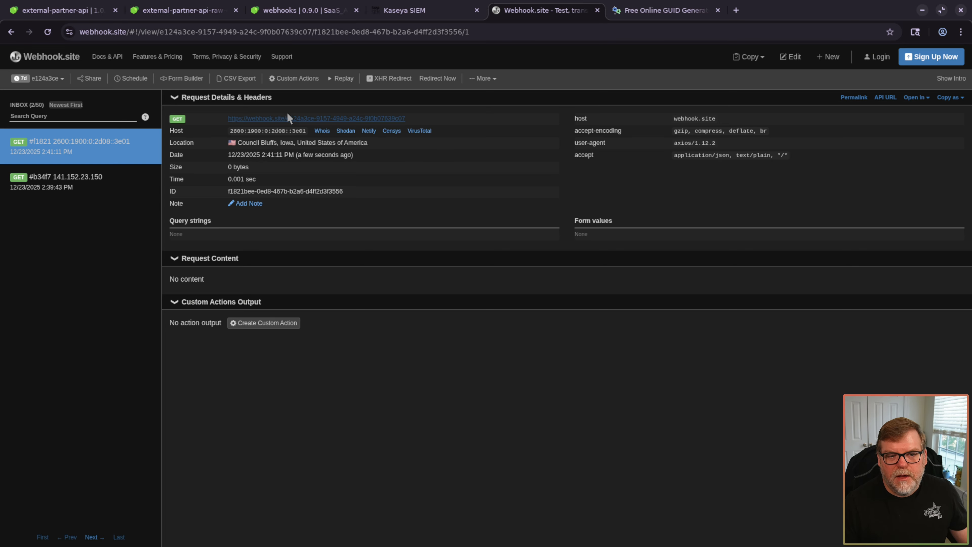
pyautogui.rightClick(285, 118)
pyautogui.click(336, 216)
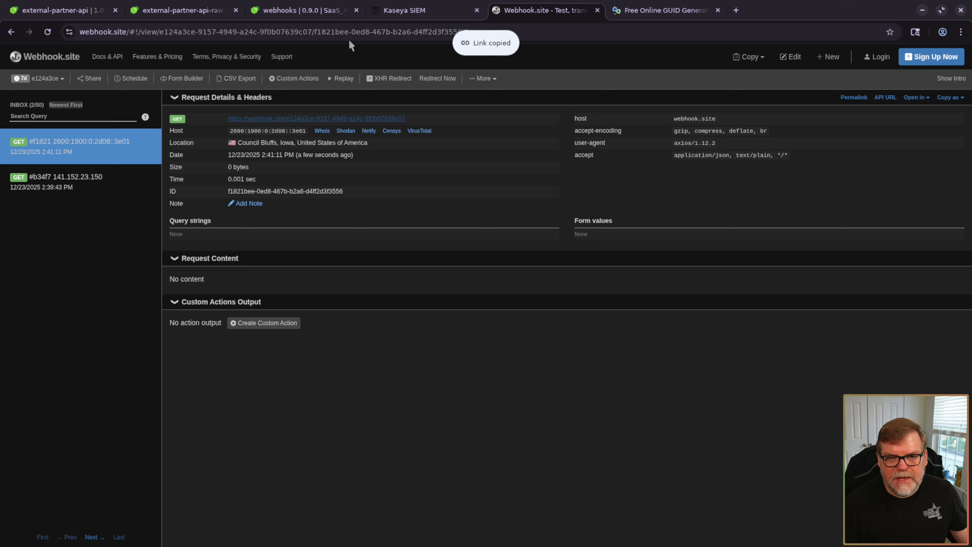
pyautogui.click(306, 11)
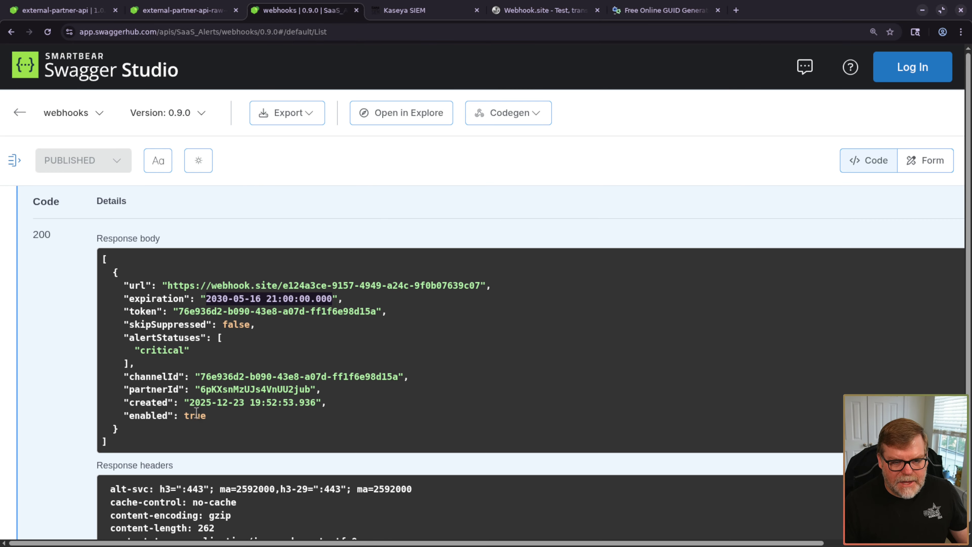
pyautogui.click(183, 10)
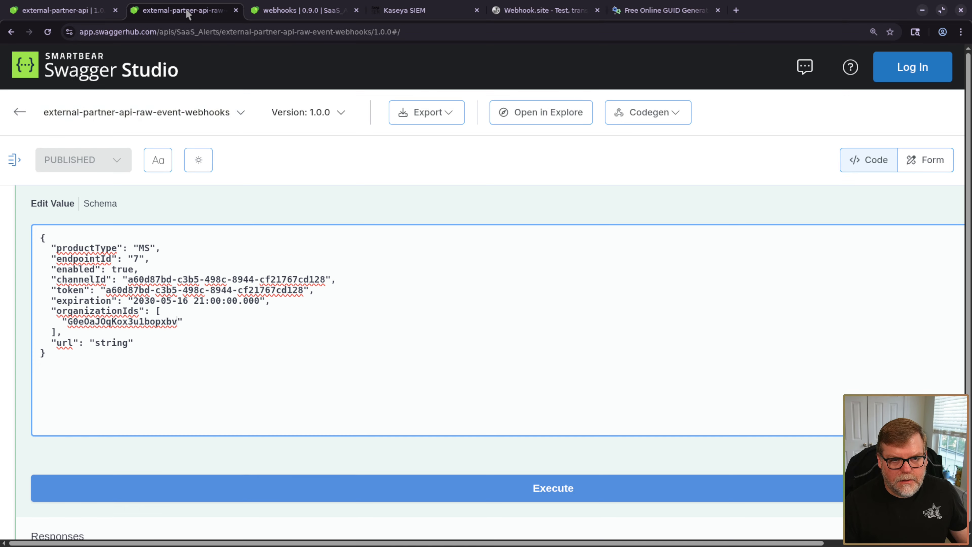
pyautogui.doubleClick(113, 339)
pyautogui.hotkey('ctrl', 'v')
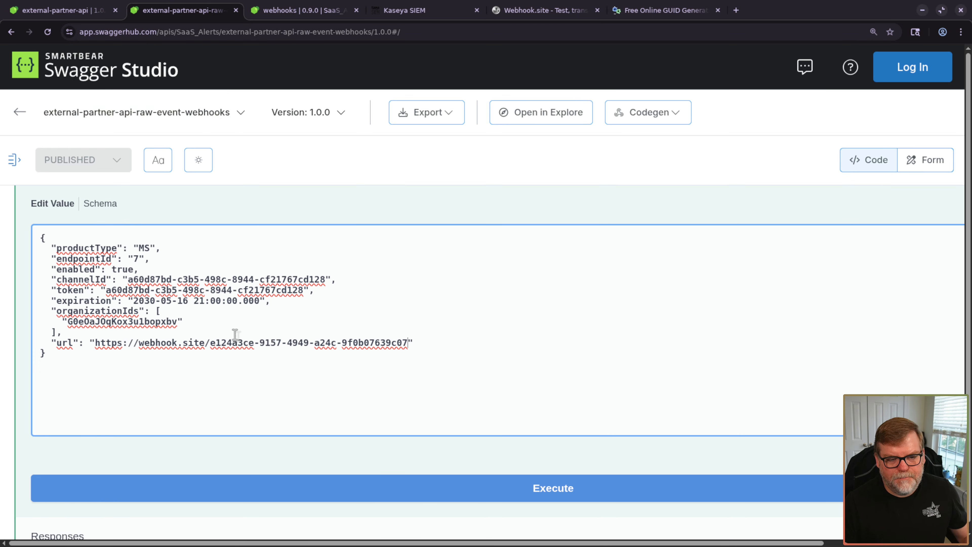
pyautogui.click(456, 494)
pyautogui.hotkey('ctrl', '-')
pyautogui.hotkey('ctrl', '-')
pyautogui.hotkey('ctrl', '-')
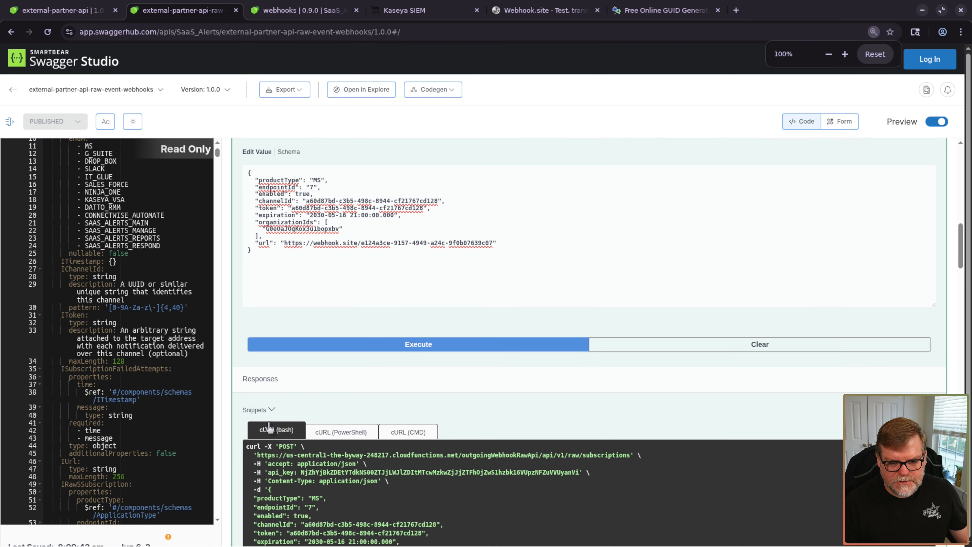
# - Rerun GET /raw/subscriptions to confirm the new MS subscription, then switch to Webhook.site
pyautogui.scroll(-9, 269, 427)
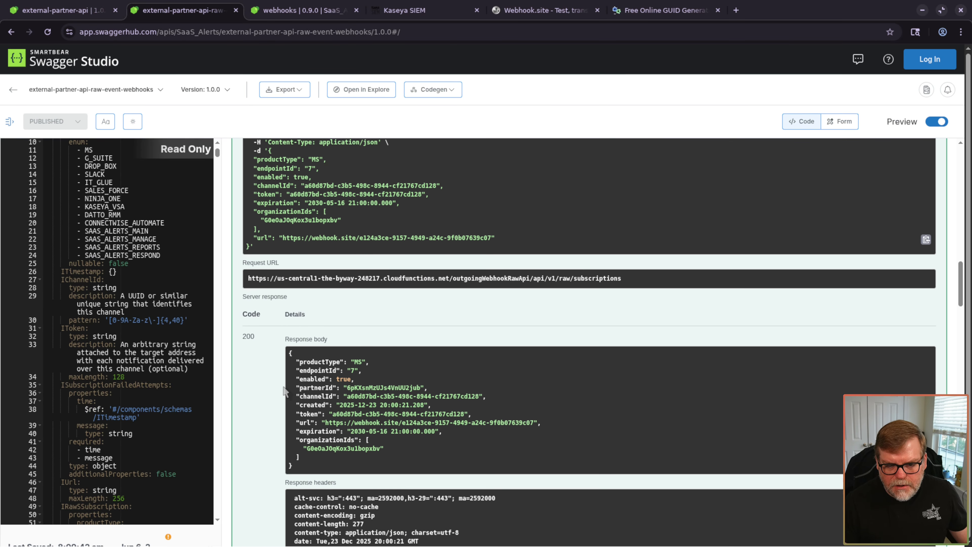
pyautogui.scroll(-2, 285, 391)
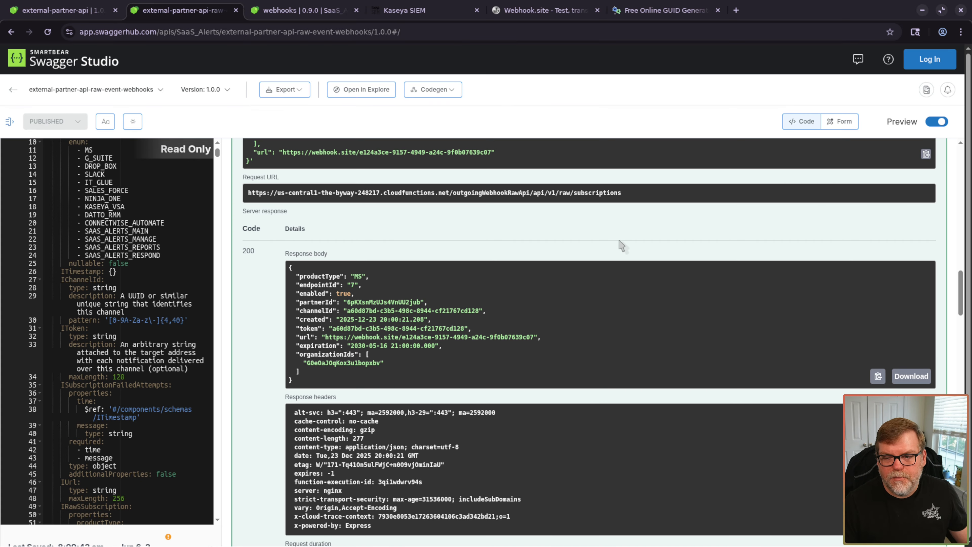
pyautogui.scroll(12, 605, 268)
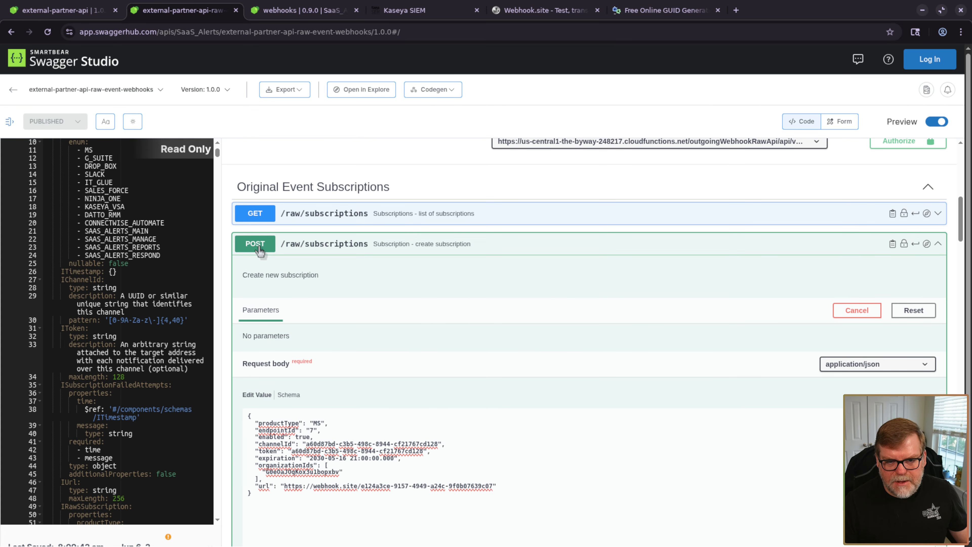
pyautogui.click(310, 214)
pyautogui.click(435, 347)
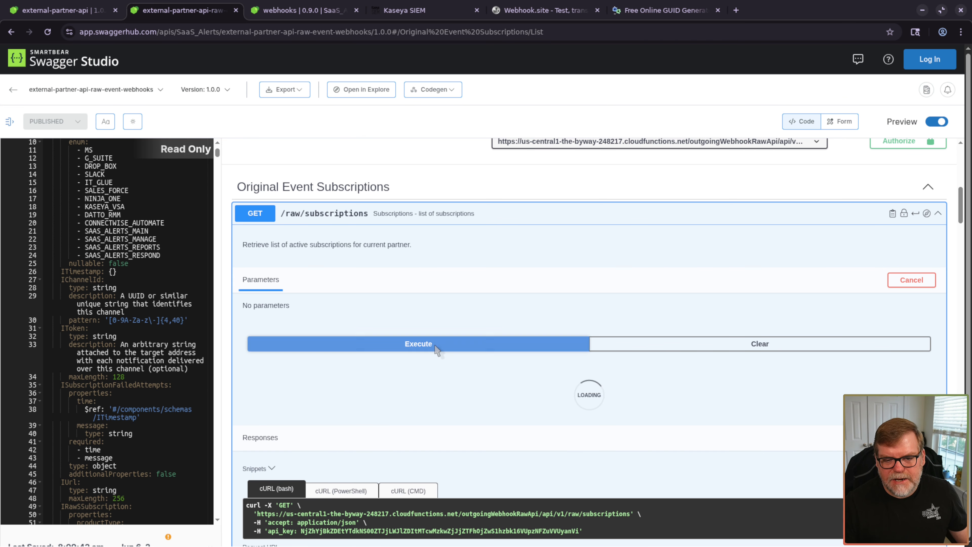
pyautogui.scroll(-10, 429, 341)
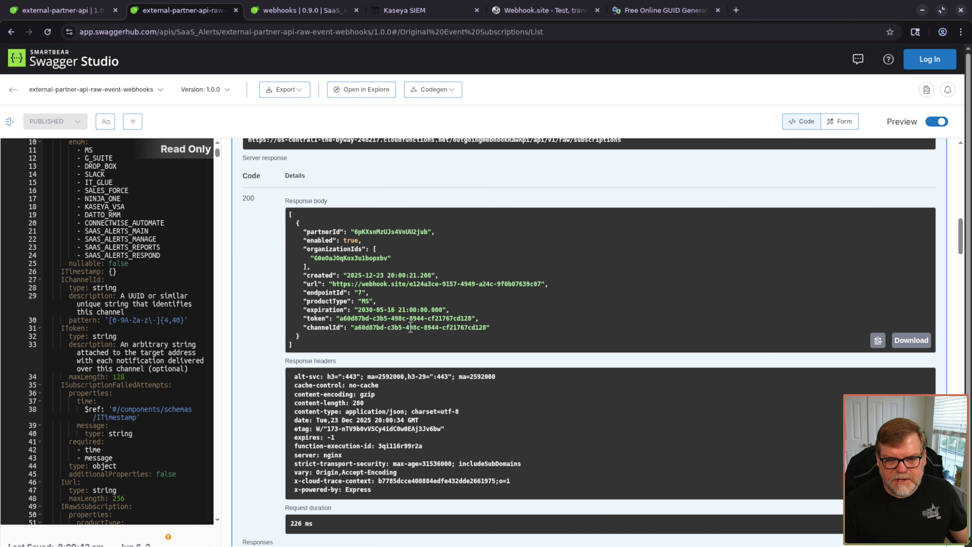
pyautogui.hotkey('ctrl', '+')
pyautogui.hotkey('ctrl', '+')
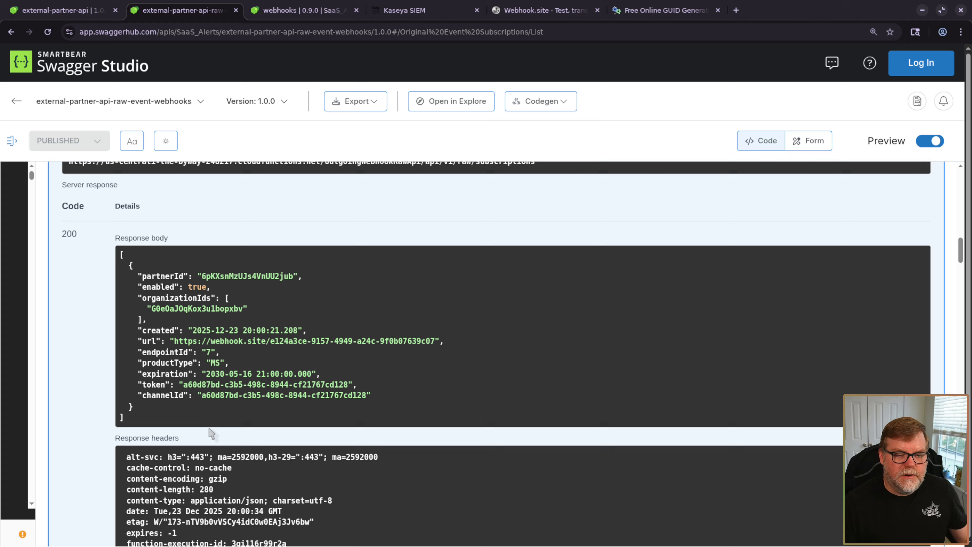
pyautogui.hotkey('ctrl', '-')
pyautogui.hotkey('ctrl', '-')
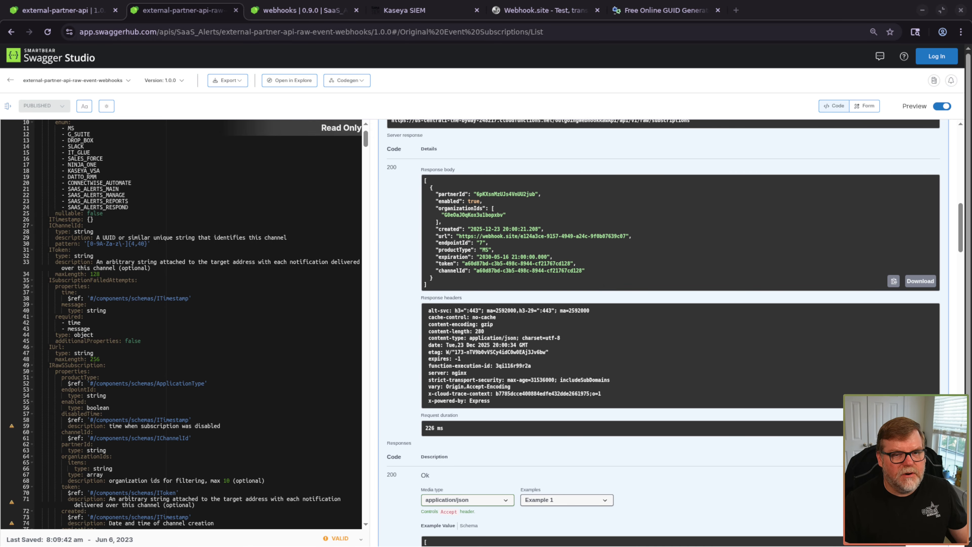
pyautogui.hotkey('alt', 'Tab')
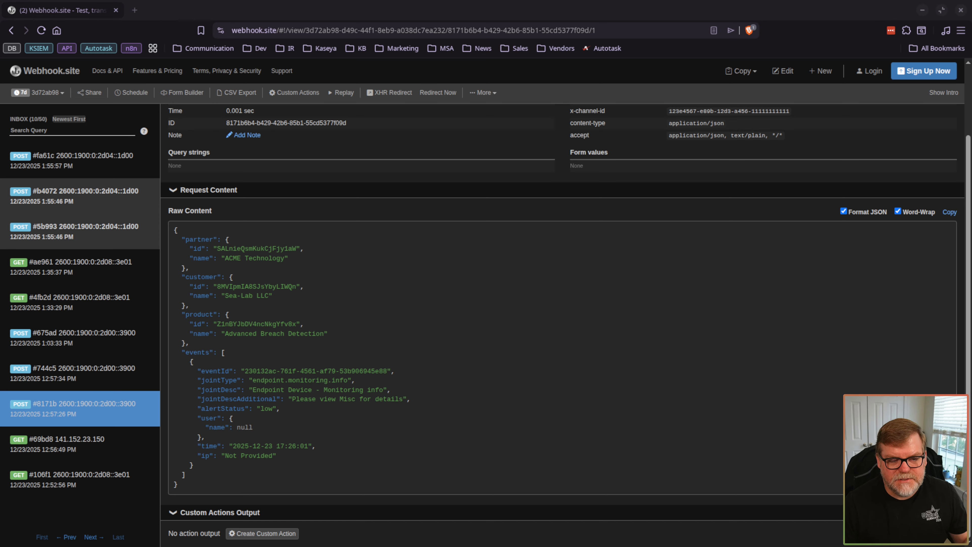
# - Open the #744c5 request in Webhook.site and scroll through its SensitivityLabelApplied payload
pyautogui.click(148, 369)
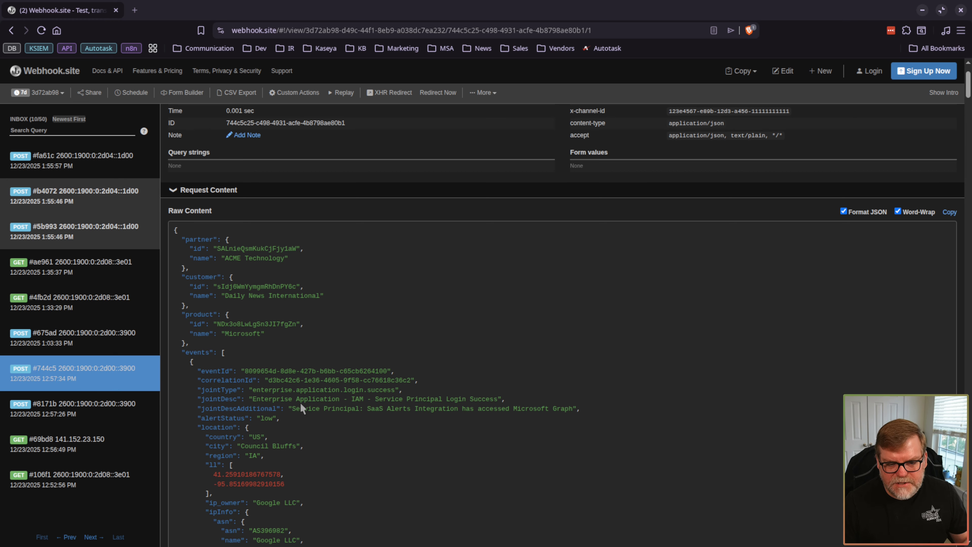
pyautogui.scroll(-8, 461, 436)
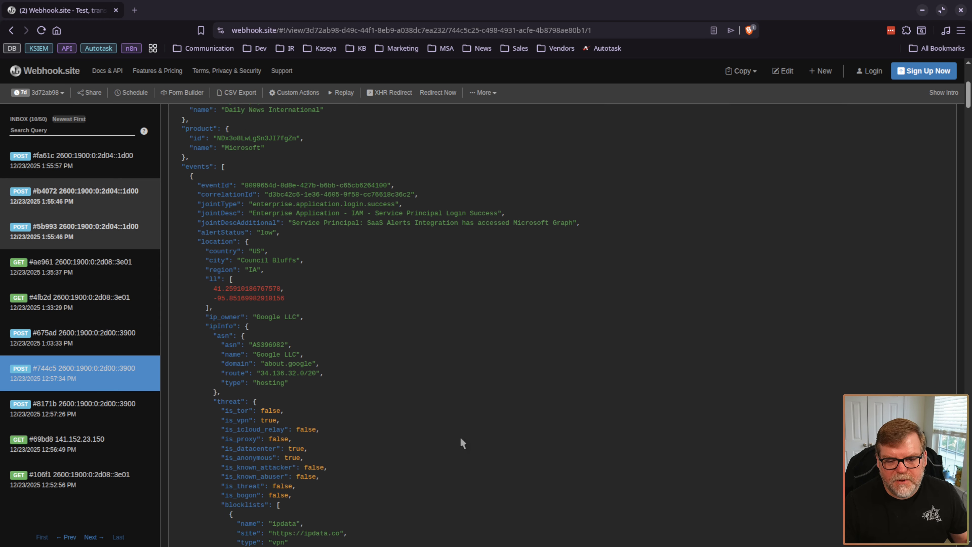
pyautogui.scroll(-8, 294, 304)
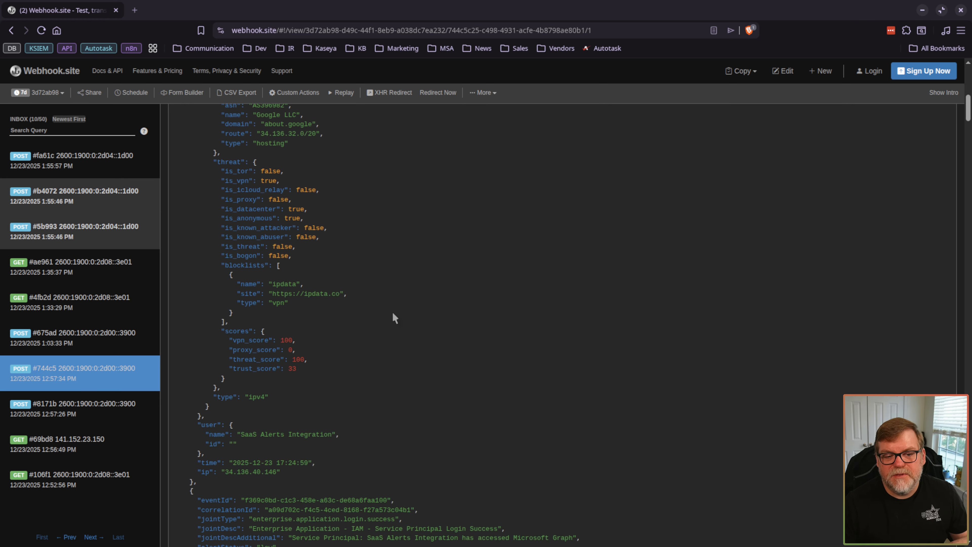
pyautogui.scroll(-5, 388, 337)
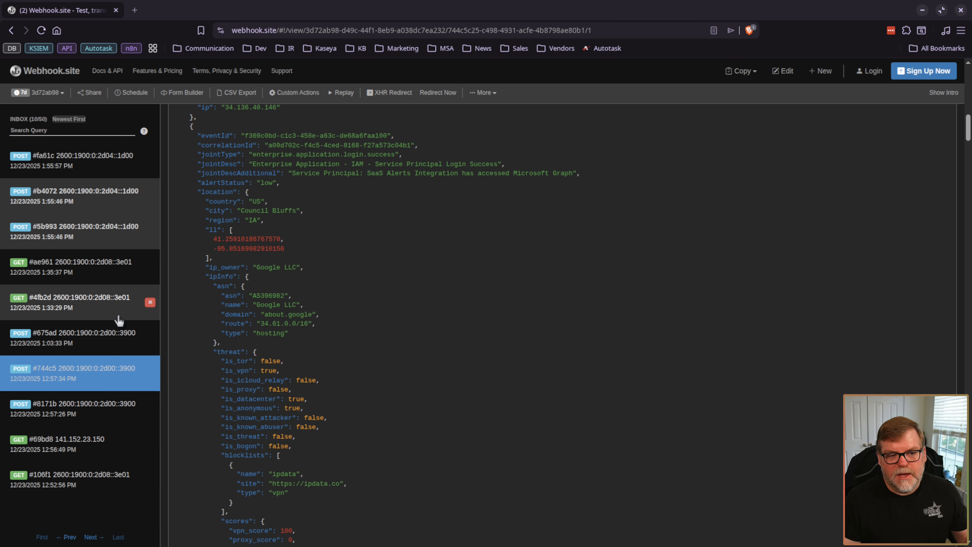
# - Open the #5b993 request and read through its JSON body of SensitivityLabelApplied events
pyautogui.click(92, 240)
pyautogui.scroll(10, 427, 297)
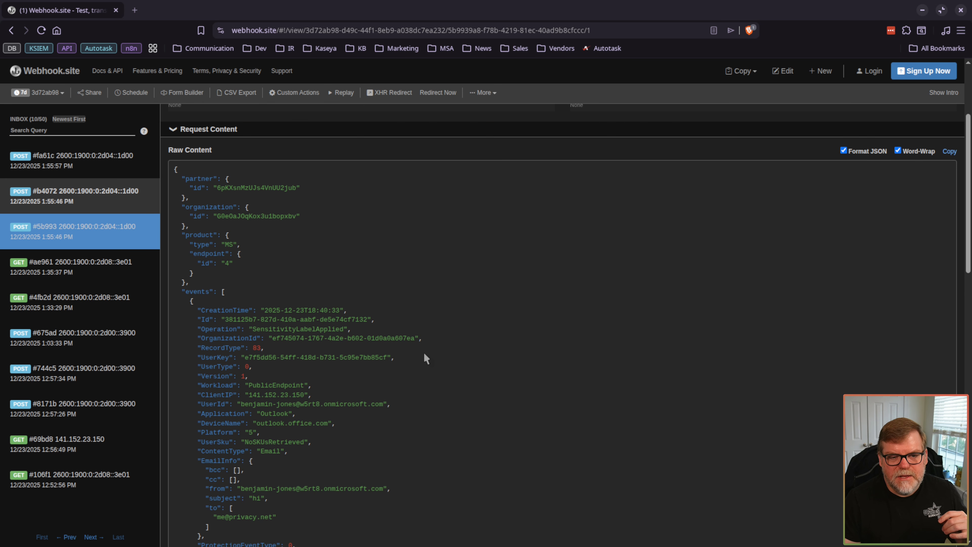
pyautogui.scroll(-5, 425, 356)
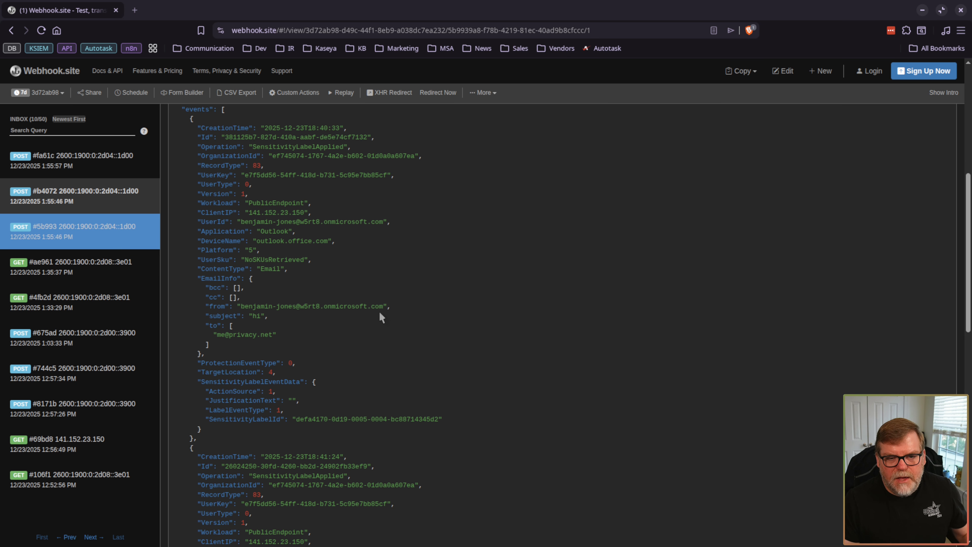
pyautogui.scroll(-3, 338, 295)
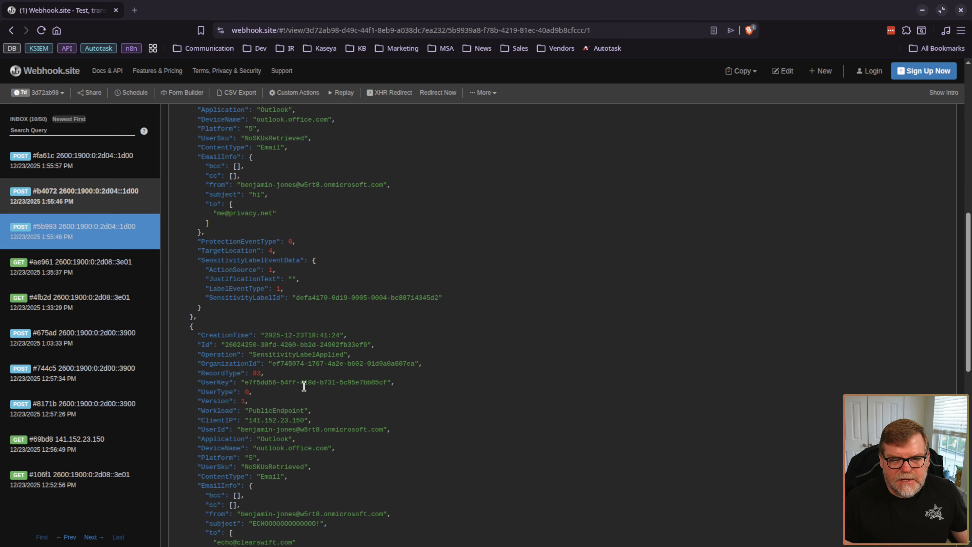
pyautogui.scroll(-3, 304, 386)
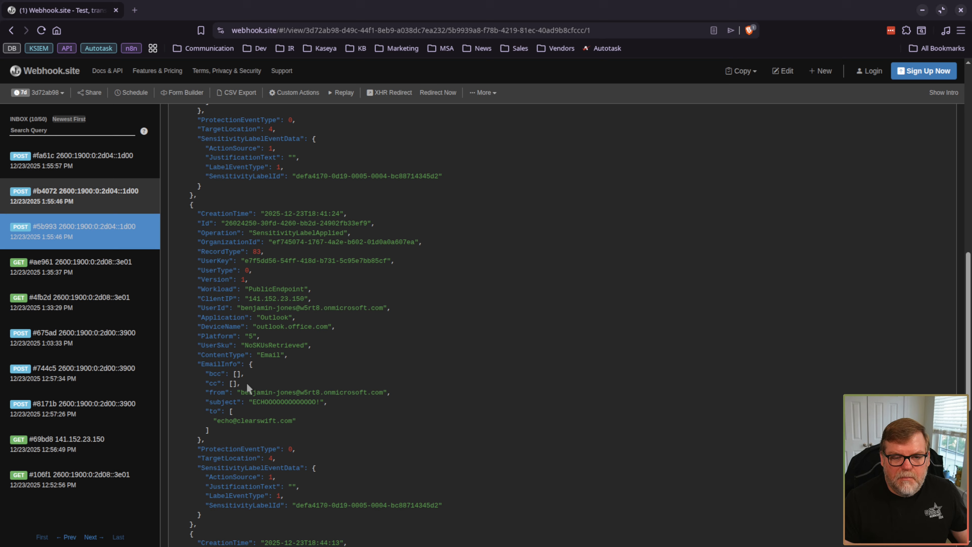
pyautogui.scroll(-8, 318, 354)
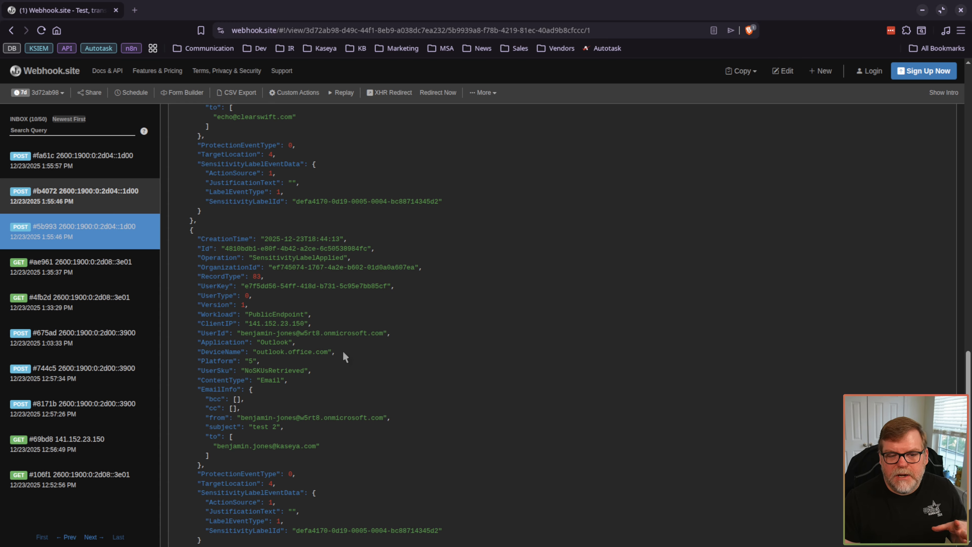
pyautogui.scroll(-2, 347, 364)
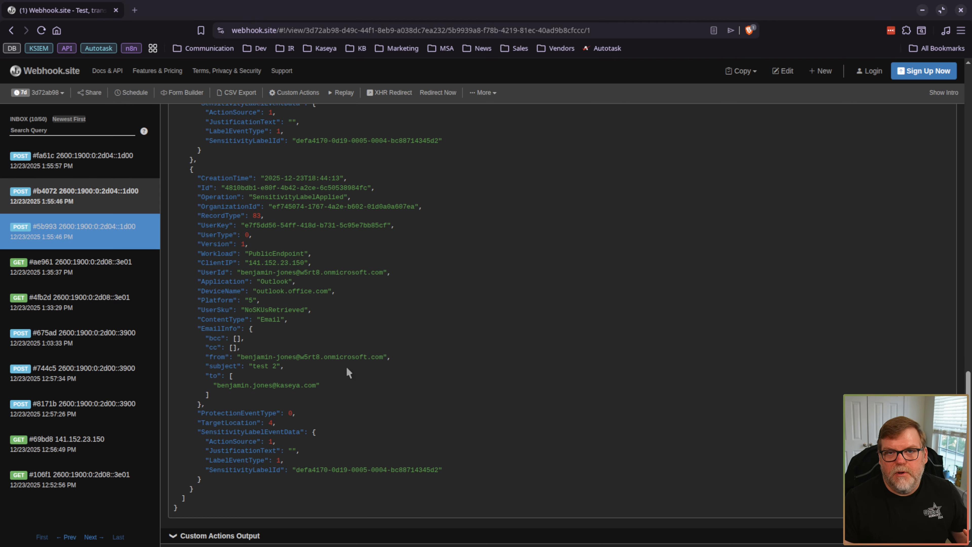
pyautogui.scroll(2, 348, 372)
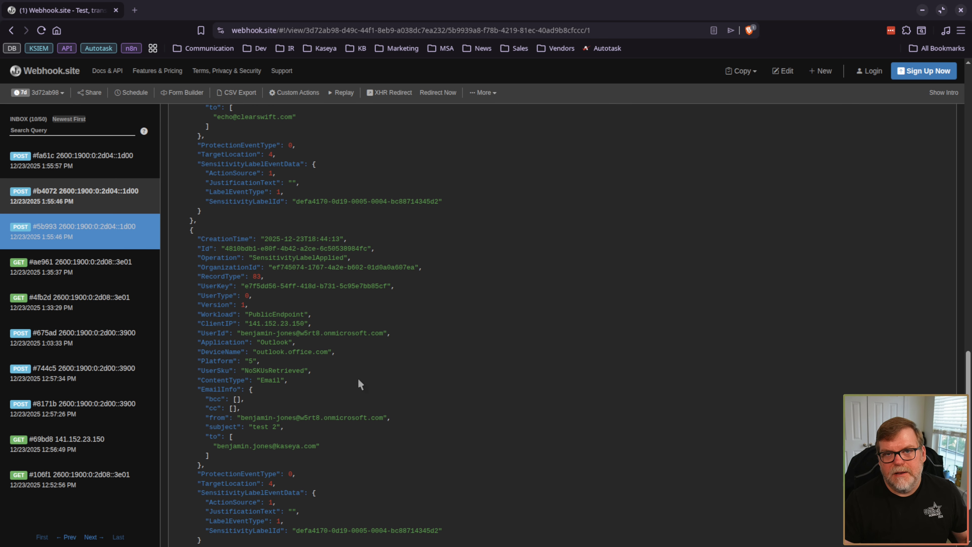
pyautogui.scroll(4, 358, 376)
pyautogui.scroll(3, 358, 377)
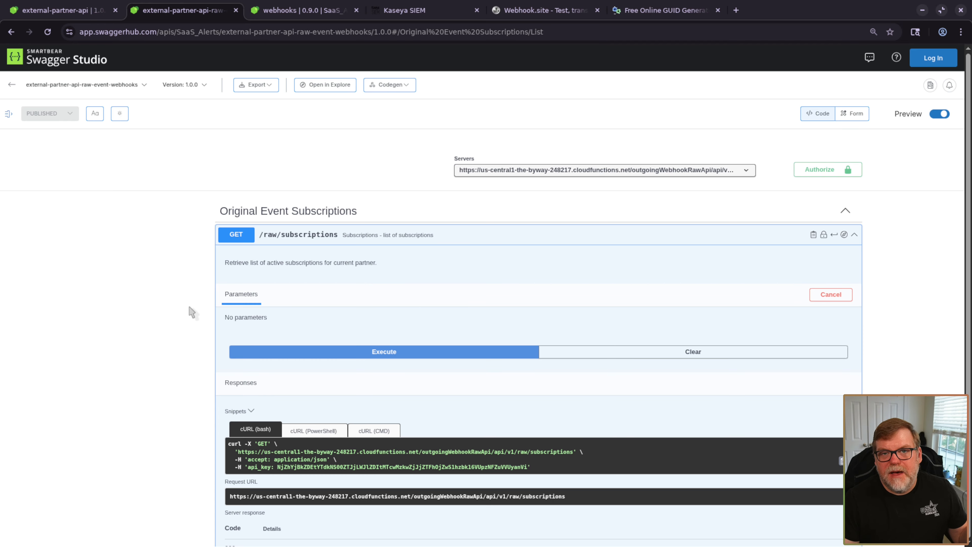
# - Re-run GET /raw/subscriptions, which returns one enabled MS subscription with endpointId 7
pyautogui.scroll(-8, 202, 300)
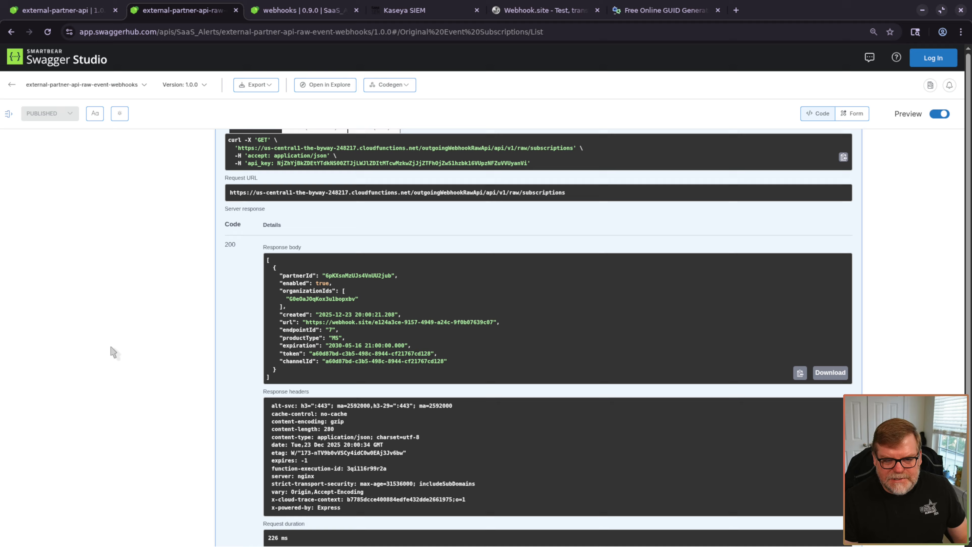
pyautogui.scroll(10, 386, 280)
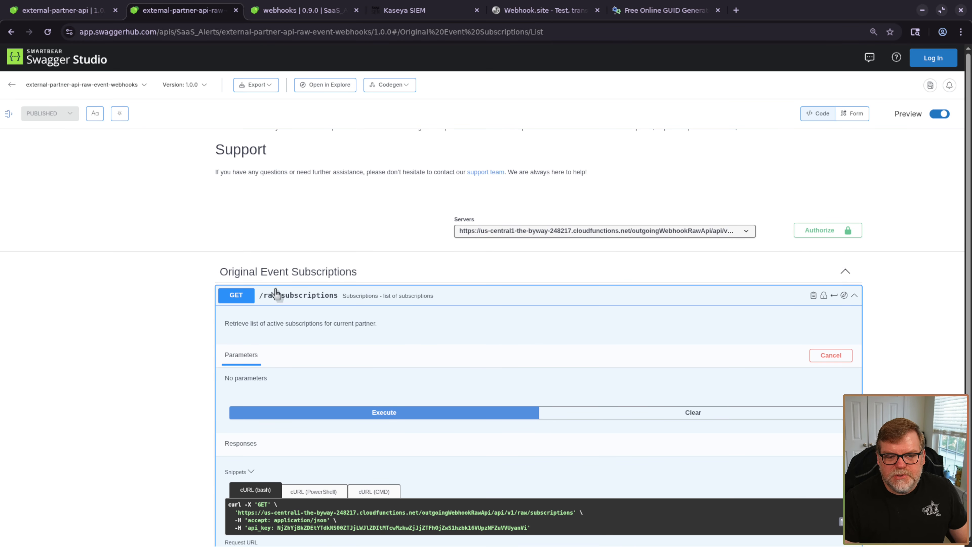
pyautogui.scroll(-5, 539, 341)
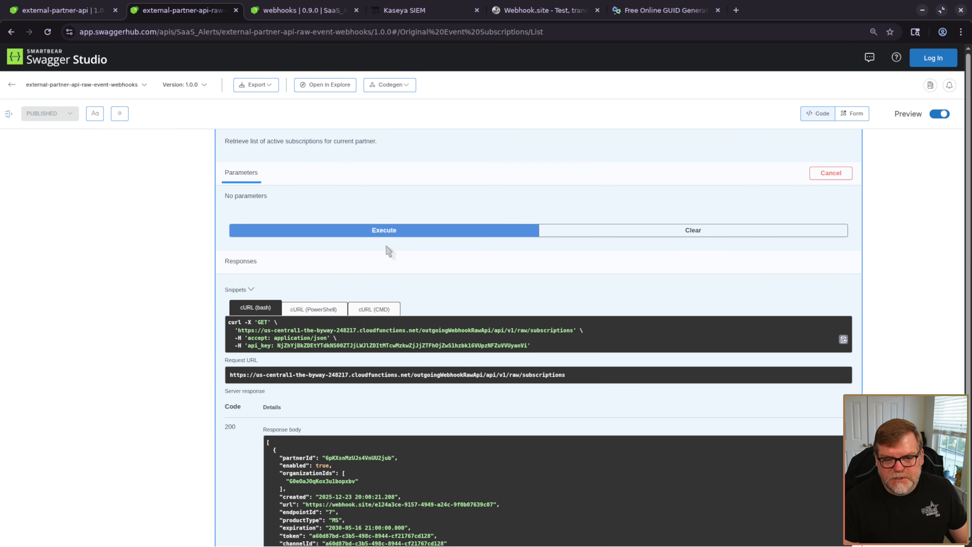
pyautogui.click(385, 230)
pyautogui.scroll(-5, 386, 352)
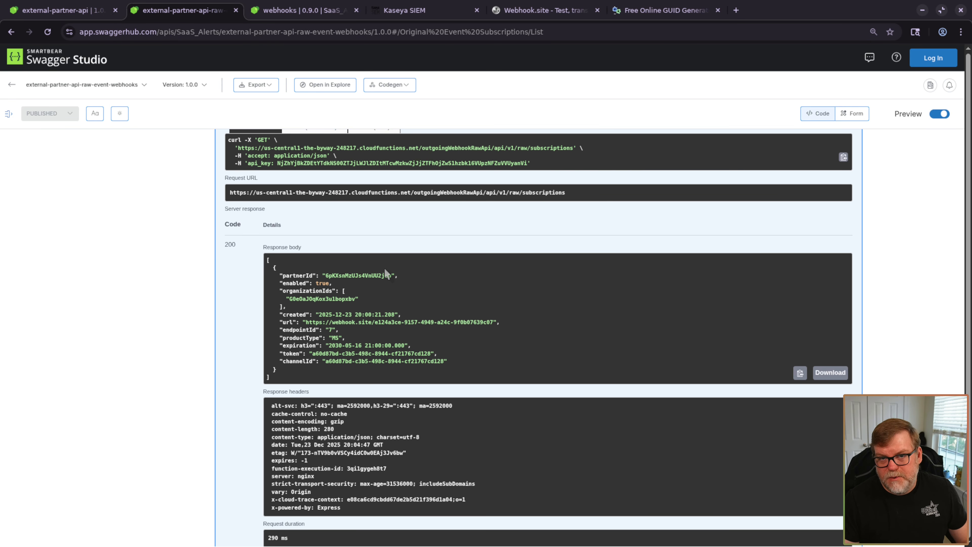
# - Select the subscription's channelId value in the enlarged response, then restore the zoom
pyautogui.hotkey('ctrl', '+')
pyautogui.scroll(-2, 515, 422)
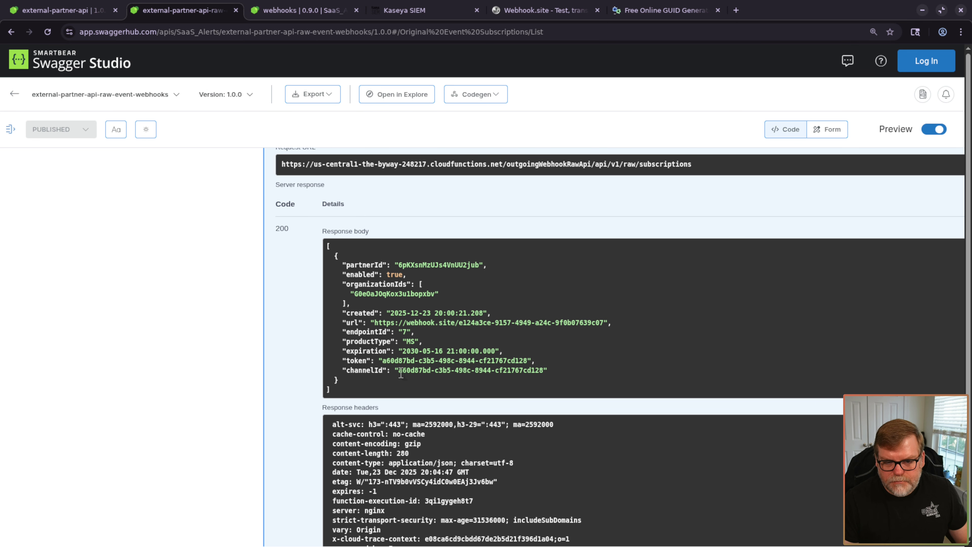
pyautogui.moveTo(383, 361); pyautogui.dragTo(529, 359)
pyautogui.hotkey('ctrl', 'c')
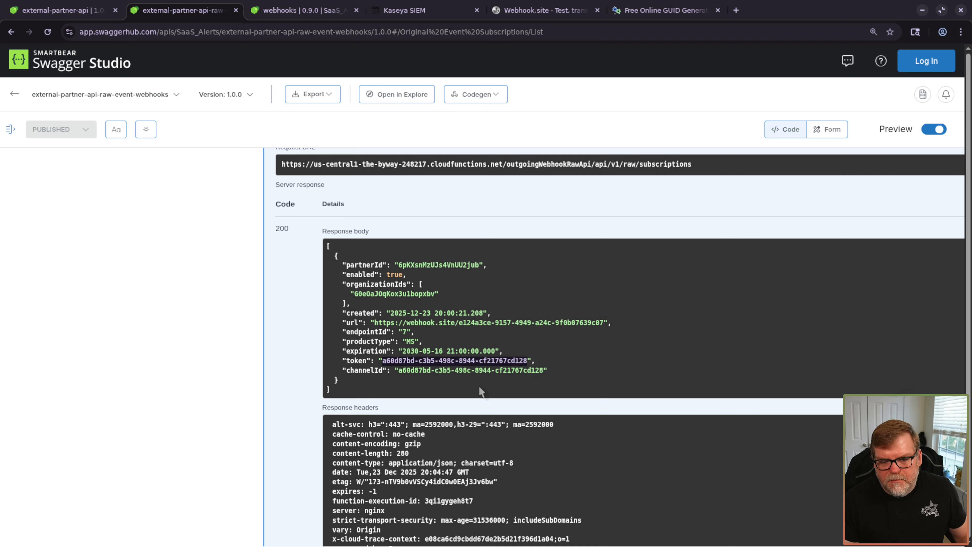
pyautogui.hotkey('ctrl', '-')
pyautogui.scroll(-20, 152, 373)
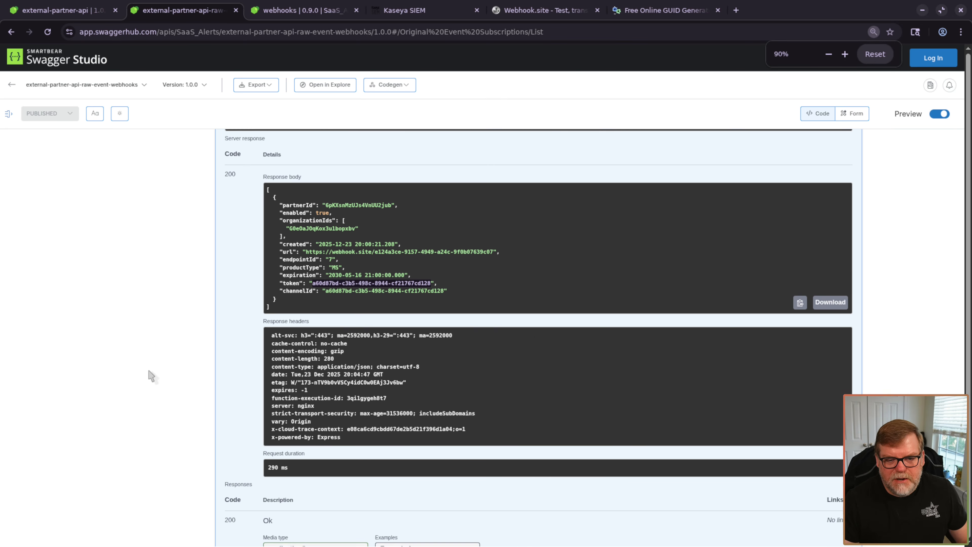
pyautogui.scroll(-15, 151, 375)
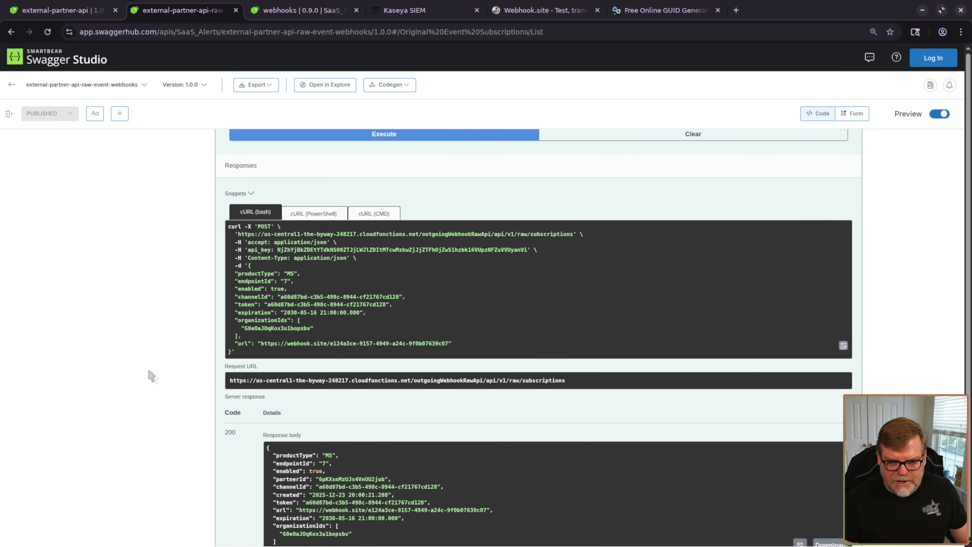
pyautogui.scroll(3, 152, 377)
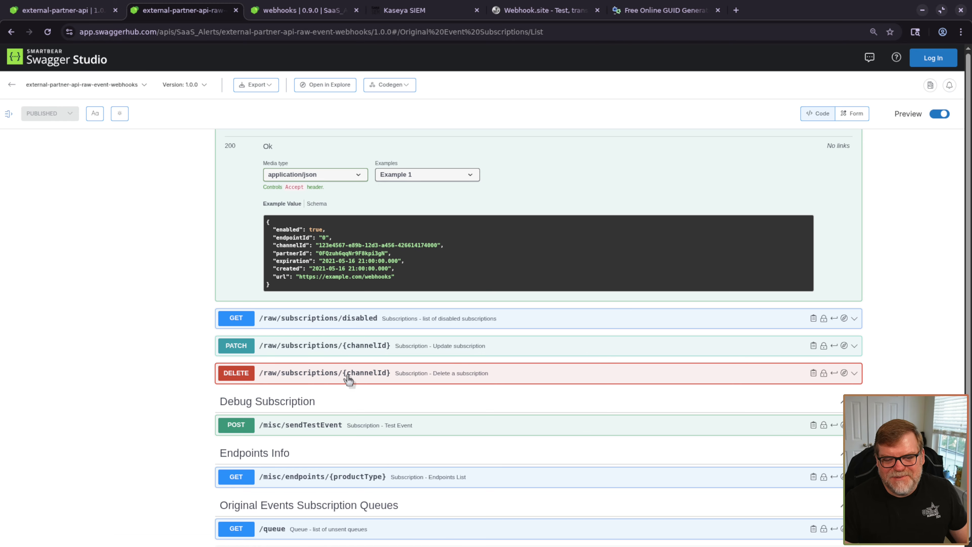
# - Send DELETE /raw/subscriptions/{channelId} with the copied channelId pasted in
pyautogui.click(356, 378)
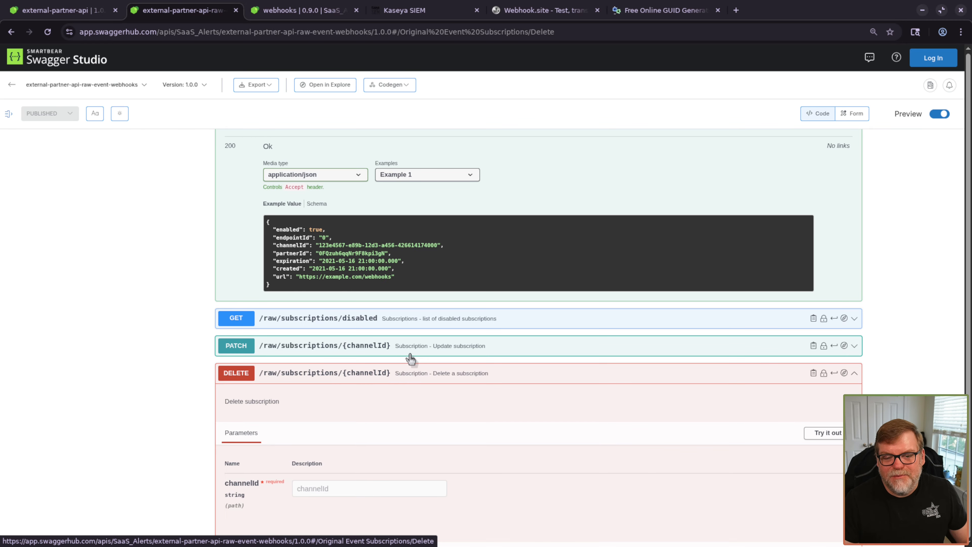
pyautogui.click(409, 350)
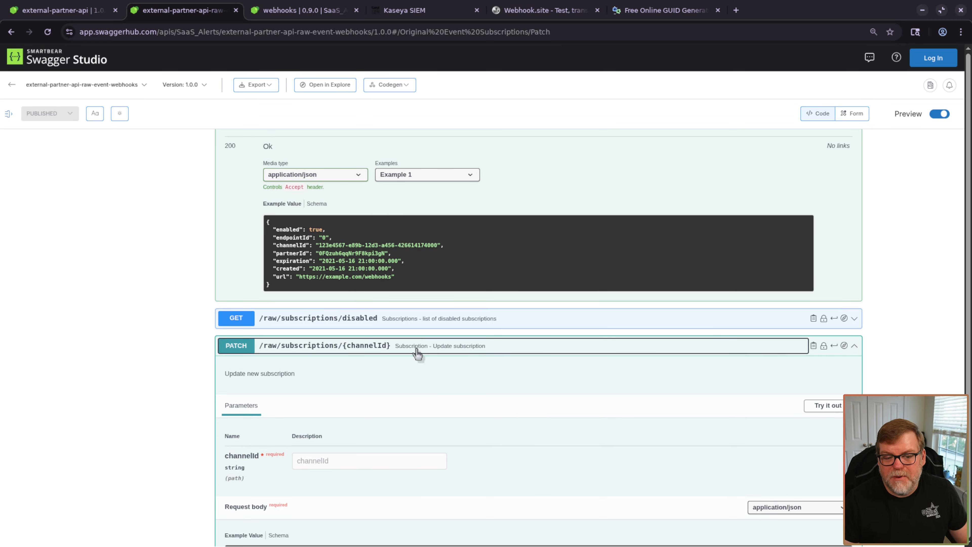
pyautogui.click(421, 349)
pyautogui.scroll(-4, 448, 348)
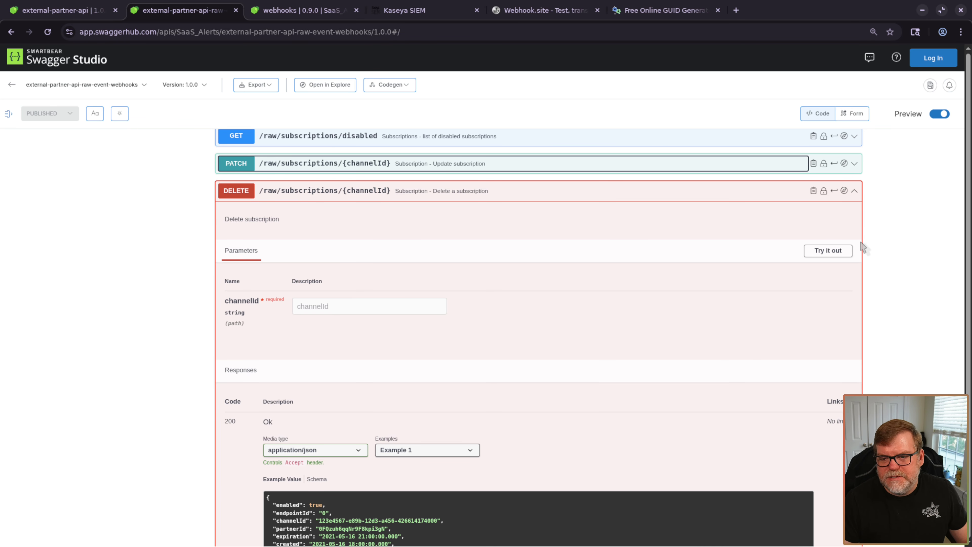
pyautogui.click(826, 254)
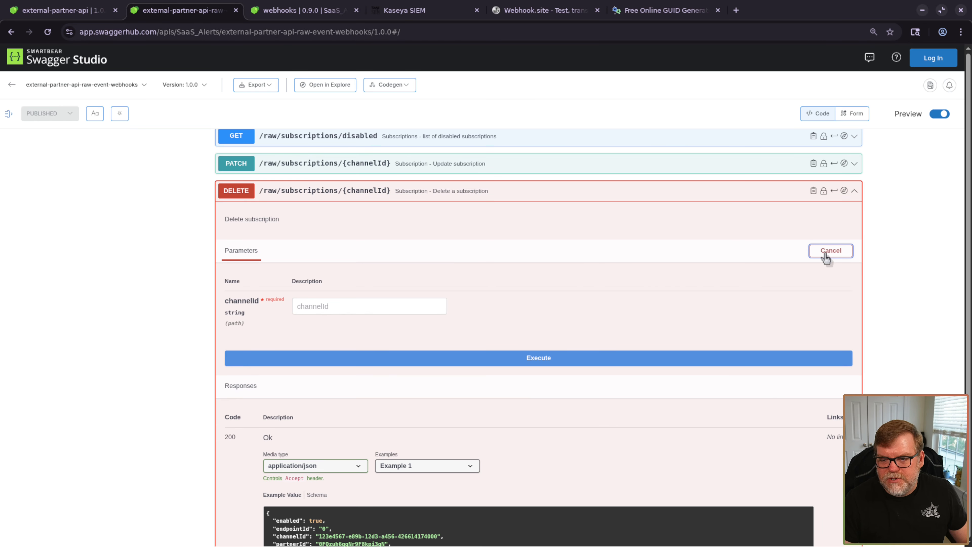
pyautogui.click(323, 306)
pyautogui.hotkey('ctrl', 'v')
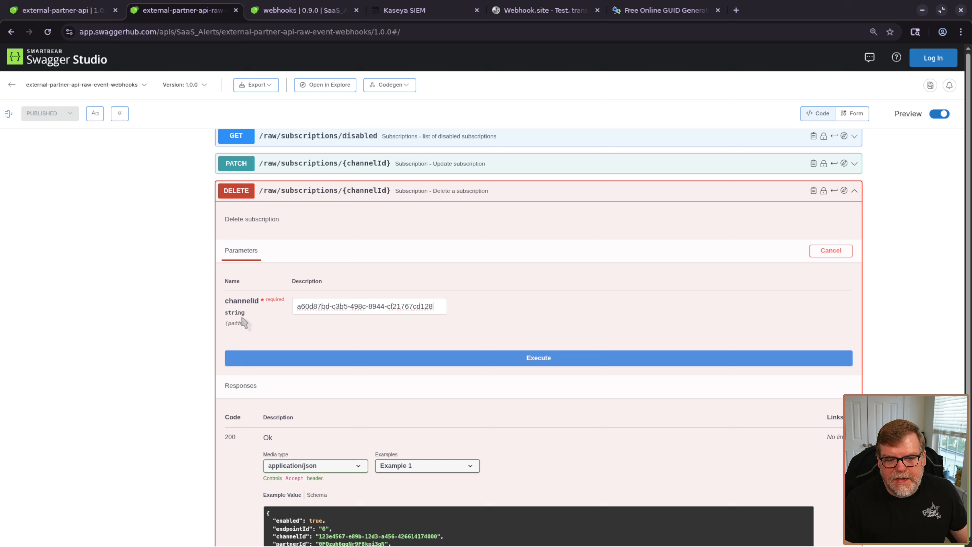
pyautogui.hotkey('ctrl', 'a')
pyautogui.click(519, 359)
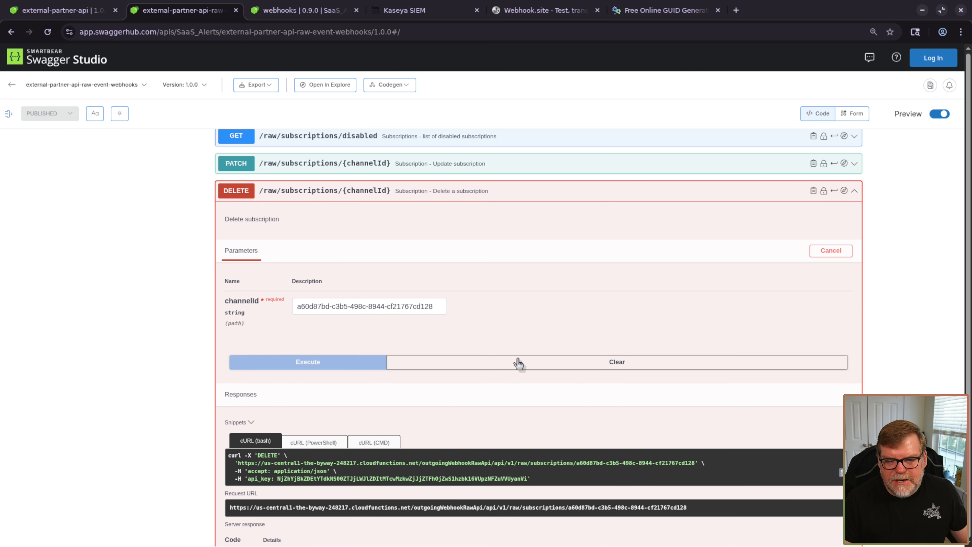
# - Re-run GET /raw/subscriptions to confirm it now returns an empty [] list
pyautogui.scroll(-8, 427, 489)
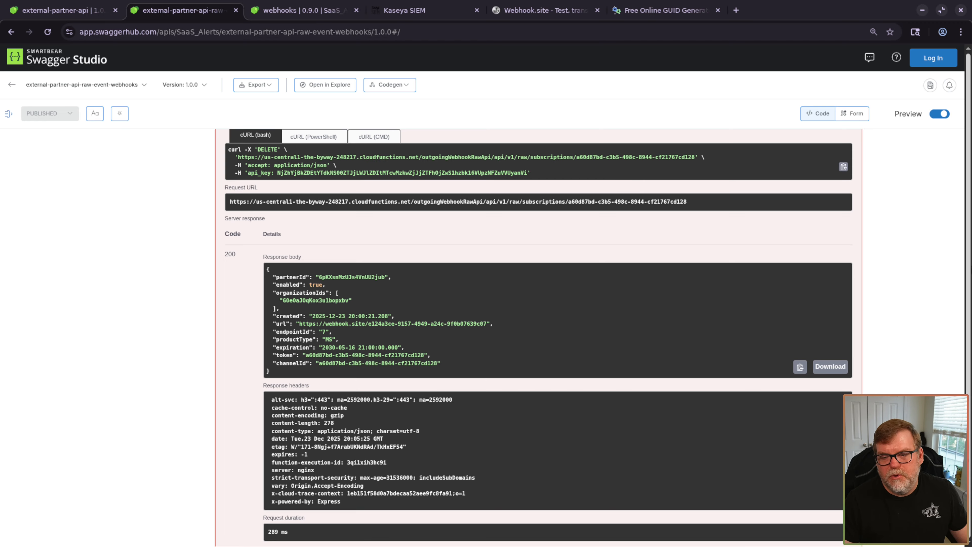
pyautogui.scroll(3, 834, 358)
pyautogui.scroll(15, 552, 398)
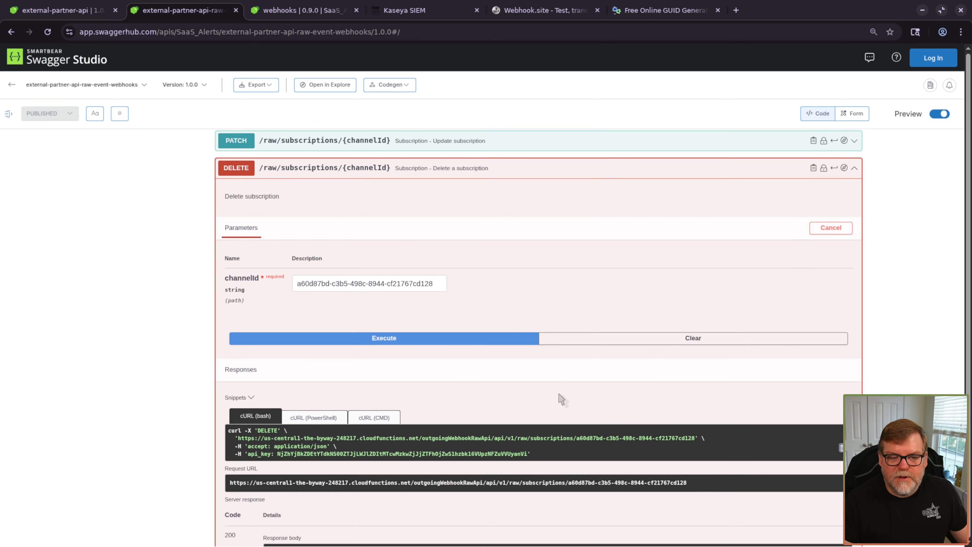
pyautogui.scroll(12, 553, 398)
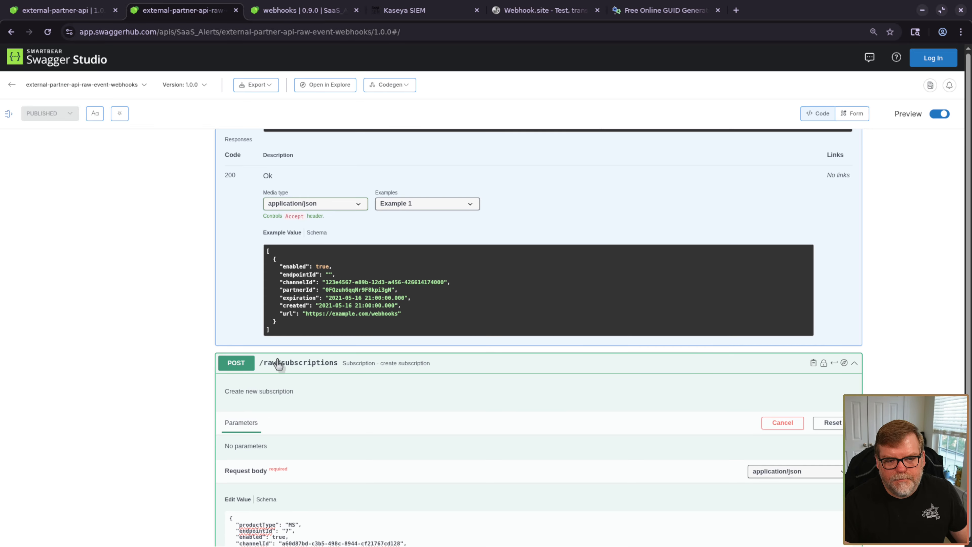
pyautogui.click(279, 364)
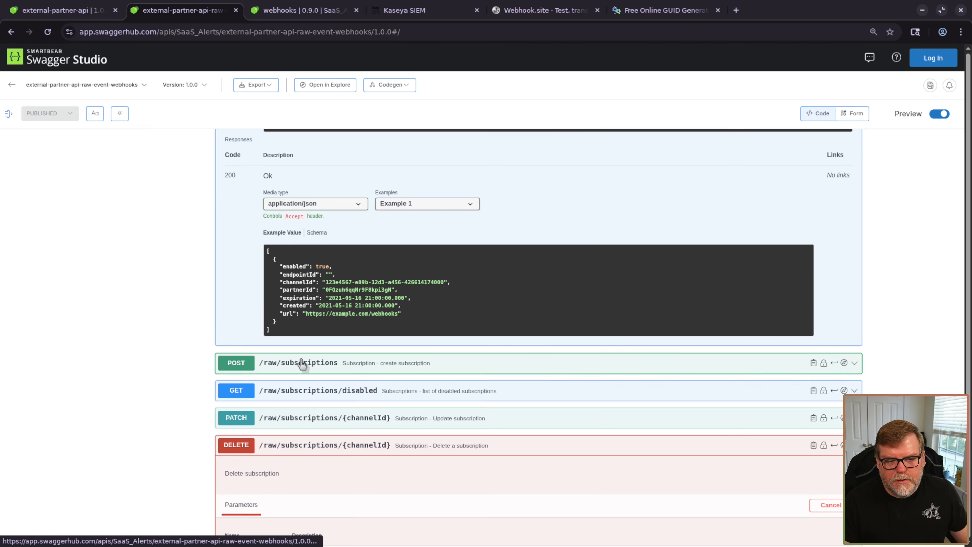
pyautogui.scroll(9, 341, 268)
pyautogui.scroll(8, 341, 251)
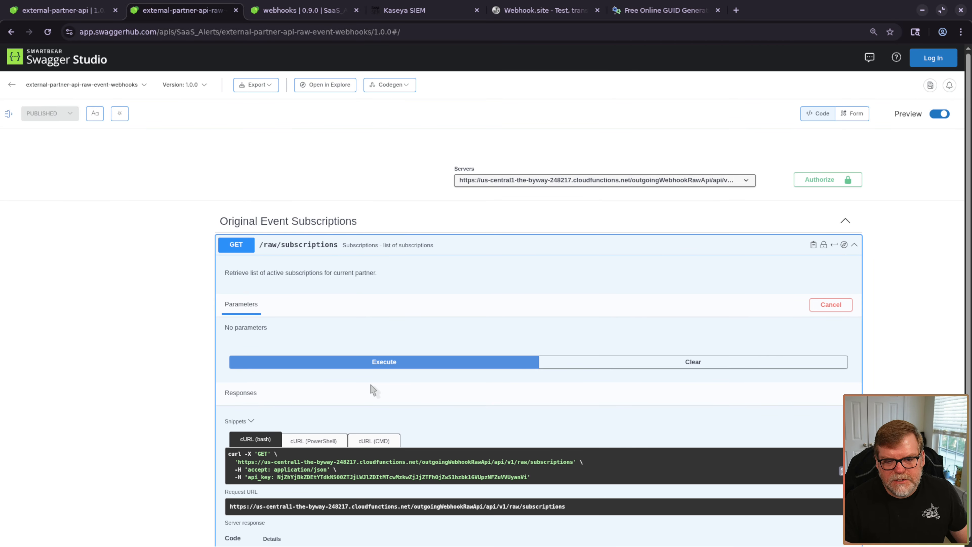
pyautogui.click(380, 362)
pyautogui.scroll(-6, 240, 362)
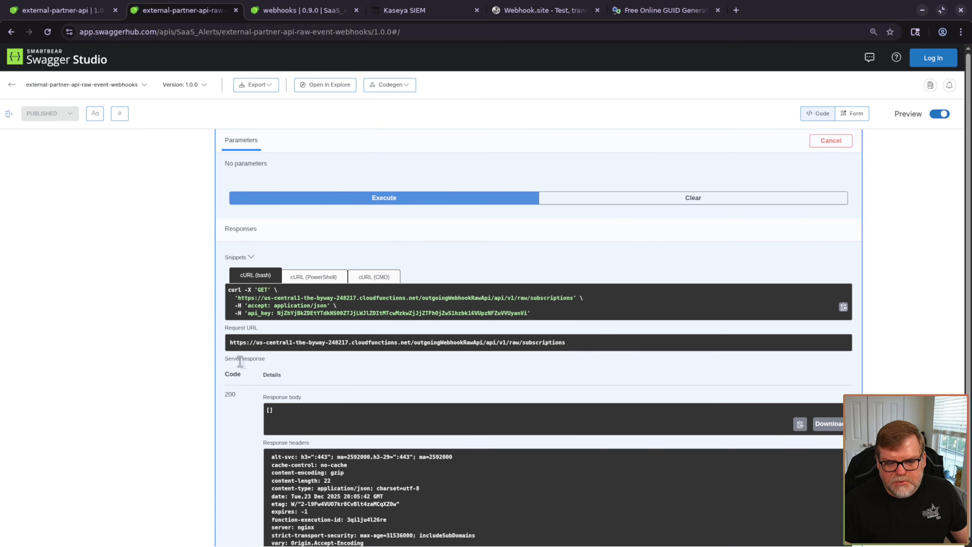
pyautogui.moveTo(303, 344); pyautogui.dragTo(251, 322)
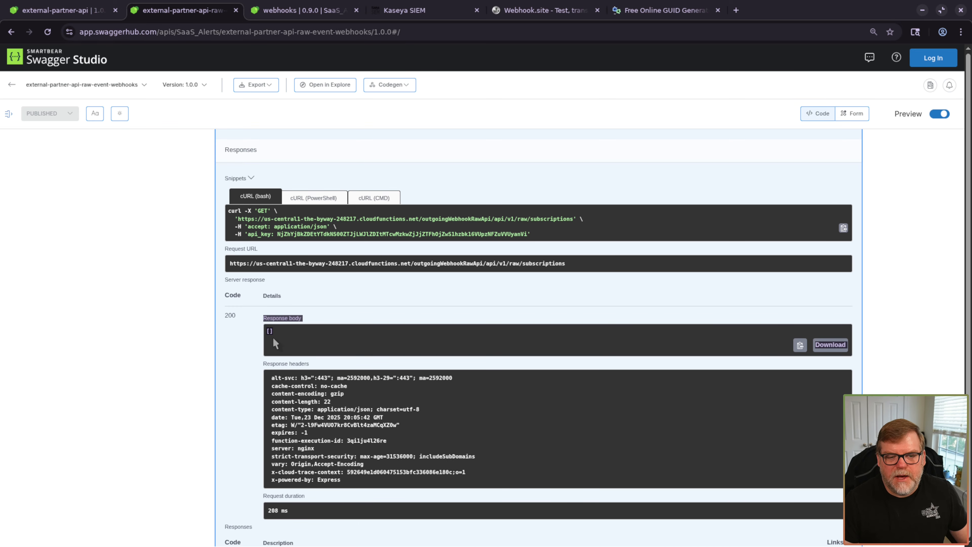
pyautogui.click(201, 373)
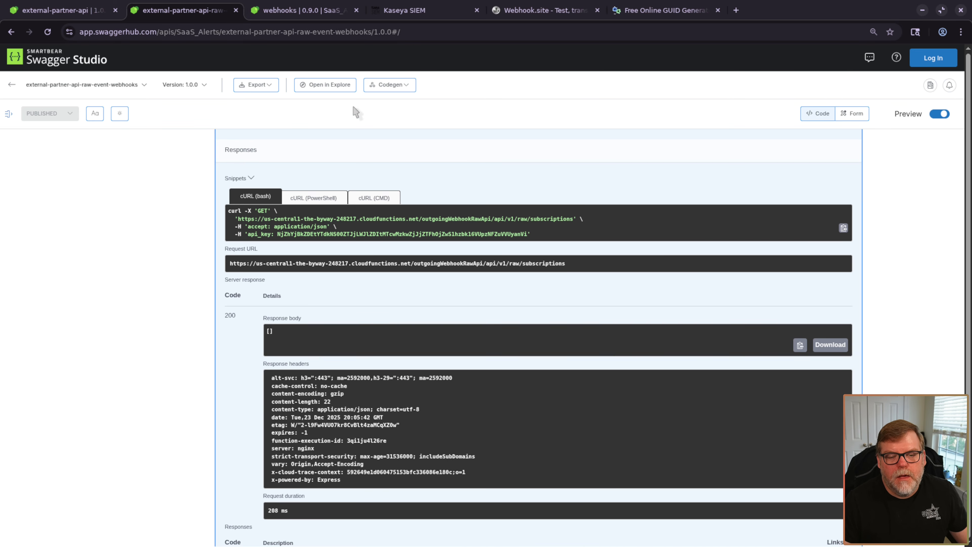
# - On the webhooks 0.9.0 page, run GET /subscriptions, showing one enabled critical-alerts subscription
pyautogui.click(308, 11)
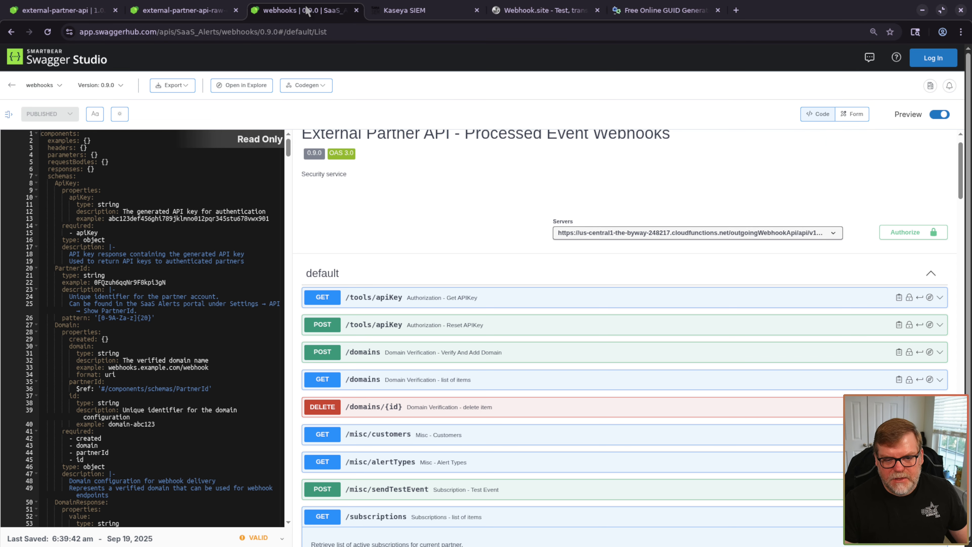
pyautogui.scroll(-5, 456, 225)
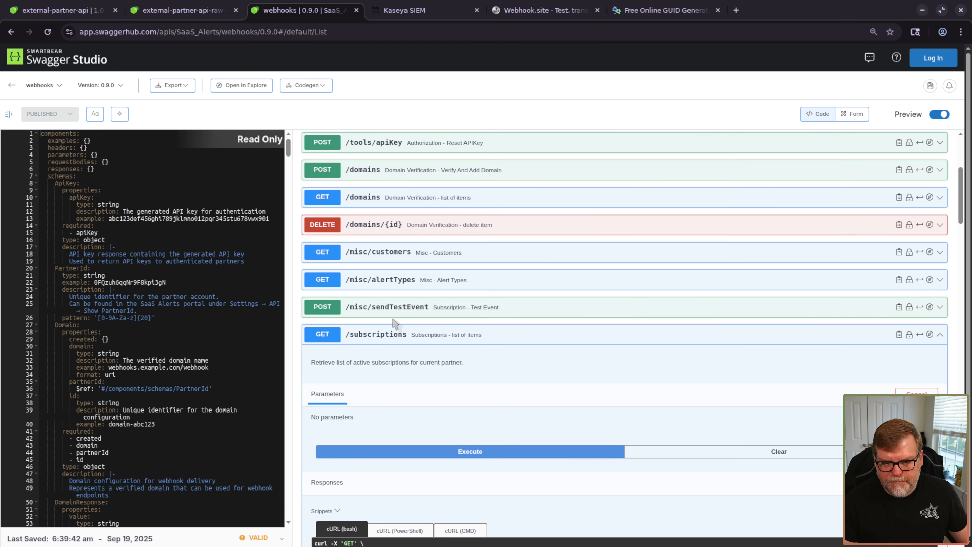
pyautogui.scroll(-3, 449, 306)
pyautogui.scroll(-5, 511, 445)
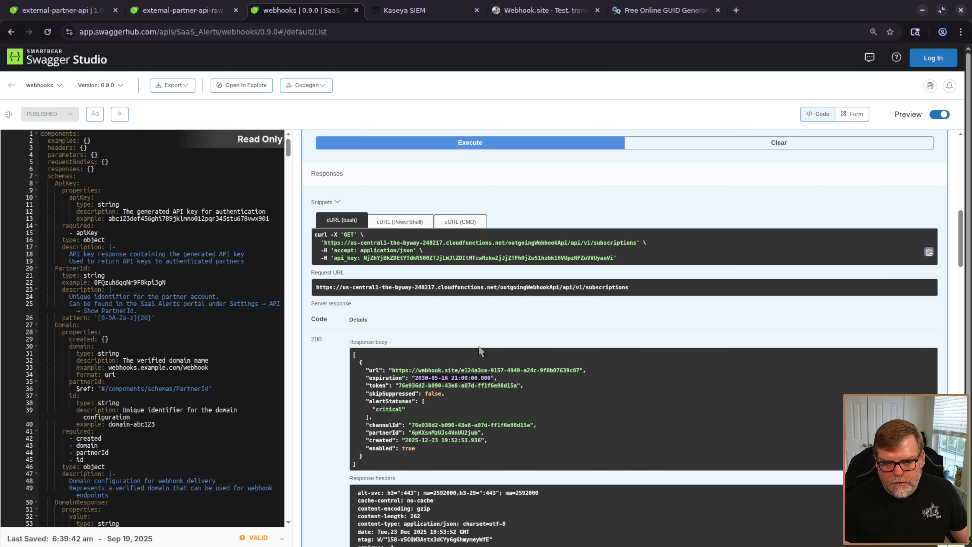
pyautogui.scroll(5, 340, 363)
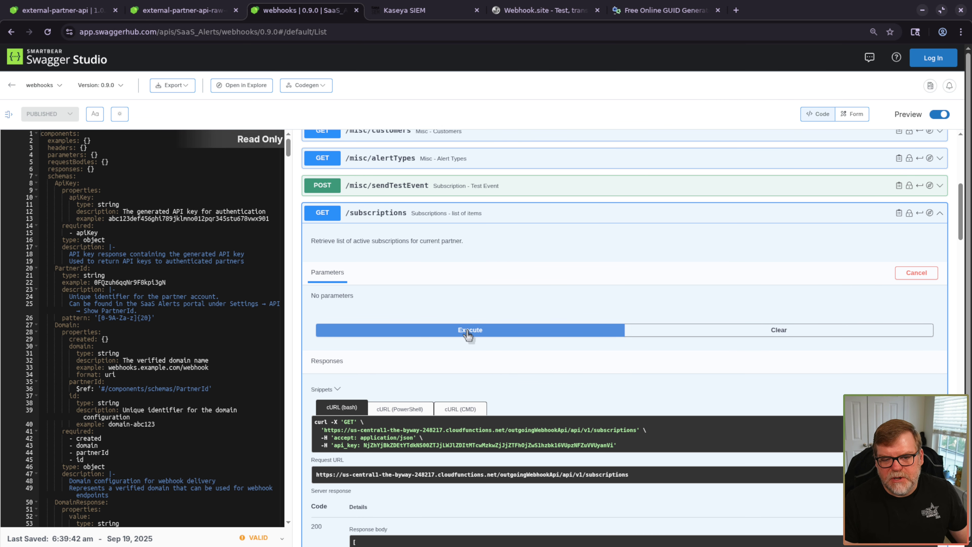
pyautogui.click(480, 336)
pyautogui.scroll(-7, 481, 338)
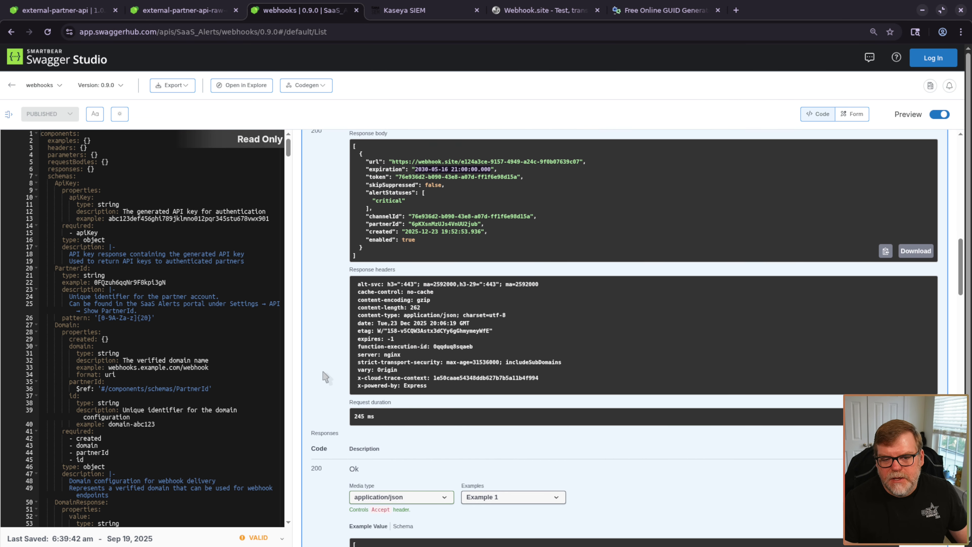
# - Select the subscription's channelId value in the enlarged response, then zoom back to 90%
pyautogui.hotkey('ctrl', '+')
pyautogui.hotkey('ctrl', '+')
pyautogui.hotkey('ctrl', '+')
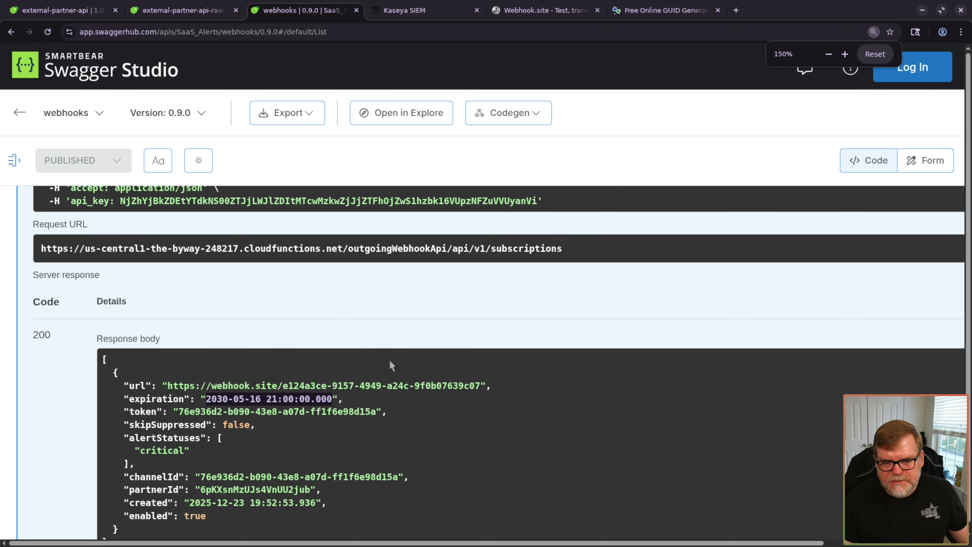
pyautogui.scroll(-3, 93, 459)
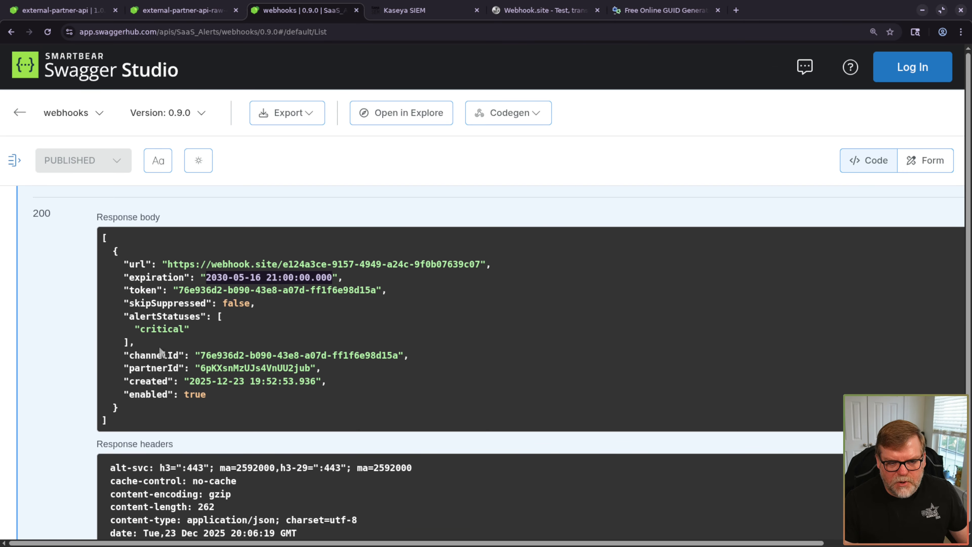
pyautogui.click(202, 354)
pyautogui.moveTo(202, 354); pyautogui.dragTo(400, 355)
pyautogui.hotkey('ctrl', 'c')
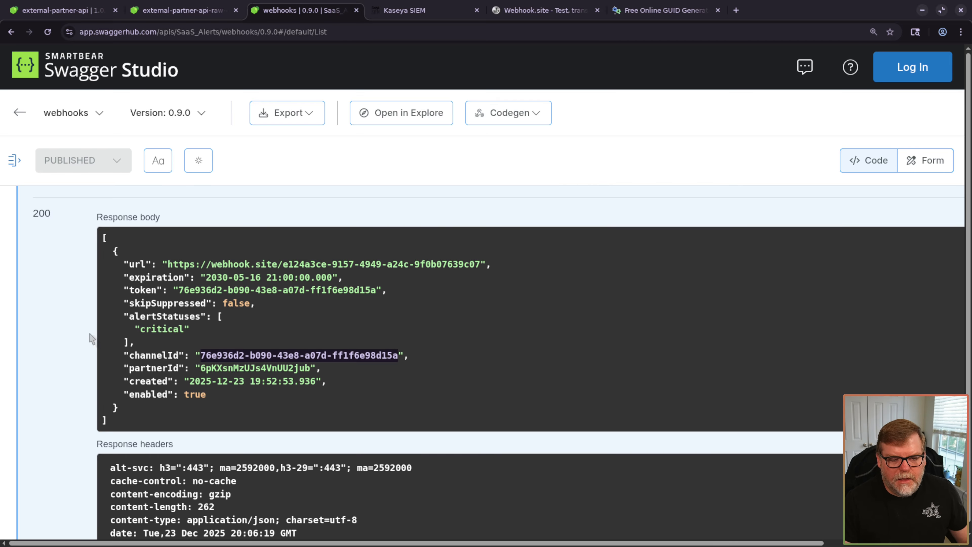
pyautogui.hotkey('ctrl', '-')
pyautogui.hotkey('ctrl', '-')
pyautogui.hotkey('ctrl', '-')
pyautogui.hotkey('ctrl', '-')
pyautogui.scroll(-6, 473, 349)
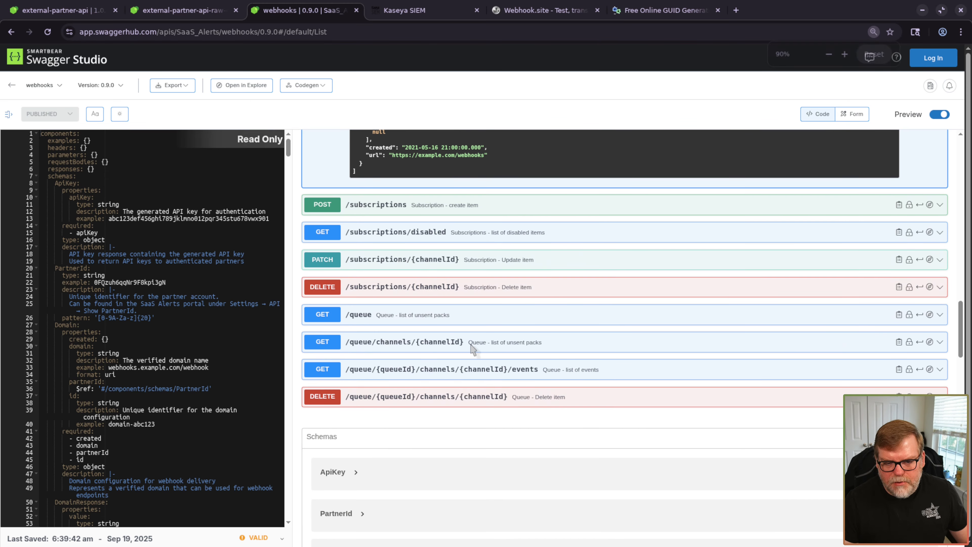
# - Send DELETE /subscriptions/{channelId} for channelId 76e936d2-b090-43e8-a07d-ff1f6e98d15a
pyautogui.click(413, 294)
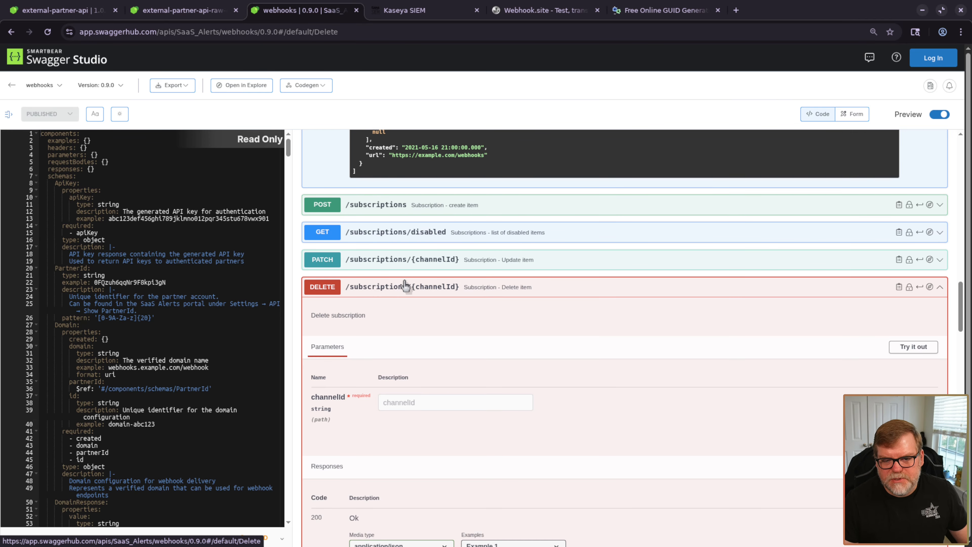
pyautogui.click(915, 346)
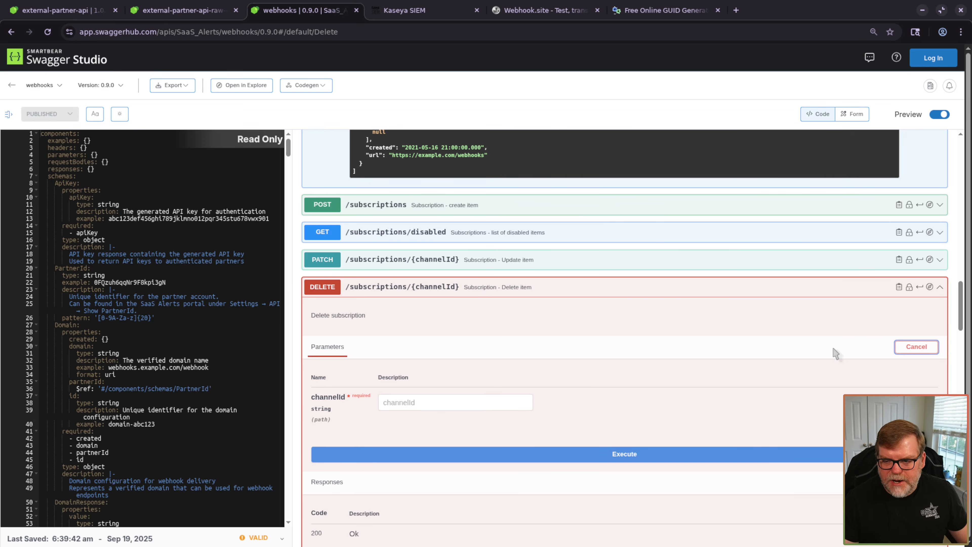
pyautogui.scroll(-3, 650, 329)
pyautogui.click(406, 277)
pyautogui.hotkey('ctrl', 'v')
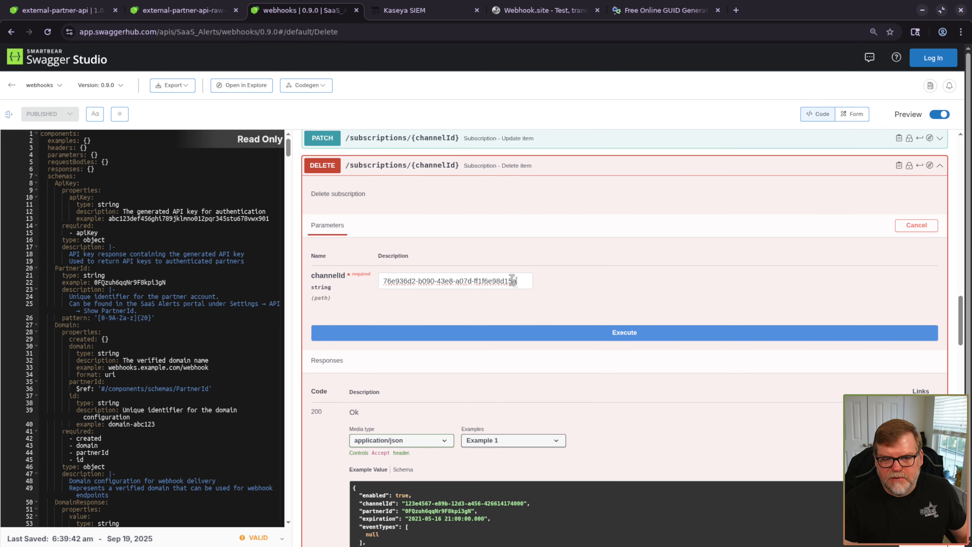
pyautogui.click(549, 329)
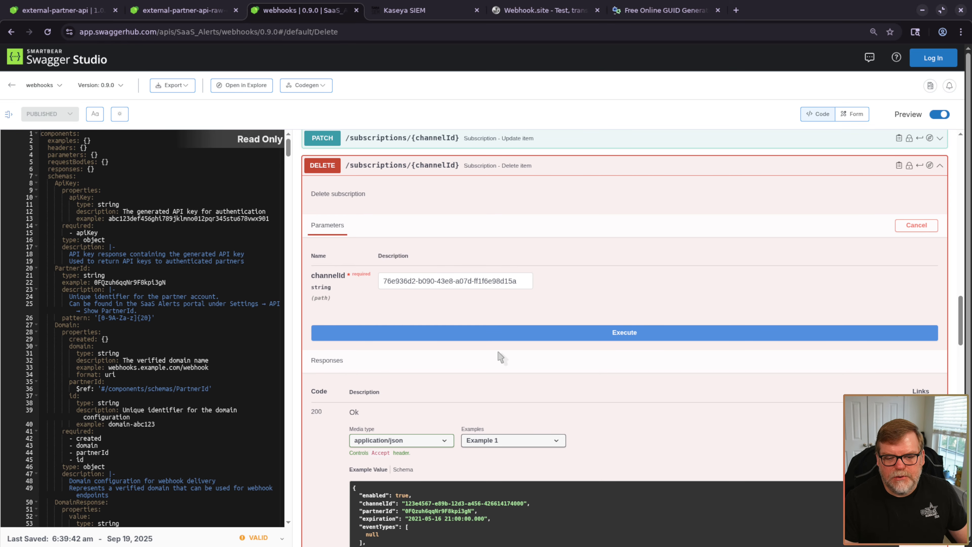
# - Re-run GET /subscriptions to confirm the list now comes back empty []
pyautogui.scroll(-5, 393, 428)
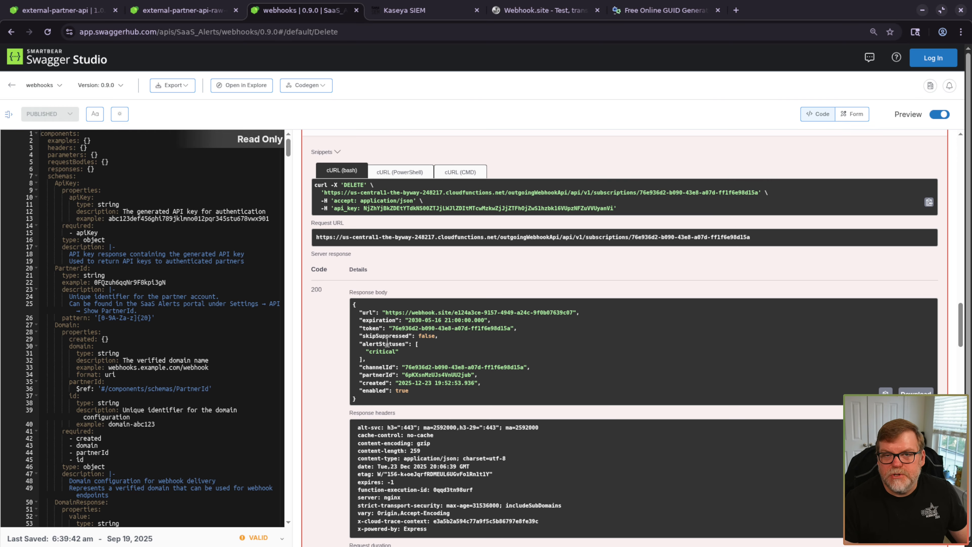
pyautogui.scroll(10, 332, 421)
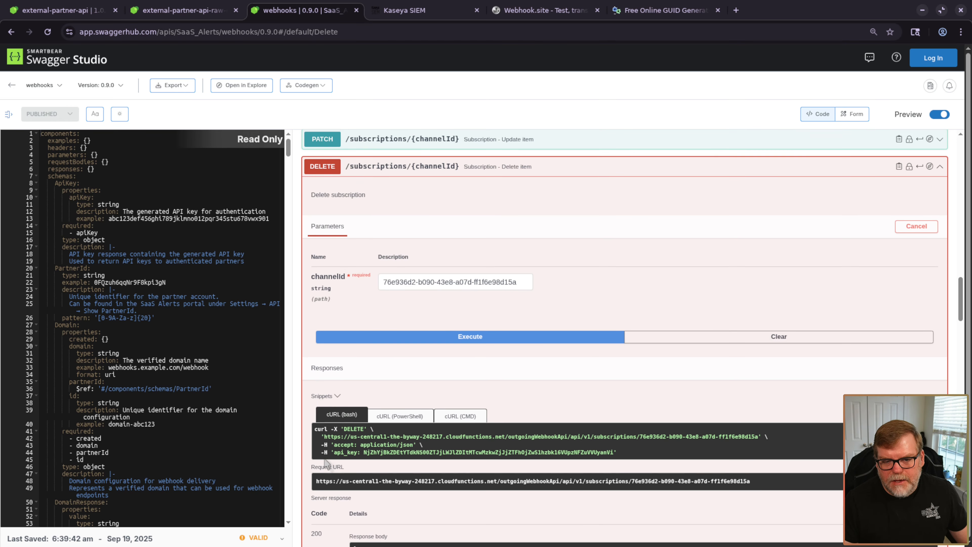
pyautogui.scroll(12, 340, 384)
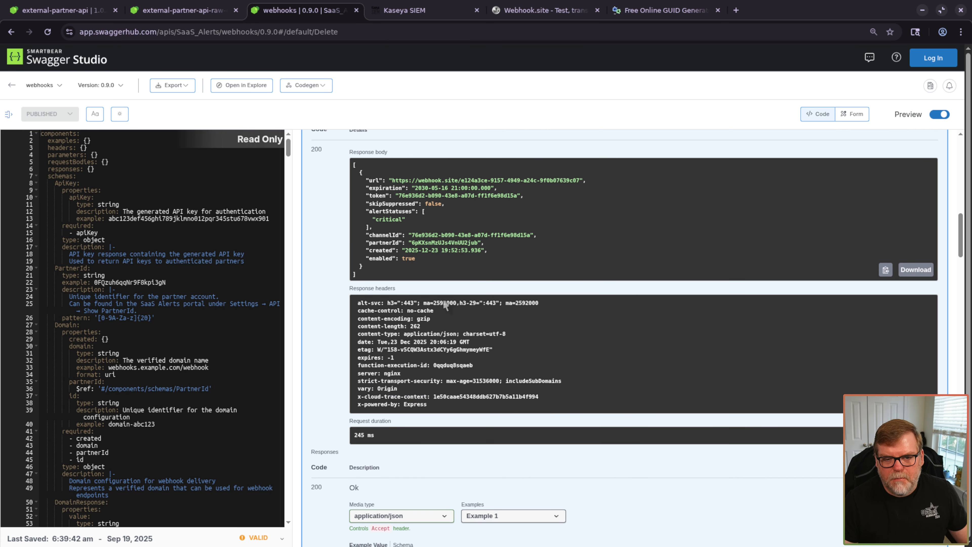
pyautogui.scroll(5, 823, 234)
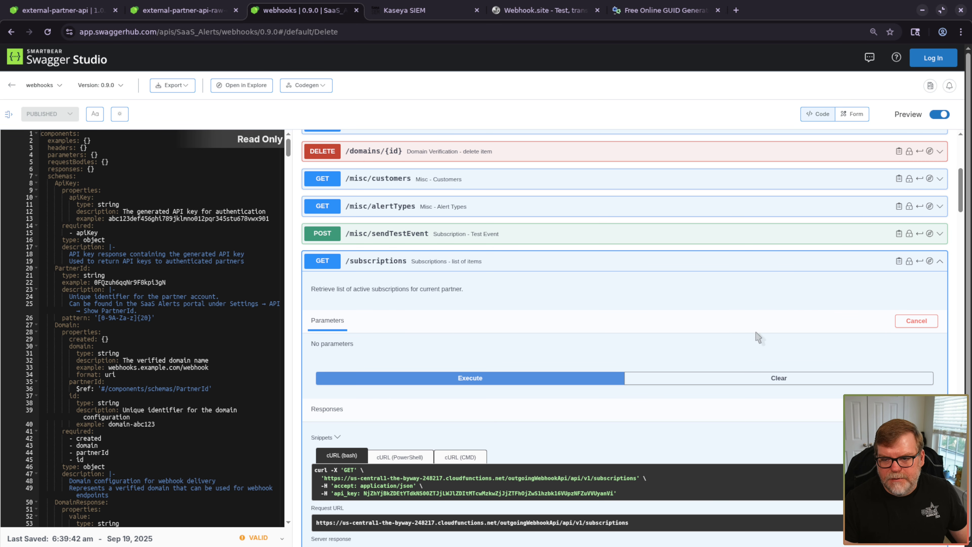
pyautogui.click(515, 379)
pyautogui.scroll(-5, 514, 388)
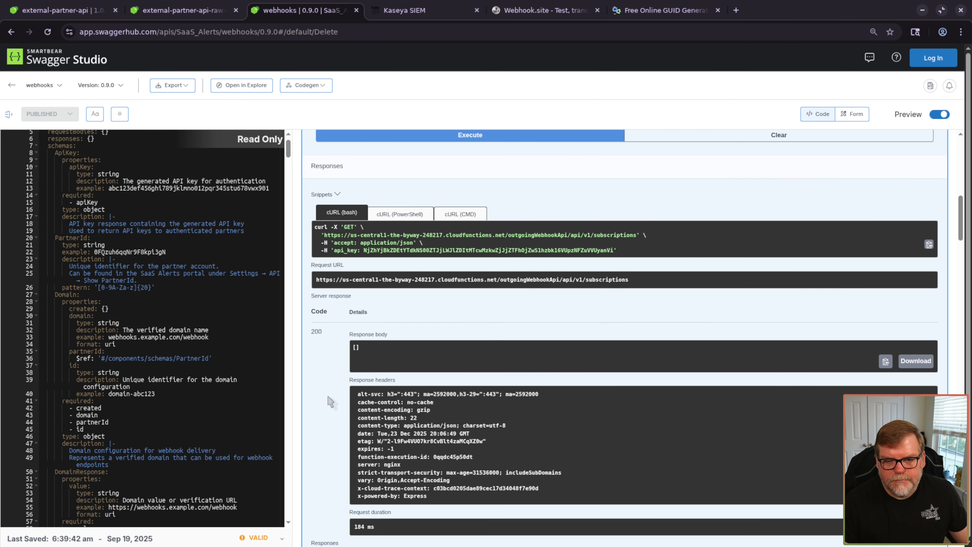
pyautogui.scroll(-10, 345, 379)
pyautogui.scroll(-3, 329, 402)
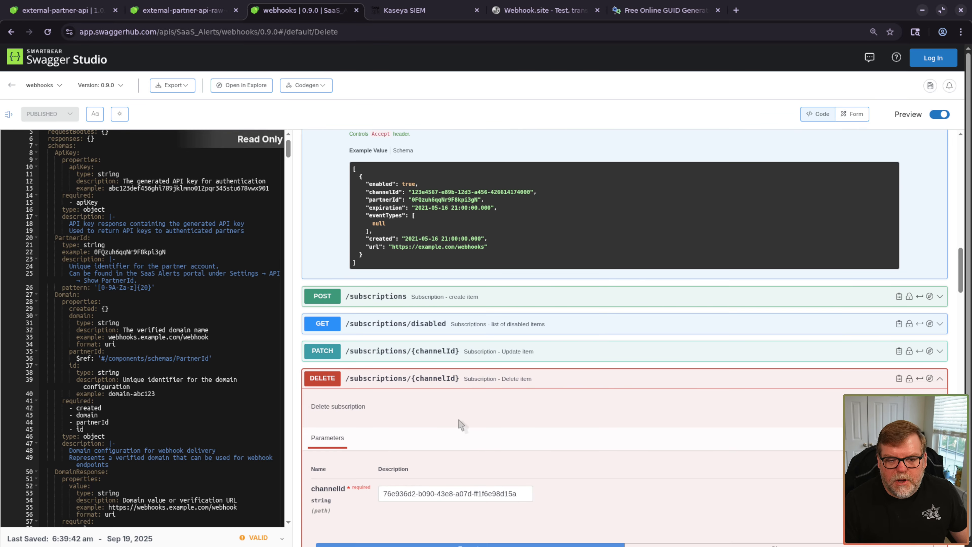
pyautogui.click(445, 349)
# - Fill PATCH /subscriptions/{channelId} with channelId 76e936d2-b090-43e8-a07d-ff1f6e98d15a, review the example body, then return to Kaseya SIEM Organizations
pyautogui.scroll(-4, 458, 366)
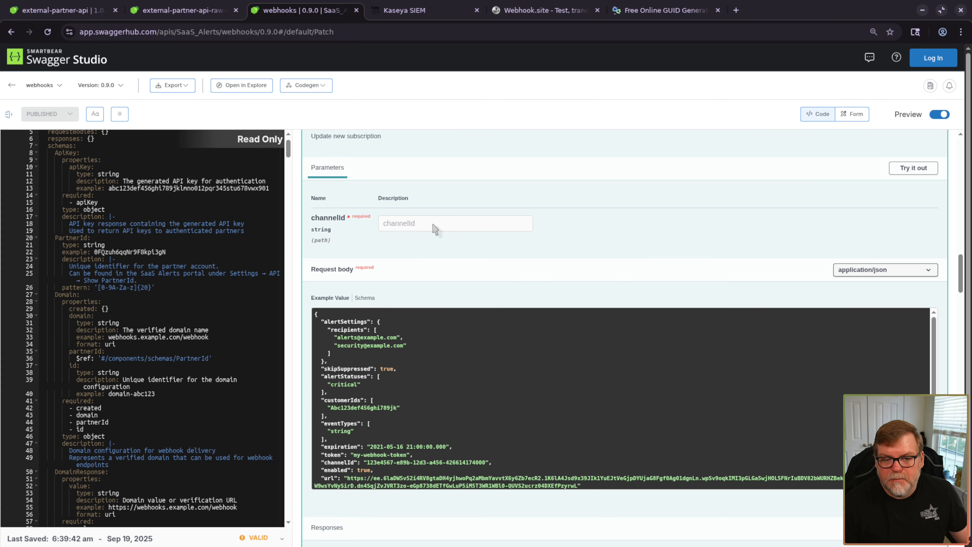
pyautogui.click(914, 169)
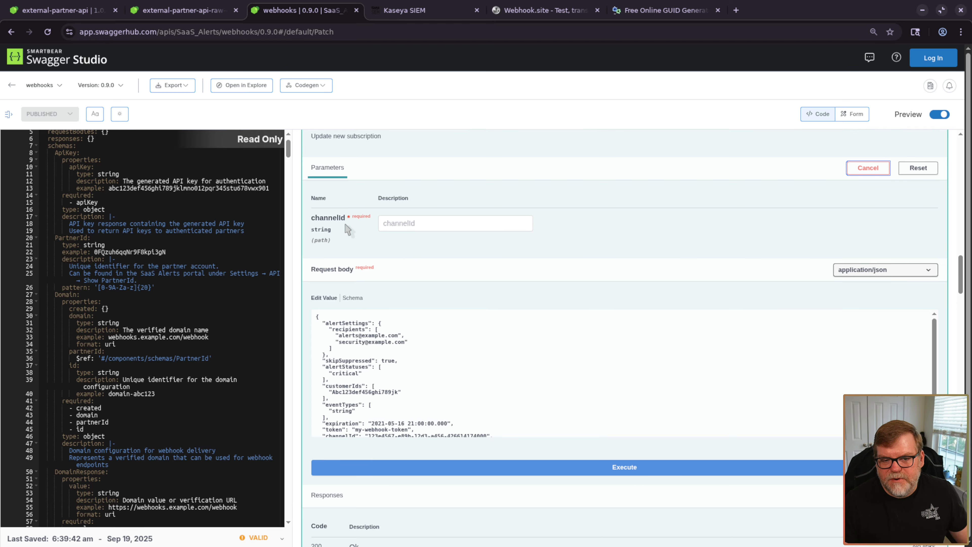
pyautogui.click(442, 226)
pyautogui.hotkey('ctrl', 'v')
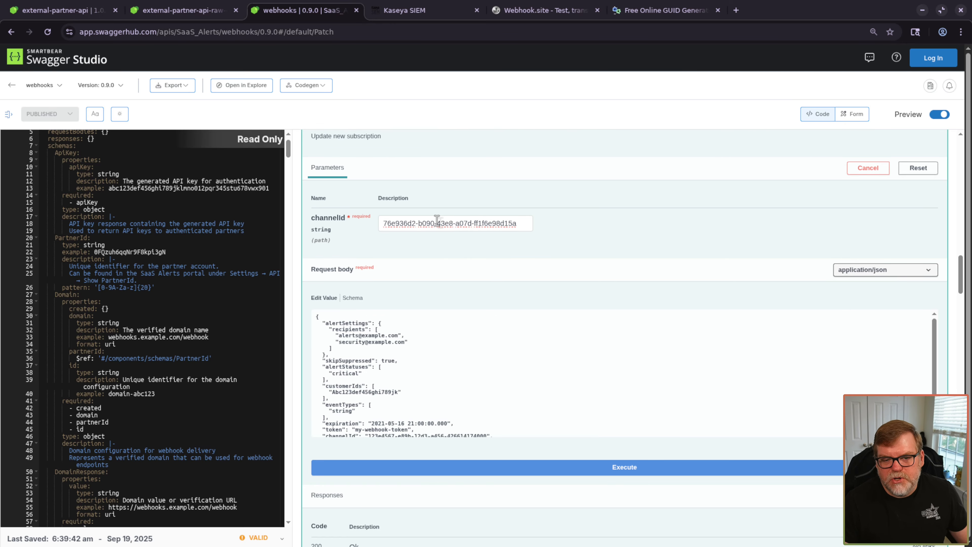
pyautogui.scroll(-2, 391, 380)
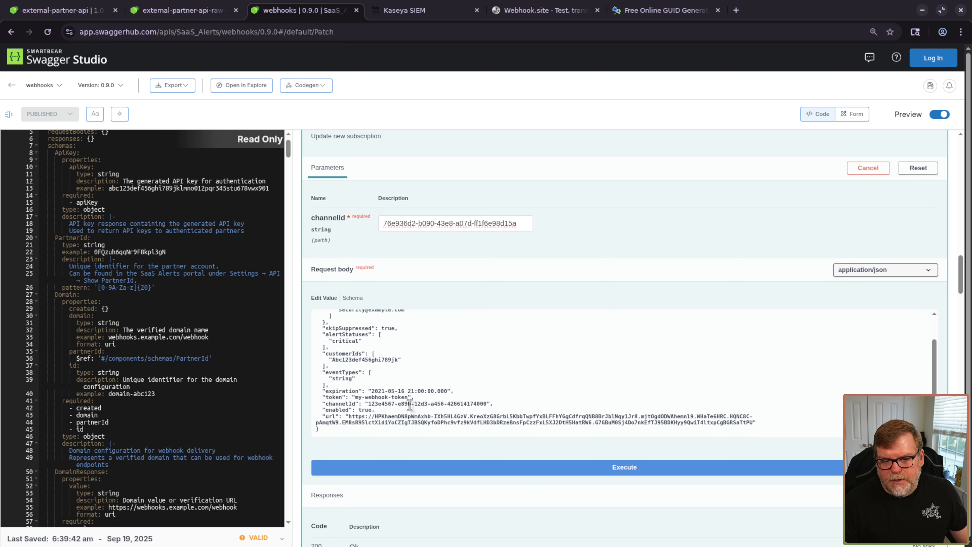
pyautogui.scroll(2, 442, 373)
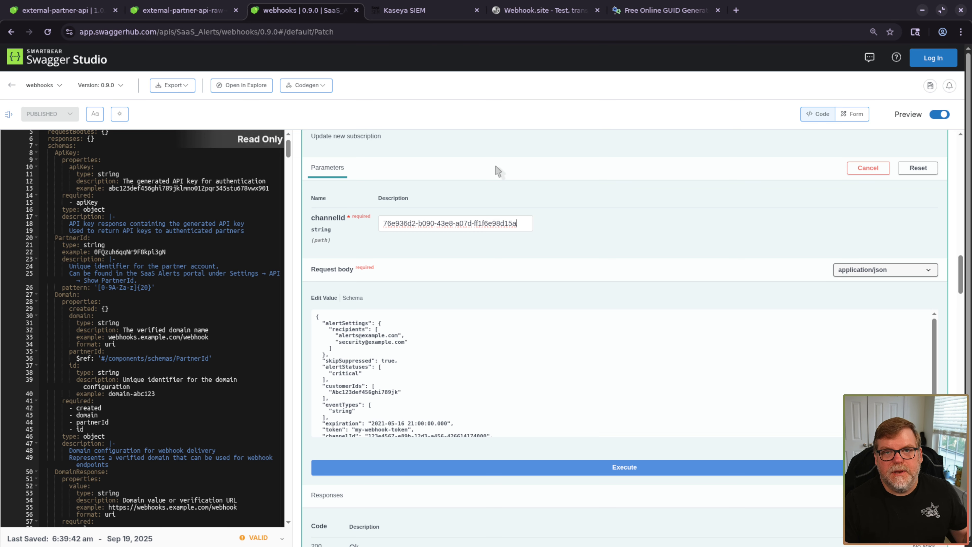
pyautogui.click(441, 11)
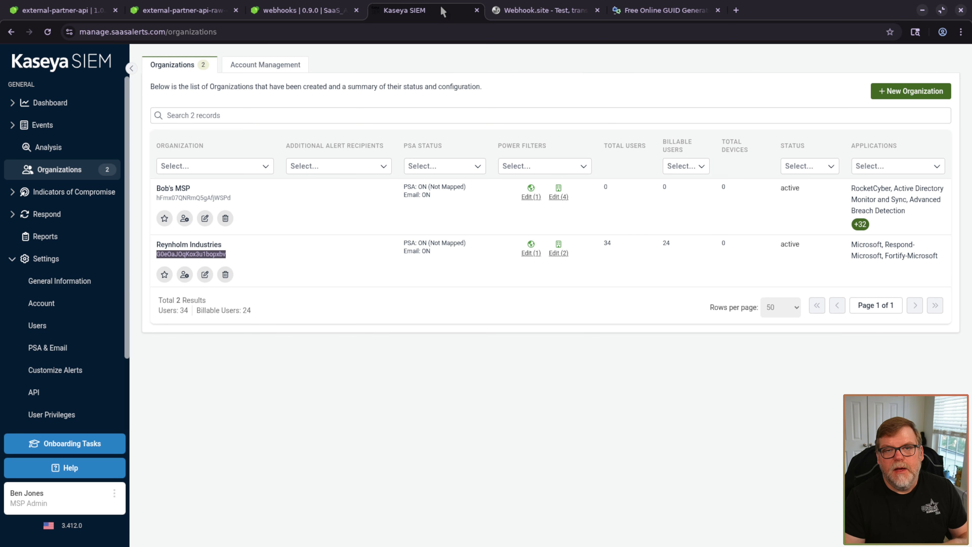